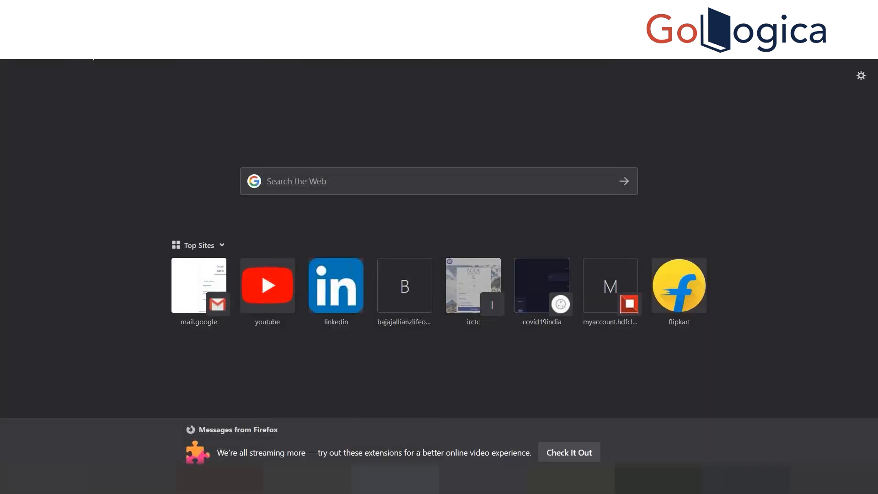
- Open the EPBCS Demo bookmark and sign in to the Oracle account and Oracle Cloud using the saved username and password
{"action": "left_click", "coordinate": [87, 53]}
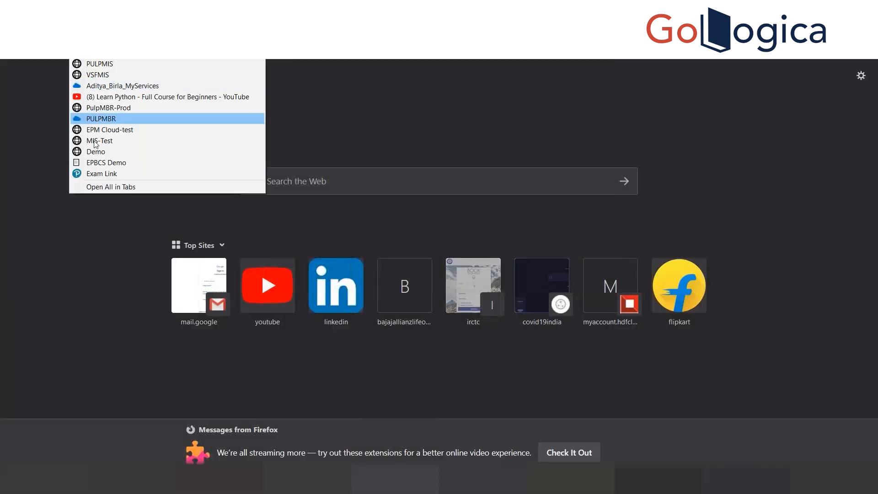
{"action": "left_click", "coordinate": [101, 162]}
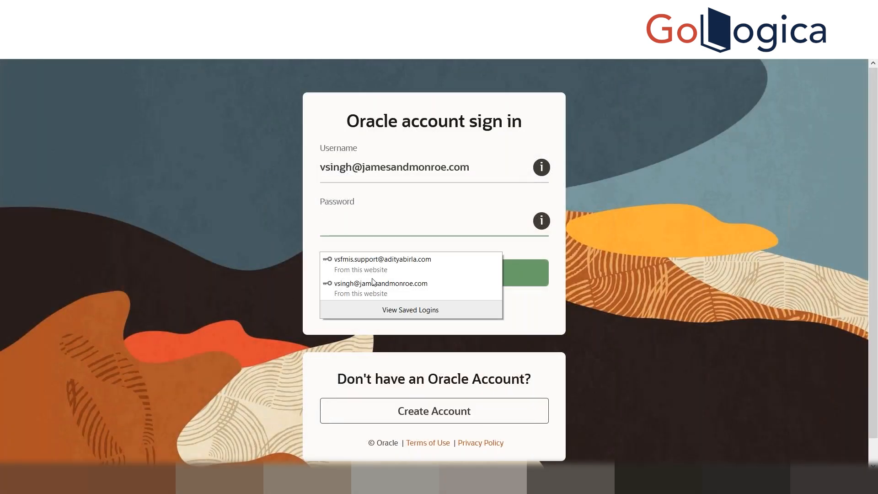
{"action": "left_click", "coordinate": [366, 293]}
{"action": "left_click", "coordinate": [419, 280]}
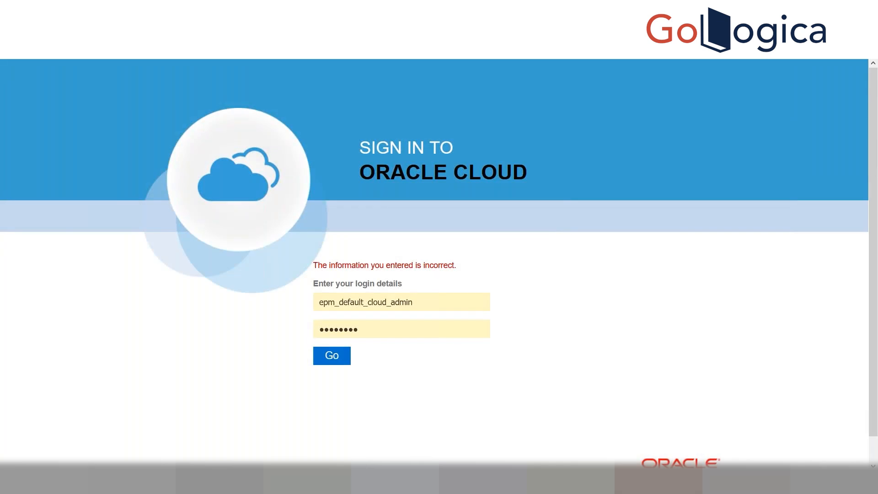
{"action": "left_click", "coordinate": [333, 356]}
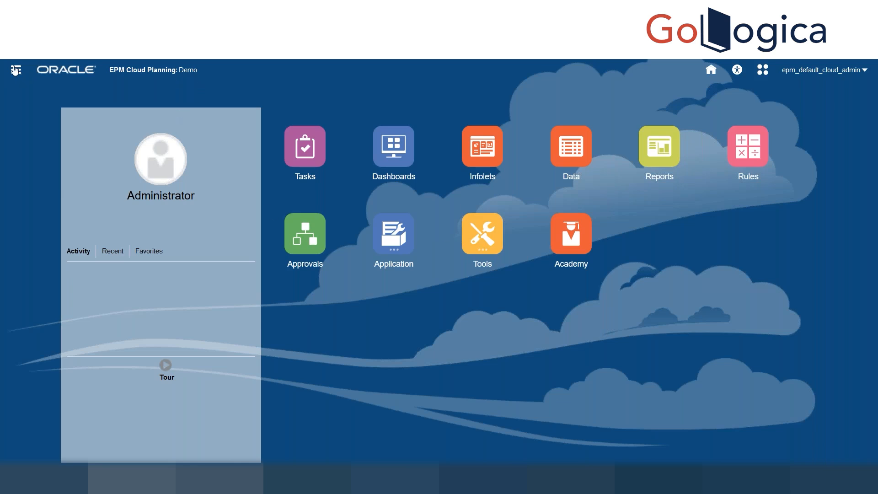
- Open the Demo application's dimension editor and display the Currency dimension
{"action": "left_click", "coordinate": [322, 152]}
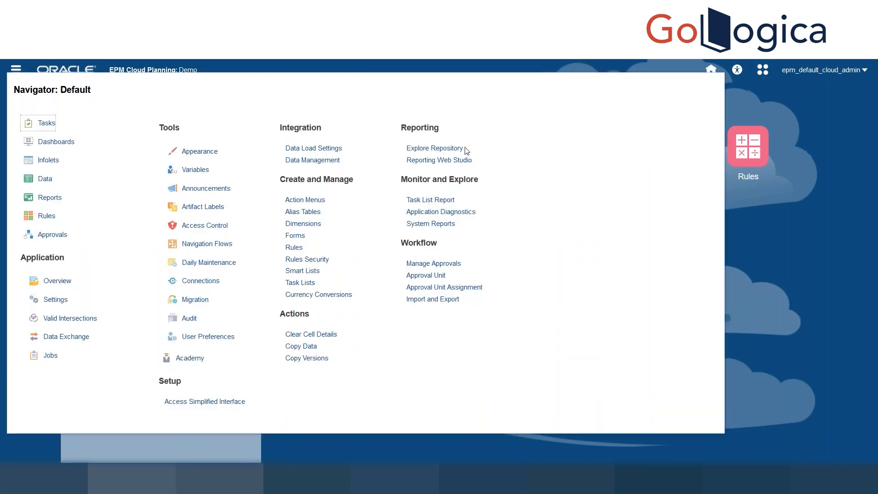
{"action": "left_click", "coordinate": [304, 223]}
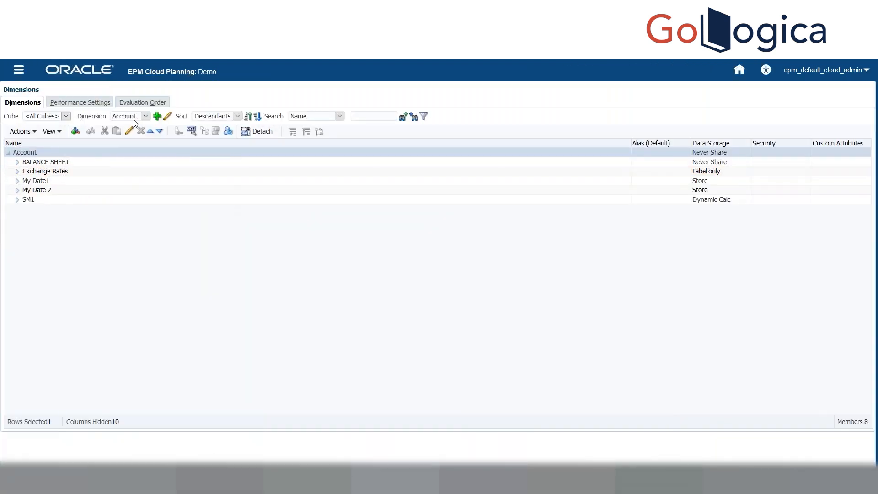
{"action": "left_click", "coordinate": [134, 118]}
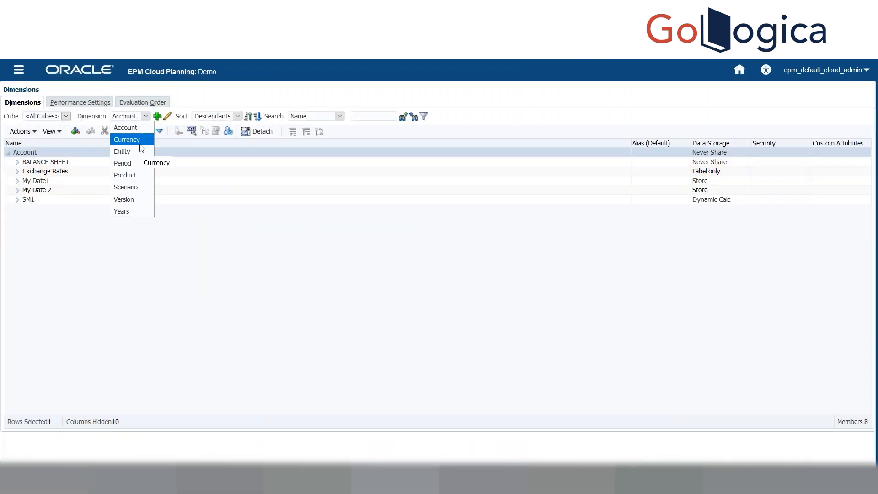
{"action": "left_click", "coordinate": [132, 140]}
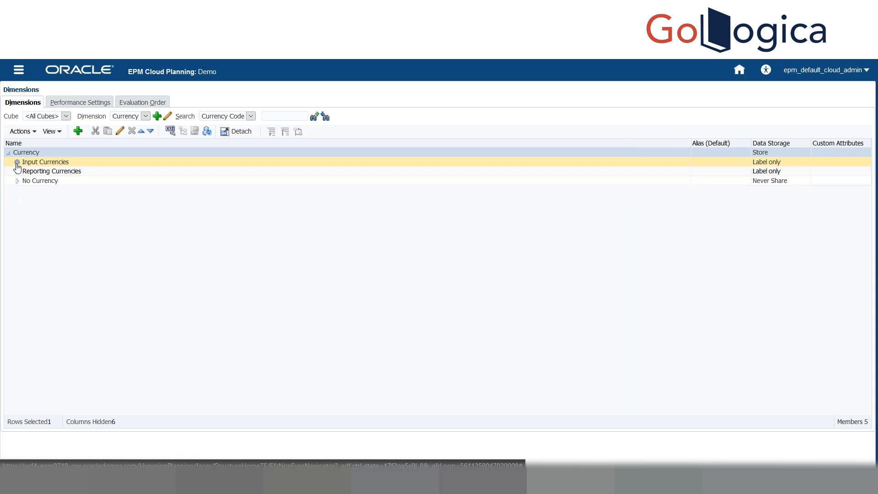
- Expand Input Currencies and Reporting Currencies to examine the currency members beneath them
{"action": "left_click", "coordinate": [17, 162]}
{"action": "left_click", "coordinate": [26, 172]}
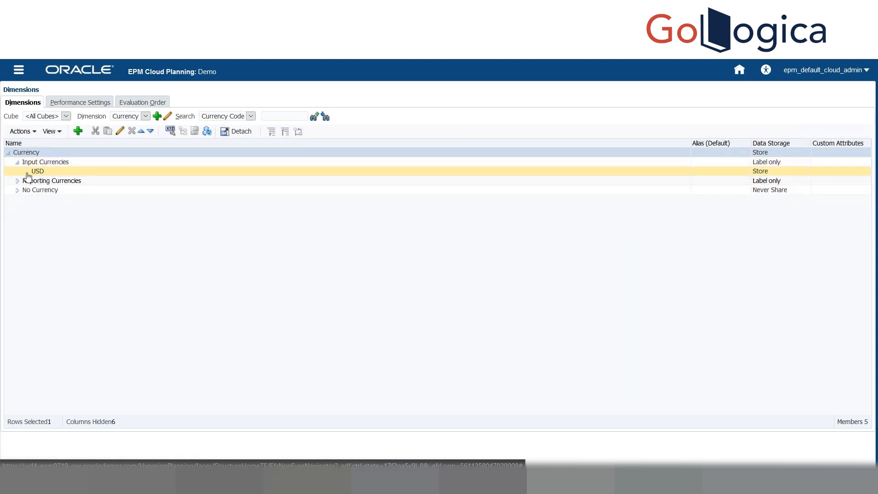
{"action": "left_click", "coordinate": [40, 171]}
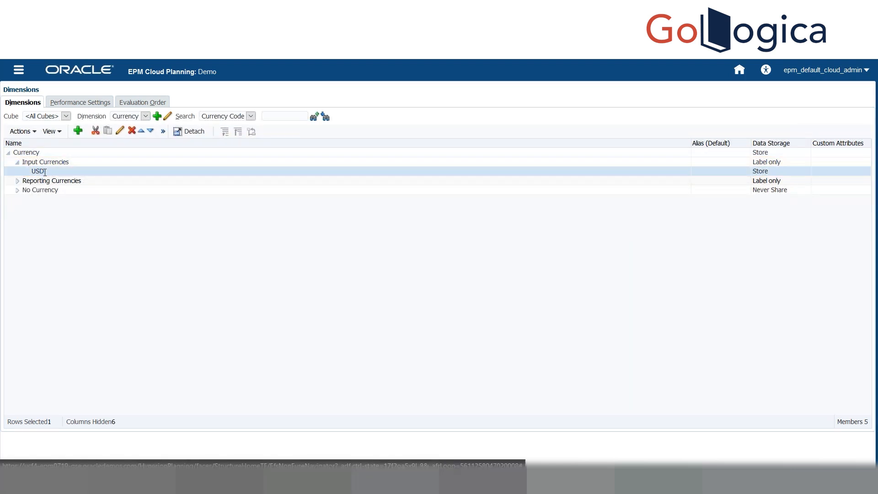
{"action": "left_click", "coordinate": [17, 180]}
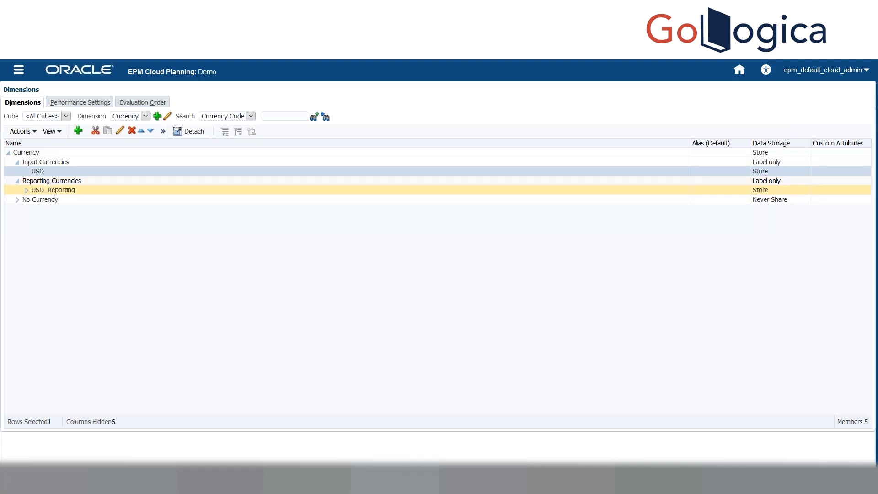
{"action": "left_click", "coordinate": [26, 190]}
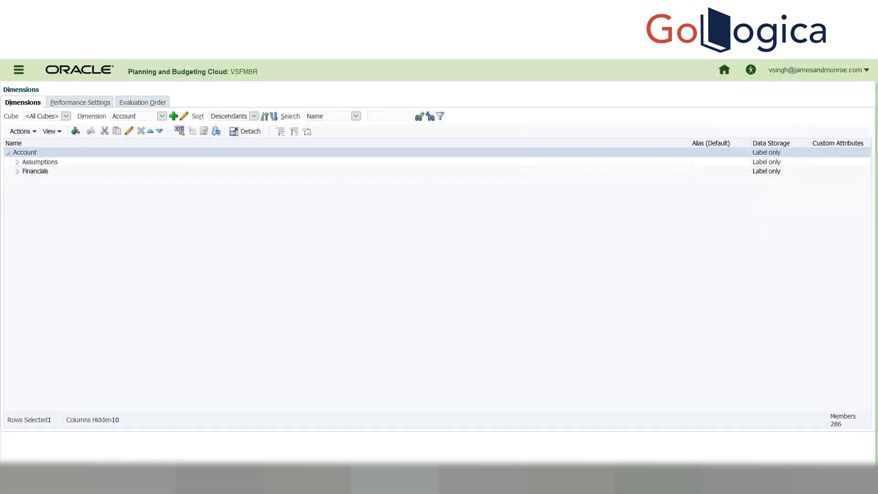
- Switch to the VSFMBR application, display its Currency/Scale dimension and examine the members under Reporting Currency and Local Input
{"action": "left_click", "coordinate": [128, 116]}
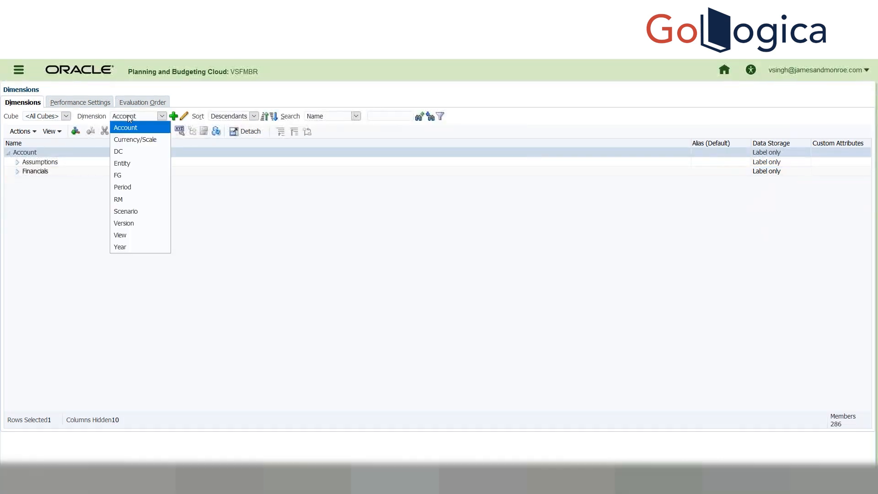
{"action": "left_click", "coordinate": [133, 140]}
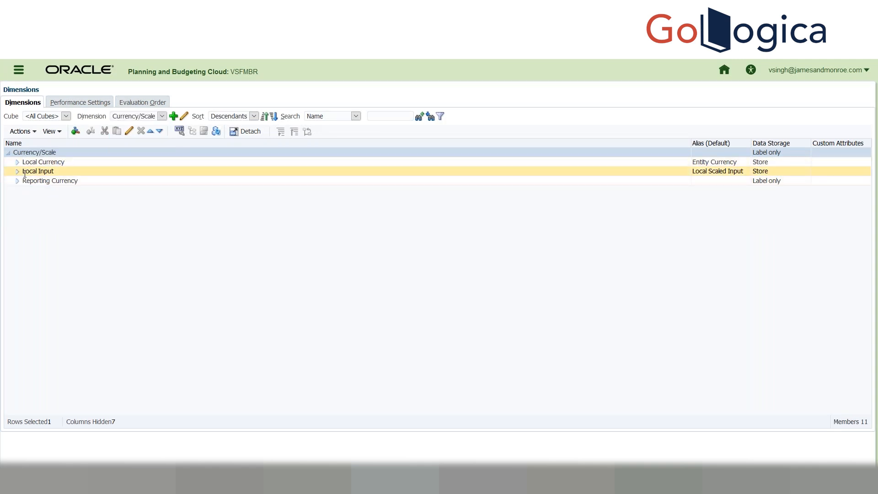
{"action": "left_click", "coordinate": [17, 182]}
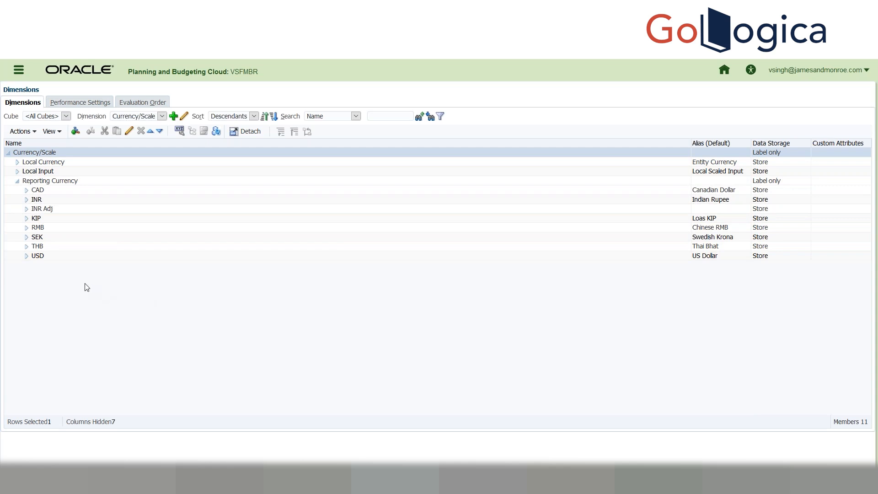
{"action": "left_click", "coordinate": [19, 173]}
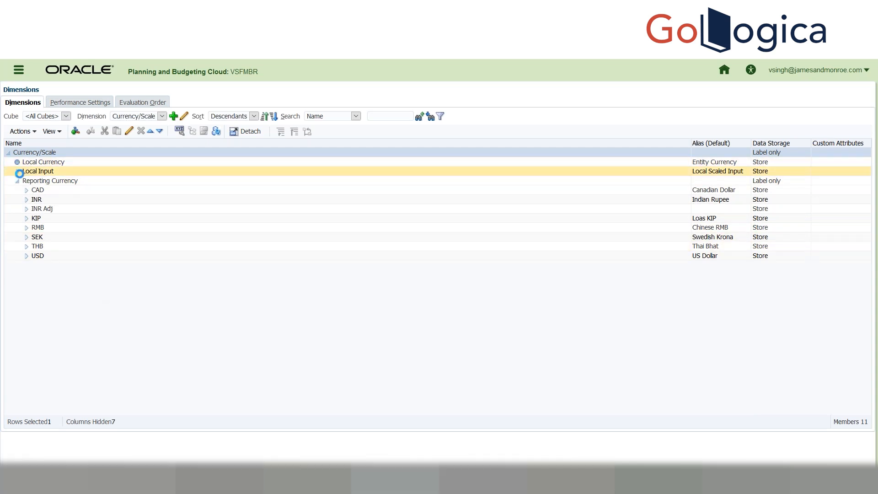
{"action": "left_click", "coordinate": [17, 173]}
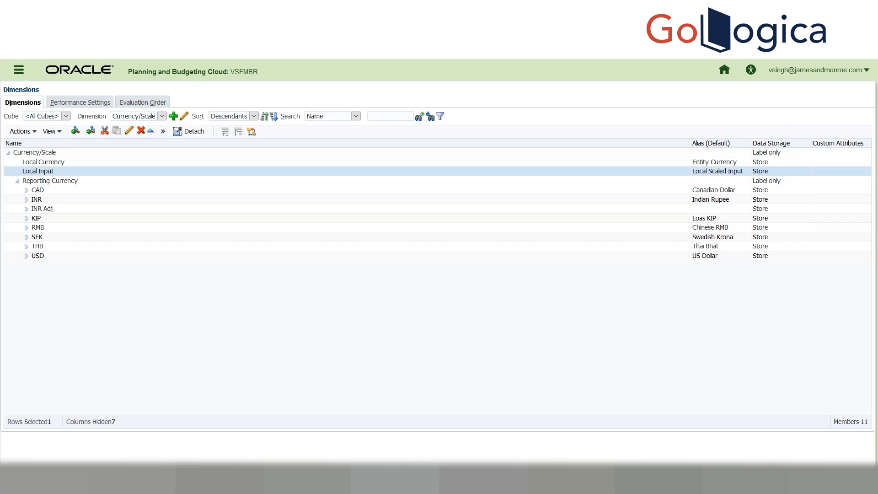
- Display the Scenario dimension of VSFMBR to review its members, and switch to the DC dimension
{"action": "left_click", "coordinate": [130, 119]}
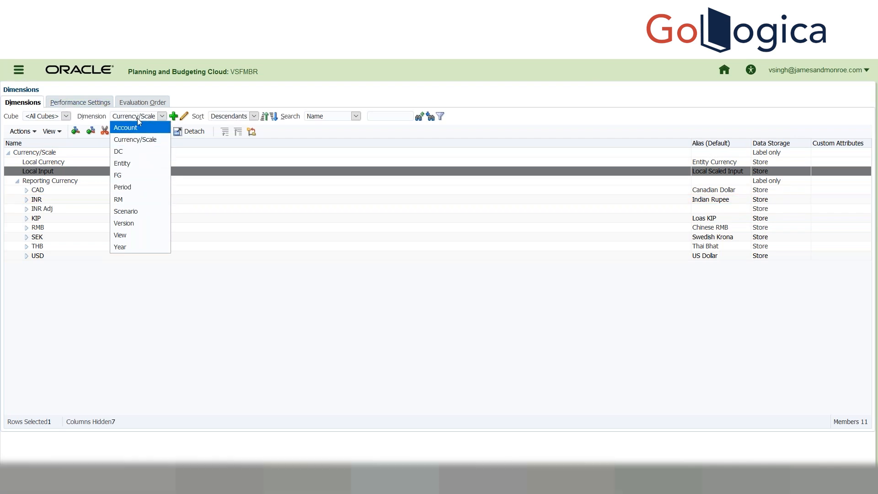
{"action": "left_click", "coordinate": [136, 211]}
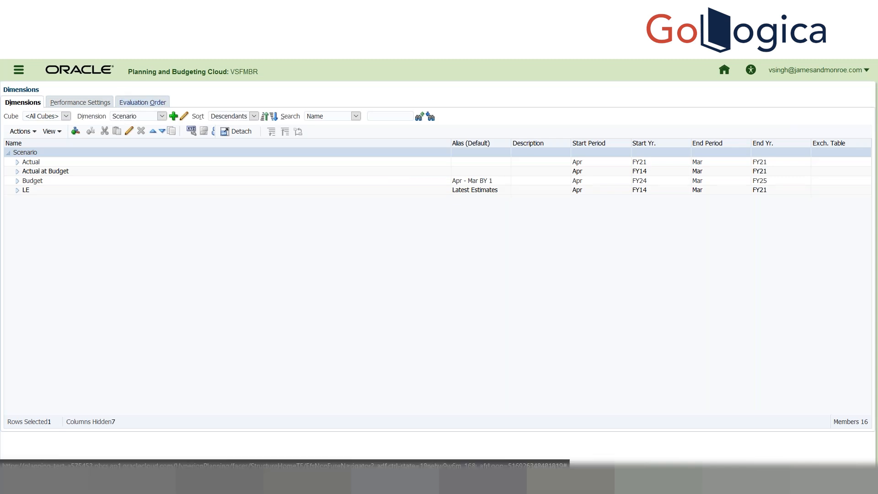
{"action": "left_click", "coordinate": [123, 114]}
{"action": "left_click", "coordinate": [132, 155]}
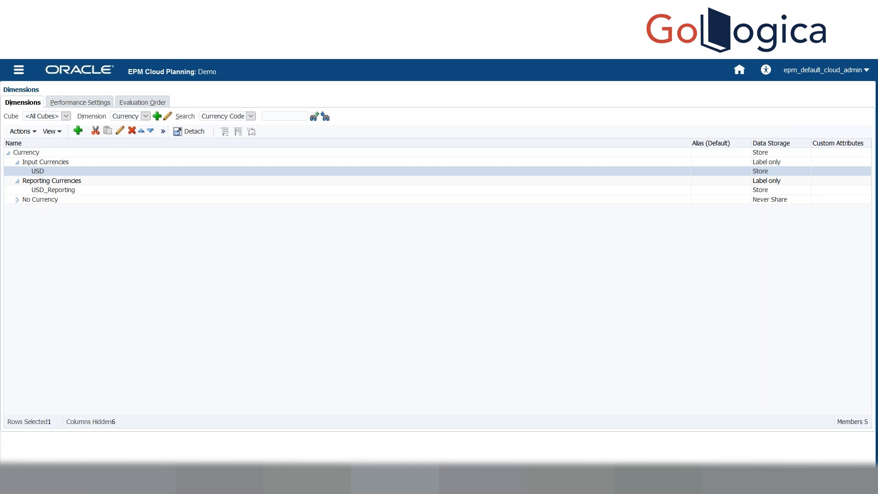
- Return to the Demo application and display the Years dimension
{"action": "left_click", "coordinate": [123, 118]}
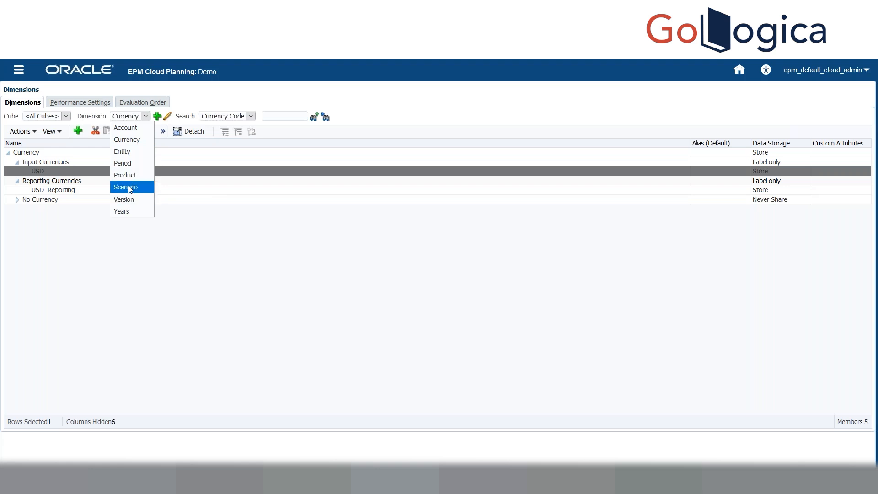
{"action": "left_click", "coordinate": [126, 215]}
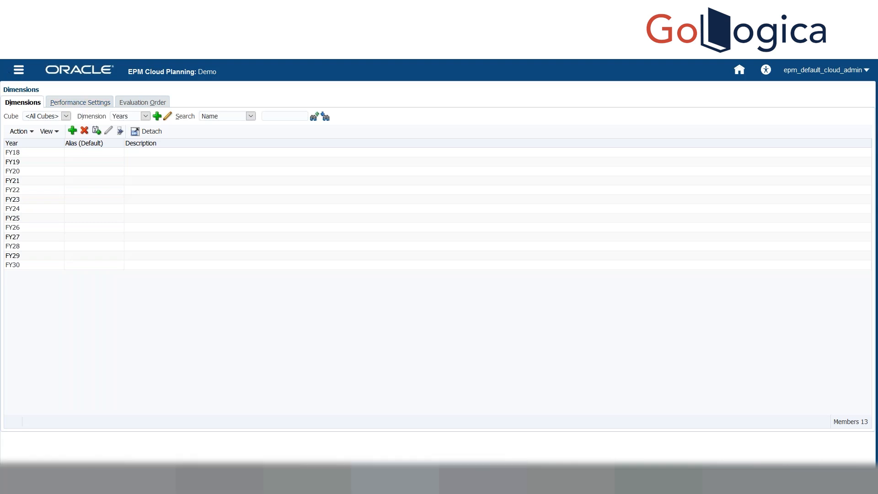
- Review the Create and Manage options in the Navigator and open the Demo application's form management
{"action": "left_click", "coordinate": [17, 70]}
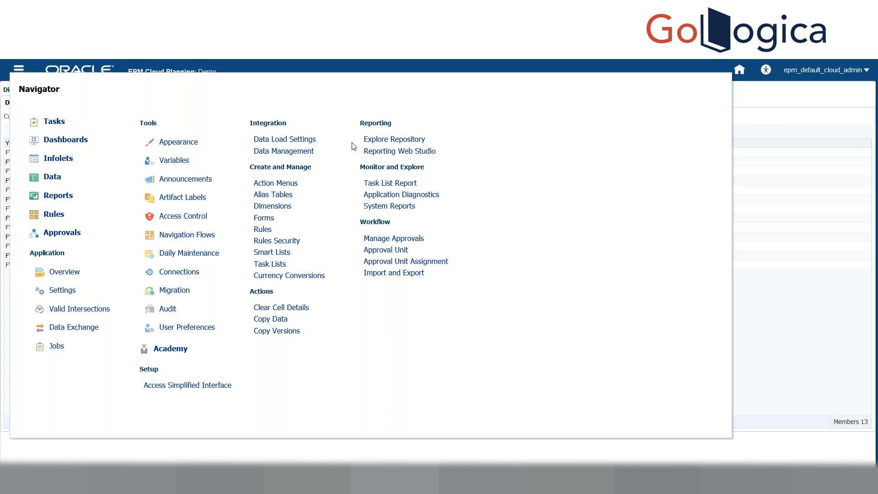
{"action": "left_click_drag", "start_coordinate": [230, 114], "coordinate": [259, 267]}
{"action": "left_click", "coordinate": [308, 104]}
{"action": "left_click_drag", "start_coordinate": [251, 170], "coordinate": [431, 290]}
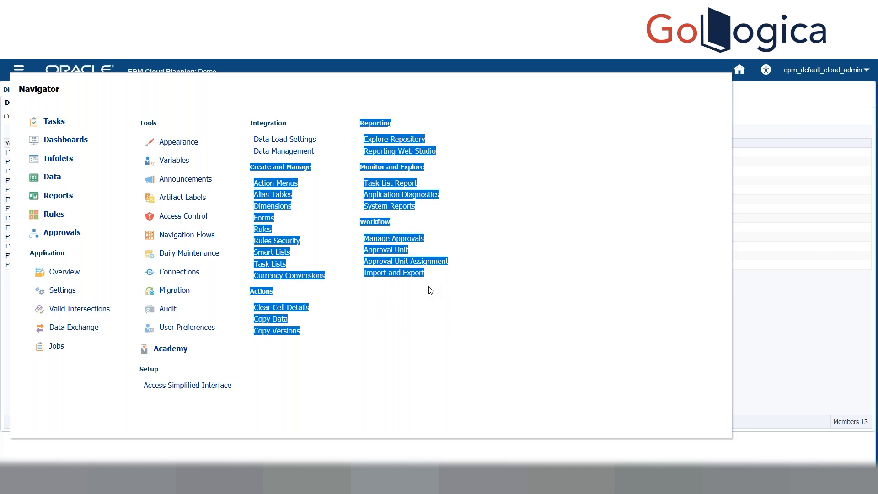
{"action": "left_click", "coordinate": [316, 223]}
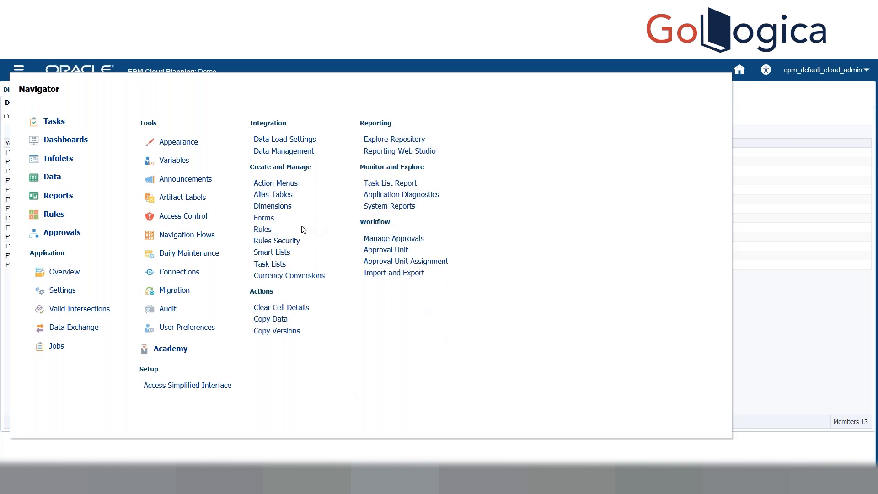
{"action": "left_click", "coordinate": [266, 220]}
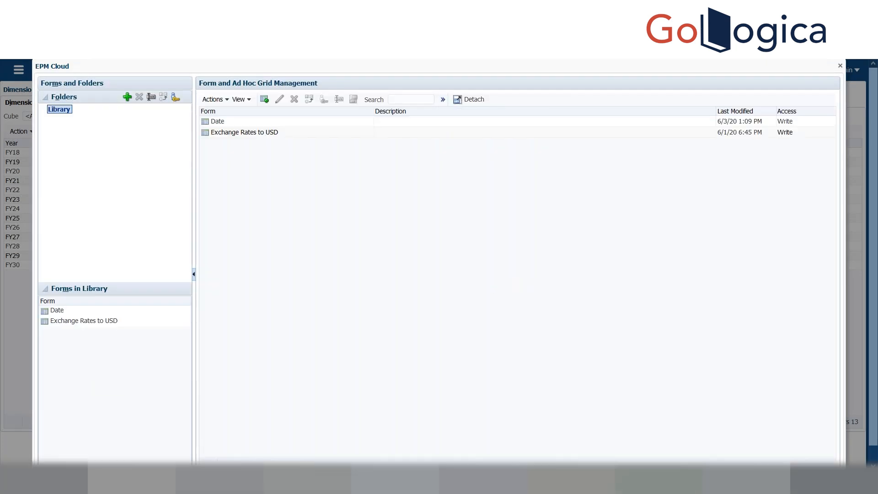
- Open the Date form from the Library folder for editing and display its layout
{"action": "left_click", "coordinate": [59, 110]}
{"action": "left_click", "coordinate": [59, 114]}
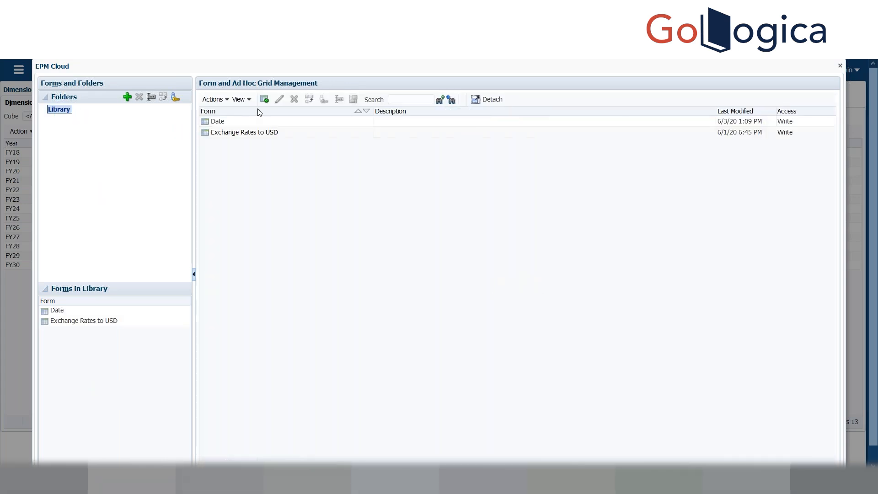
{"action": "left_click", "coordinate": [242, 121]}
{"action": "left_click", "coordinate": [237, 125]}
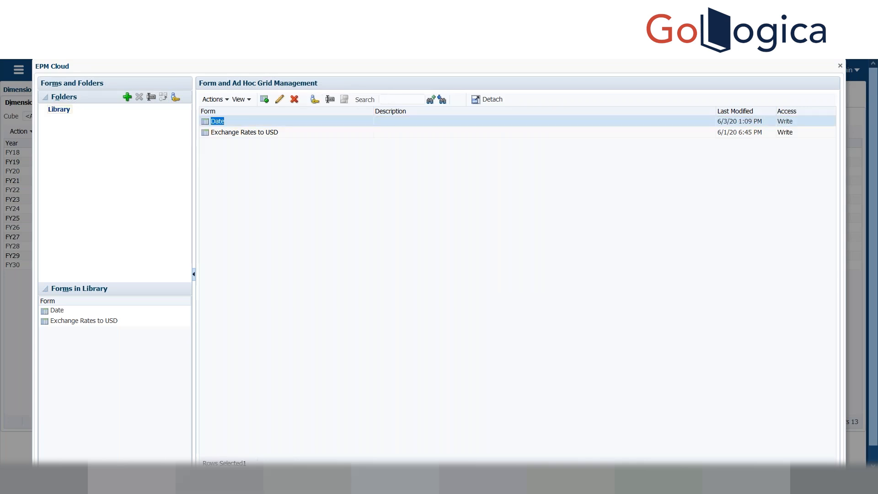
{"action": "left_click", "coordinate": [279, 100]}
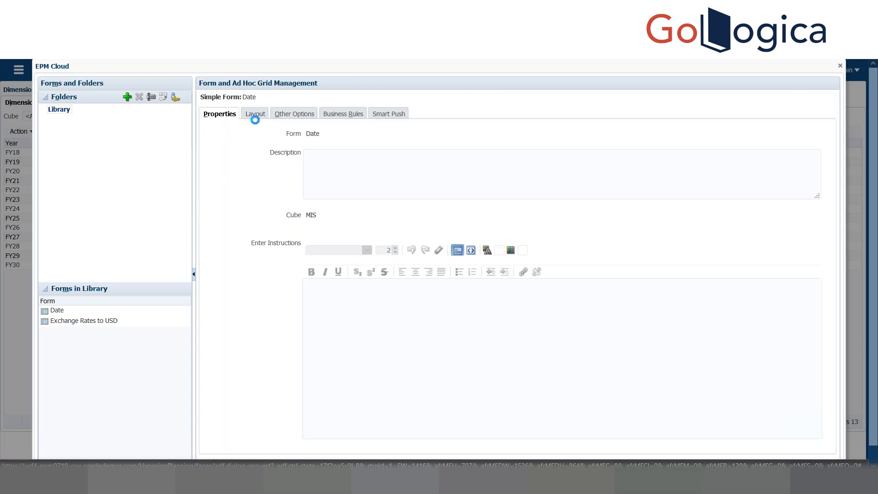
{"action": "left_click", "coordinate": [255, 114]}
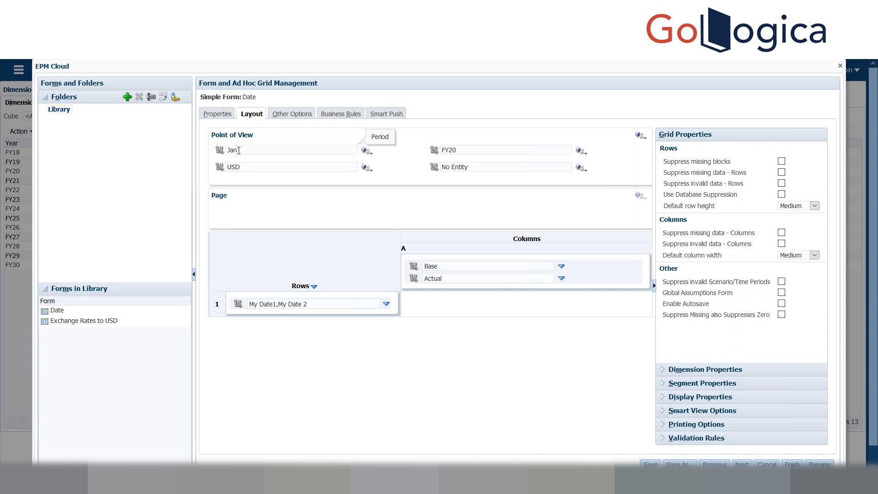
- Inspect the Date form's Period, Years, Entity and Scenario dimensions and its My Date1, My Date 2 row
{"action": "left_click", "coordinate": [238, 151]}
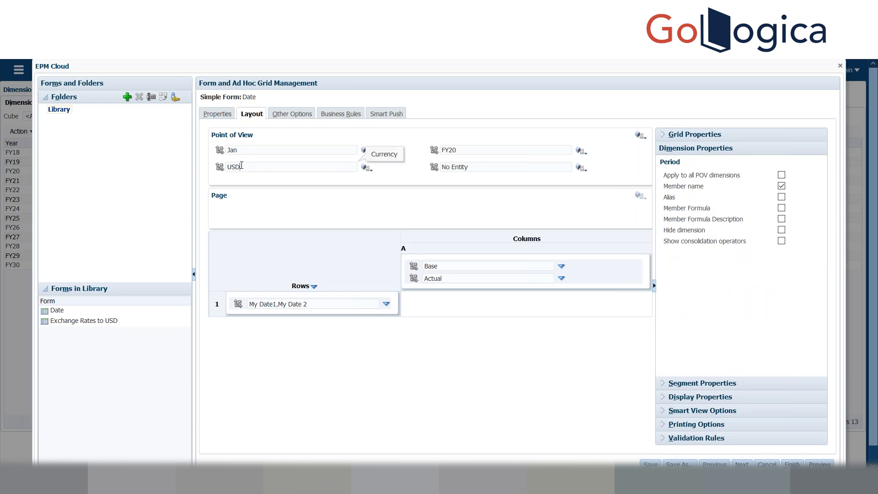
{"action": "left_click", "coordinate": [456, 150]}
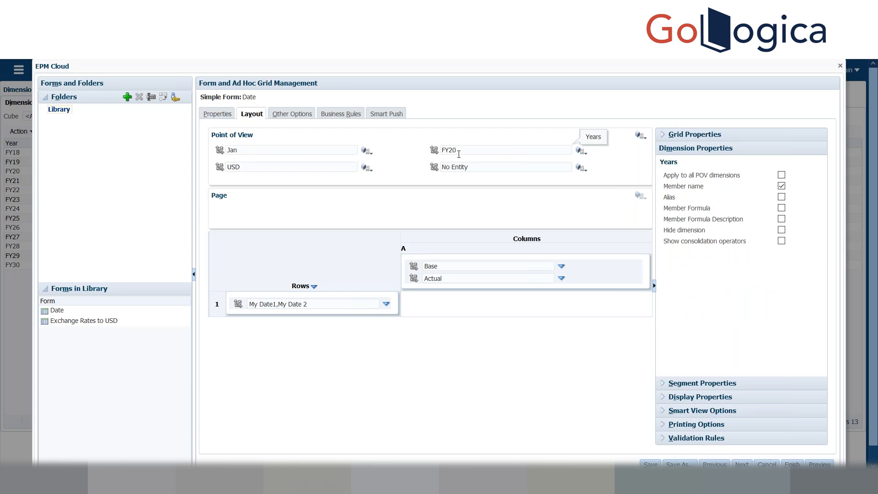
{"action": "left_click", "coordinate": [477, 165]}
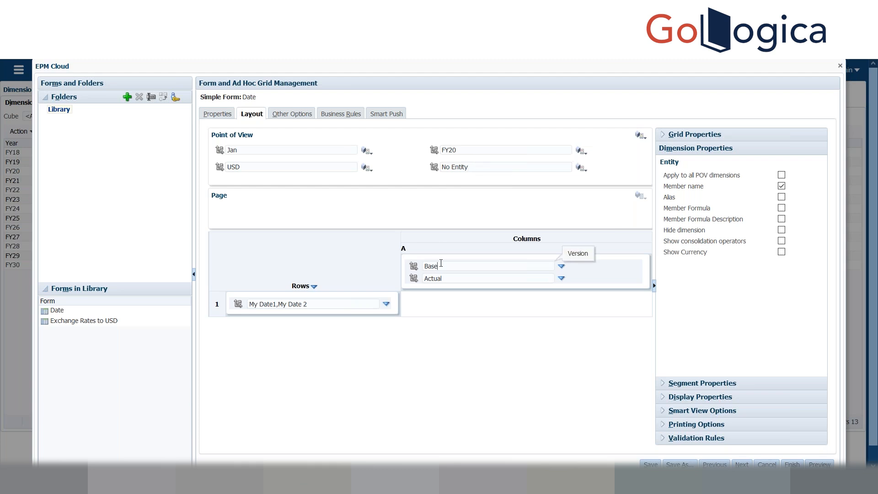
{"action": "left_click", "coordinate": [449, 276]}
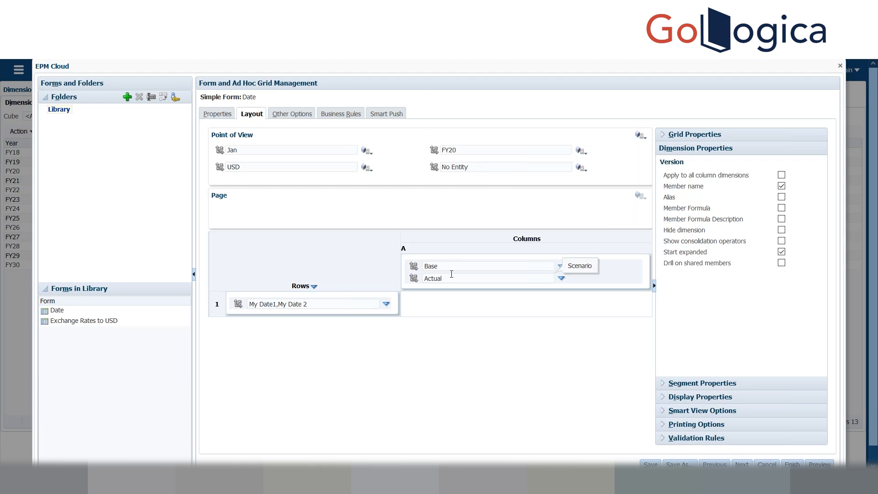
{"action": "left_click", "coordinate": [322, 302]}
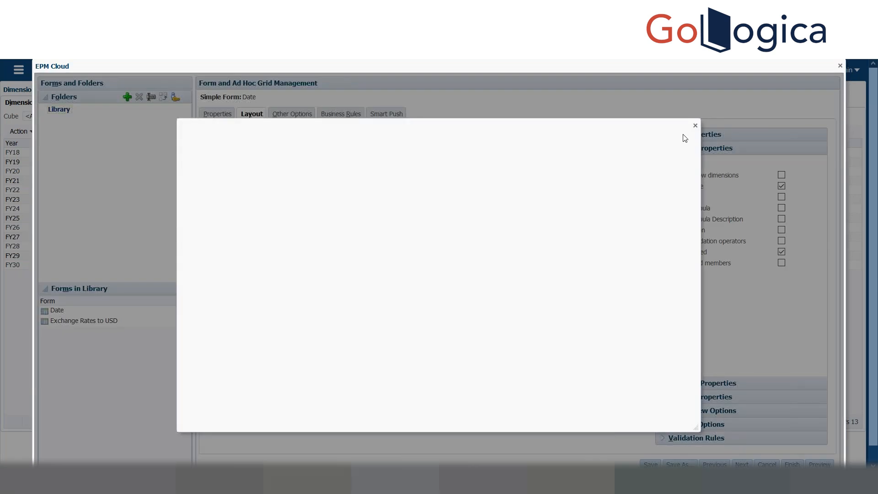
- Close the empty member window and finish editing the Date form, returning to the list of forms in Library
{"action": "left_click", "coordinate": [695, 125]}
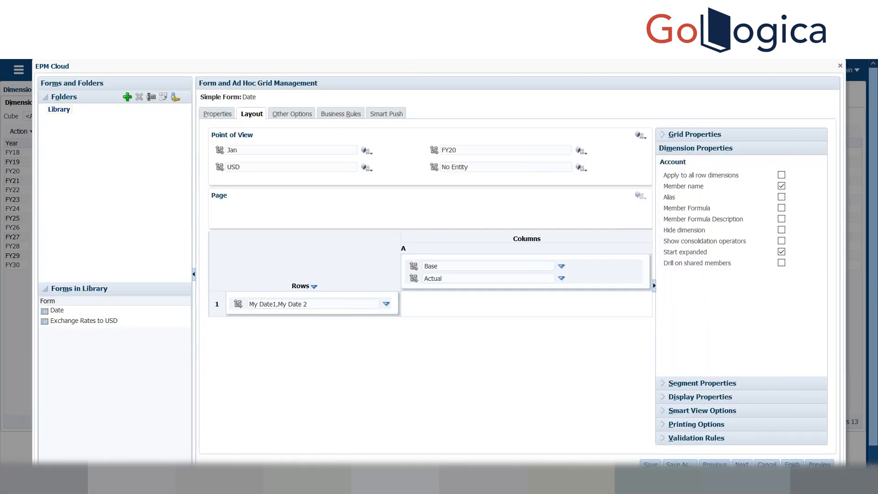
{"action": "left_click", "coordinate": [639, 386]}
{"action": "left_click", "coordinate": [792, 465]}
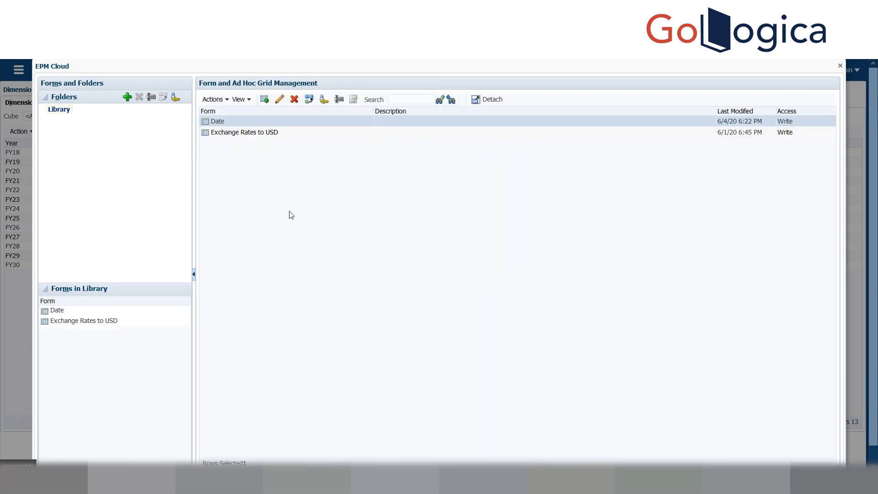
- Start a new simple form named Demo1 in the Library folder and assign it to the Demo cube
{"action": "left_click", "coordinate": [225, 100]}
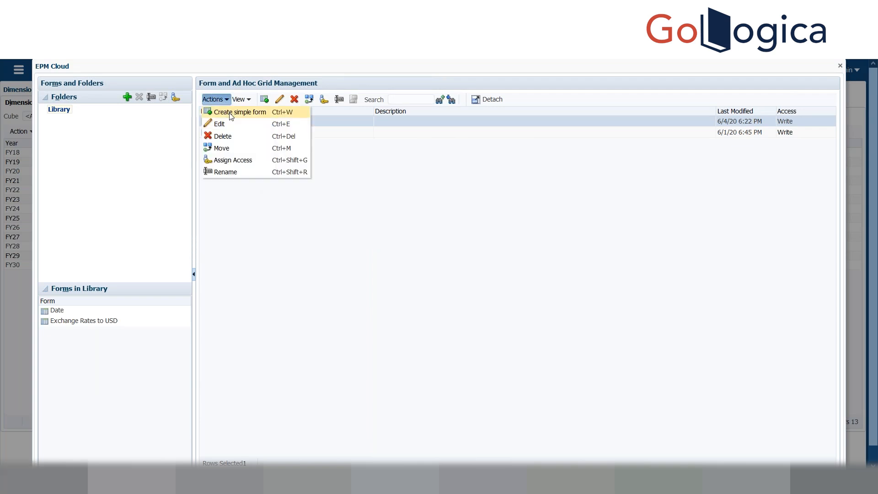
{"action": "left_click", "coordinate": [230, 113]}
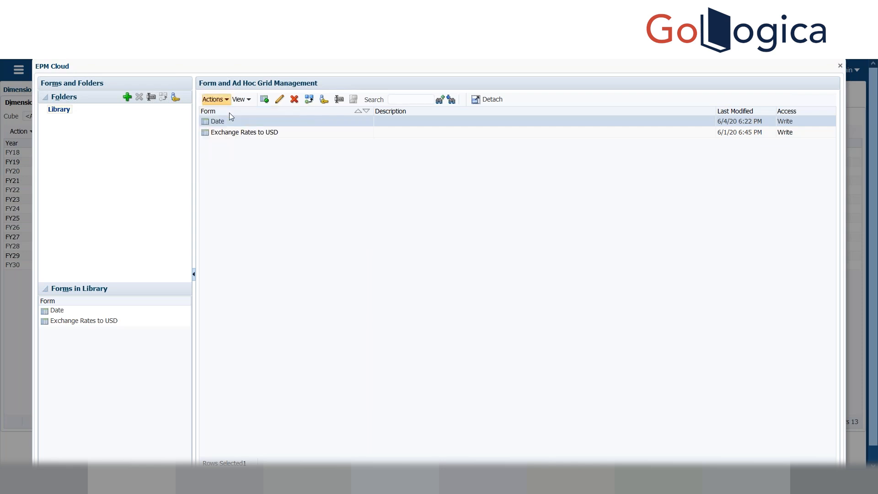
{"action": "left_click", "coordinate": [333, 136]}
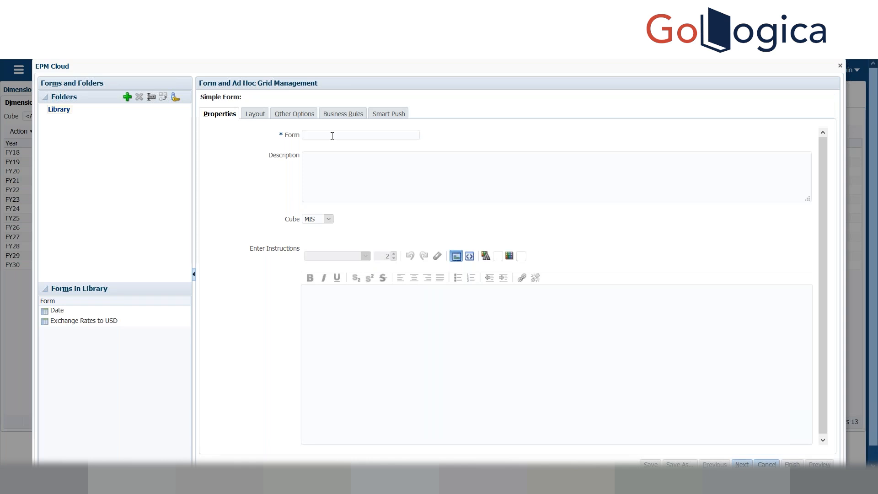
{"action": "type", "text": "Demo1"}
{"action": "left_click", "coordinate": [318, 220]}
{"action": "left_click", "coordinate": [321, 221]}
{"action": "left_click", "coordinate": [321, 243]}
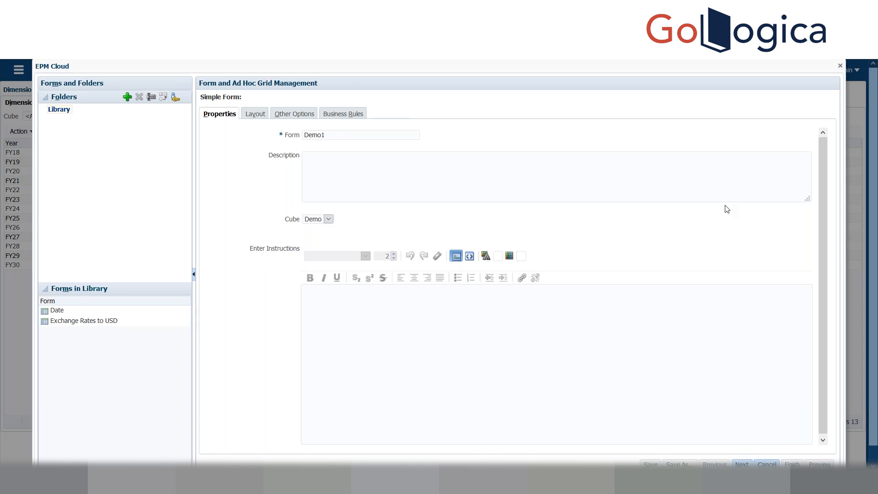
- Switch the Demo1 form to the MIS cube, inspect its layout's Point of View dimensions, and close form management
{"action": "left_click", "coordinate": [316, 223]}
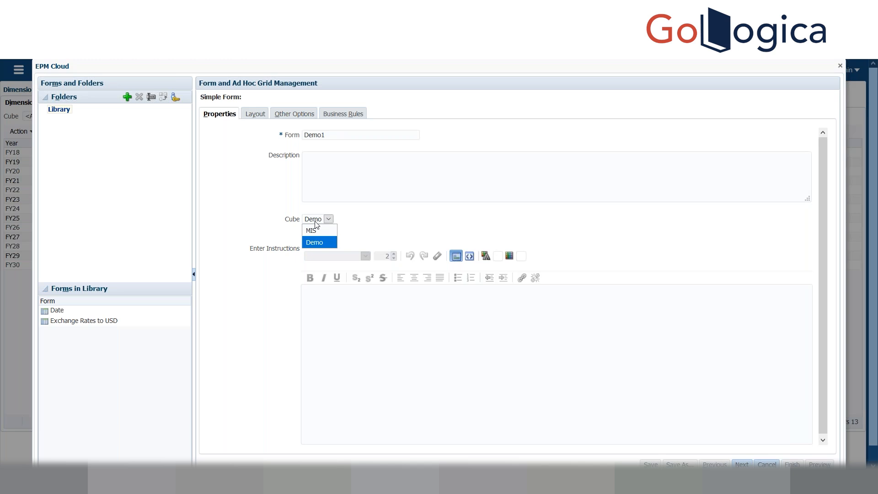
{"action": "left_click", "coordinate": [312, 230]}
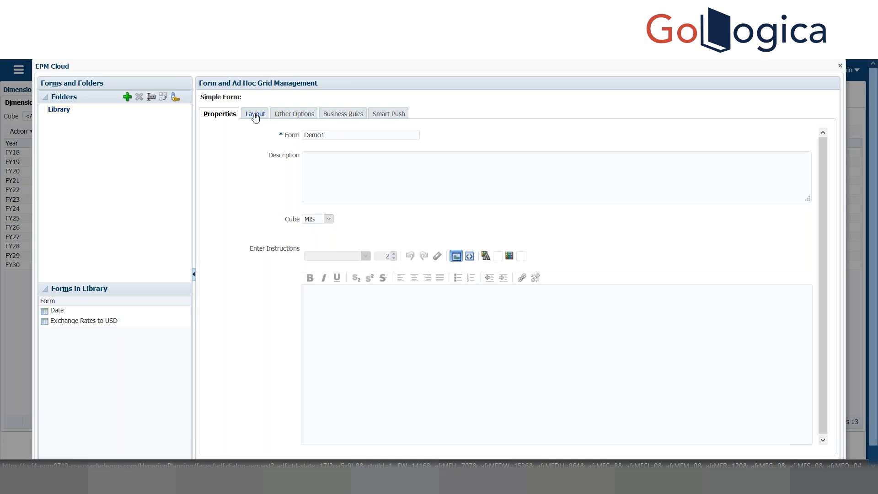
{"action": "left_click", "coordinate": [256, 117]}
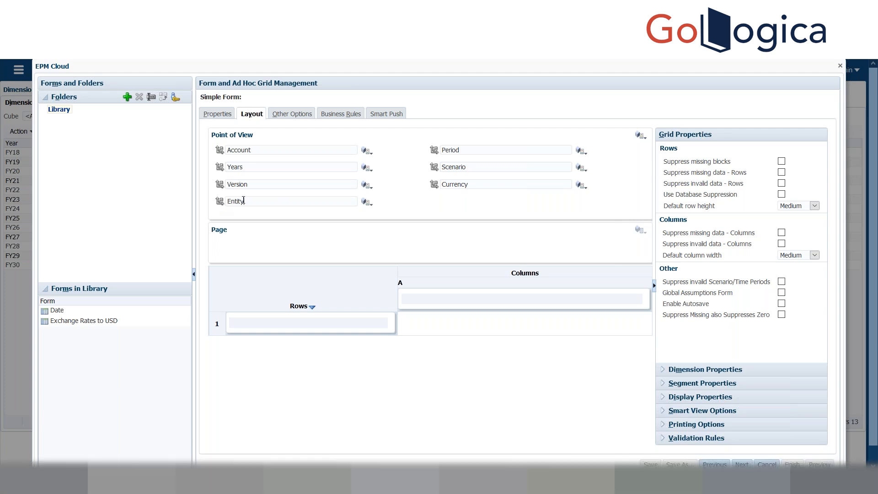
{"action": "left_click", "coordinate": [247, 184]}
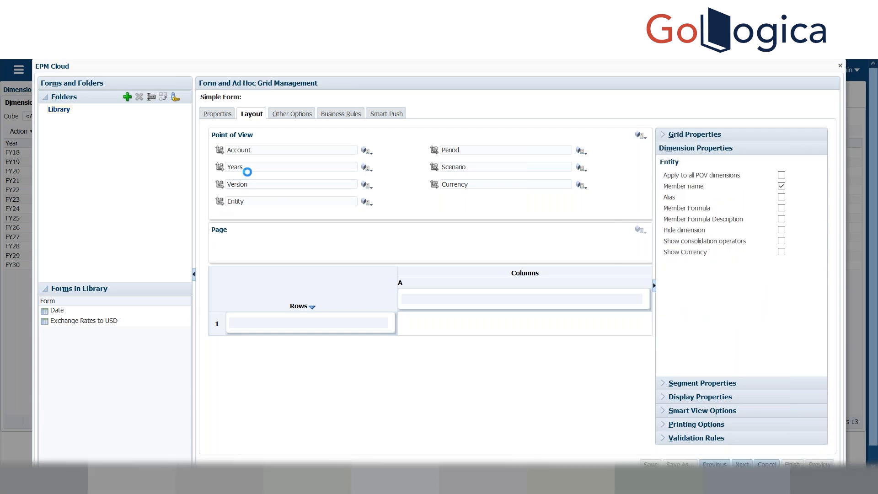
{"action": "left_click", "coordinate": [252, 149]}
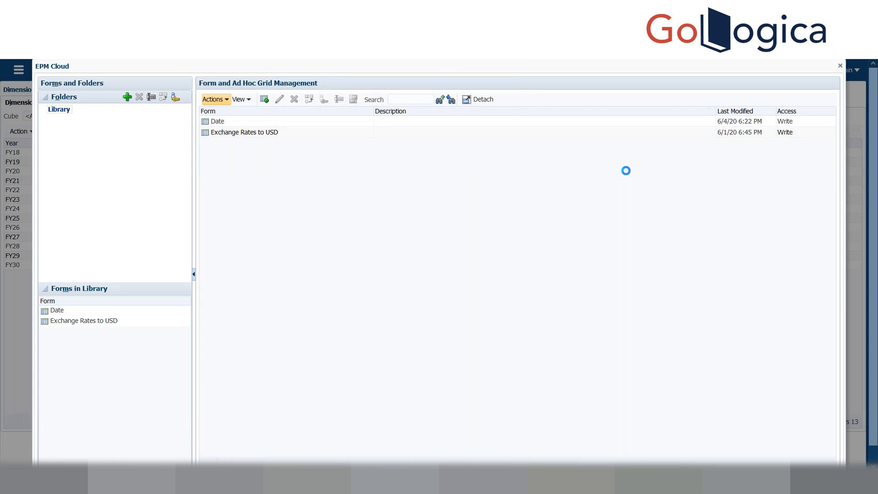
{"action": "left_click", "coordinate": [840, 65]}
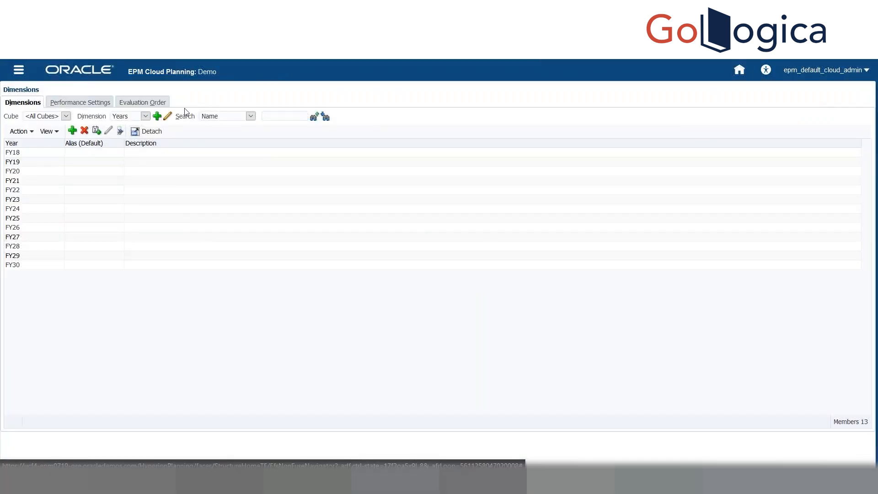
- Refresh the Demo application's database from the Years dimension and finish the cube refresh
{"action": "left_click", "coordinate": [120, 131]}
{"action": "left_click", "coordinate": [114, 171]}
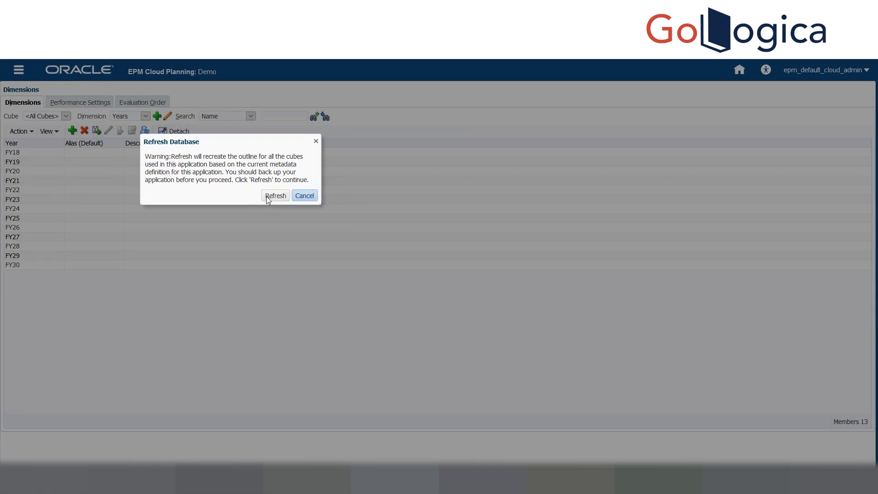
{"action": "left_click", "coordinate": [274, 196]}
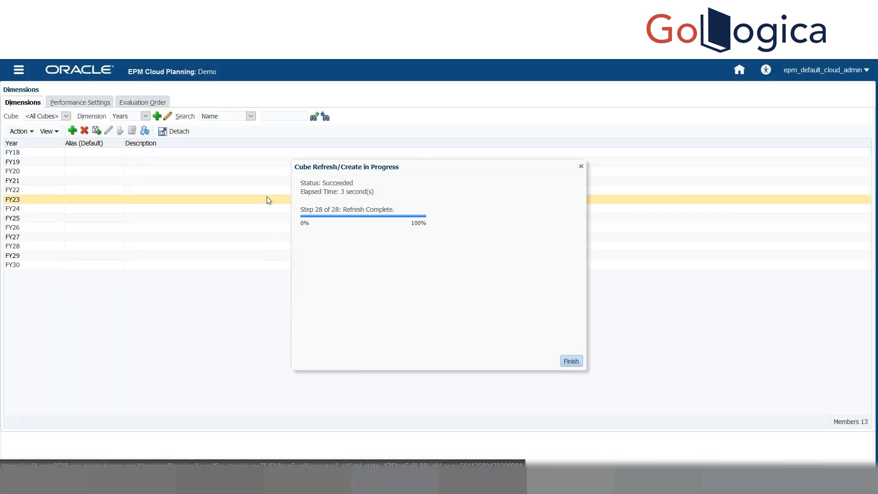
{"action": "left_click", "coordinate": [572, 361]}
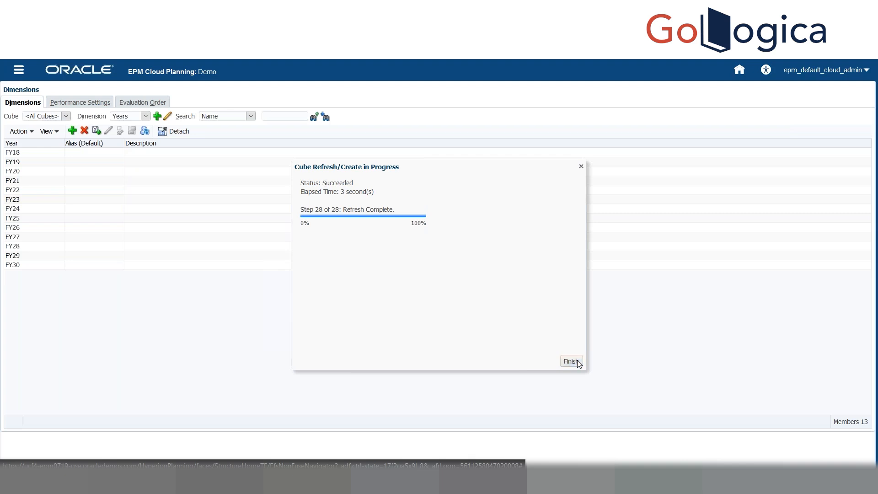
- Reopen the Demo application's dimensions and display the Product dimension
{"action": "left_click", "coordinate": [19, 72]}
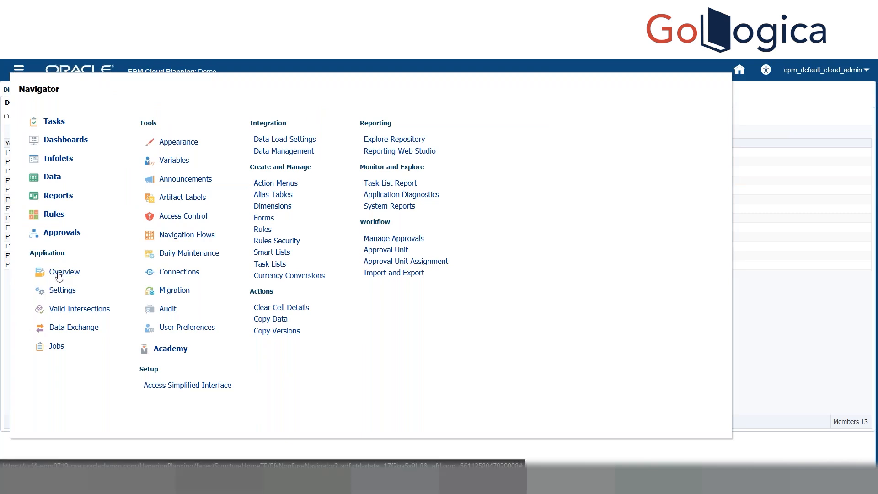
{"action": "left_click", "coordinate": [279, 206]}
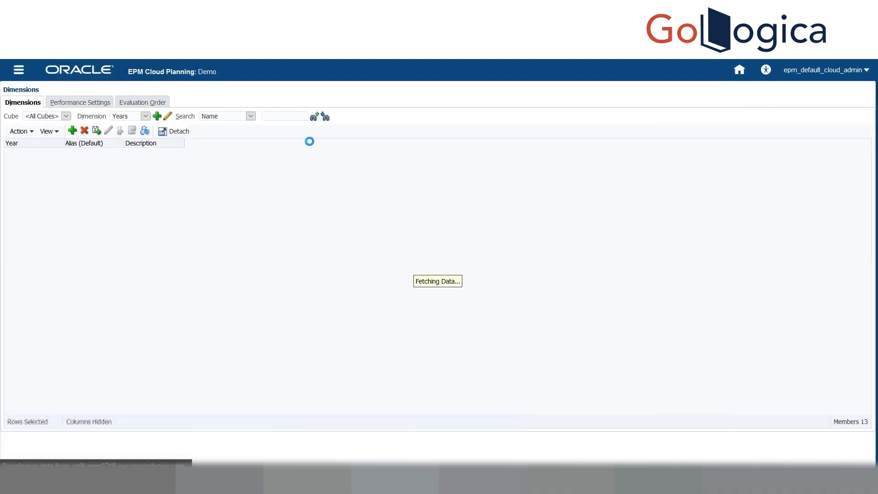
{"action": "left_click", "coordinate": [122, 119]}
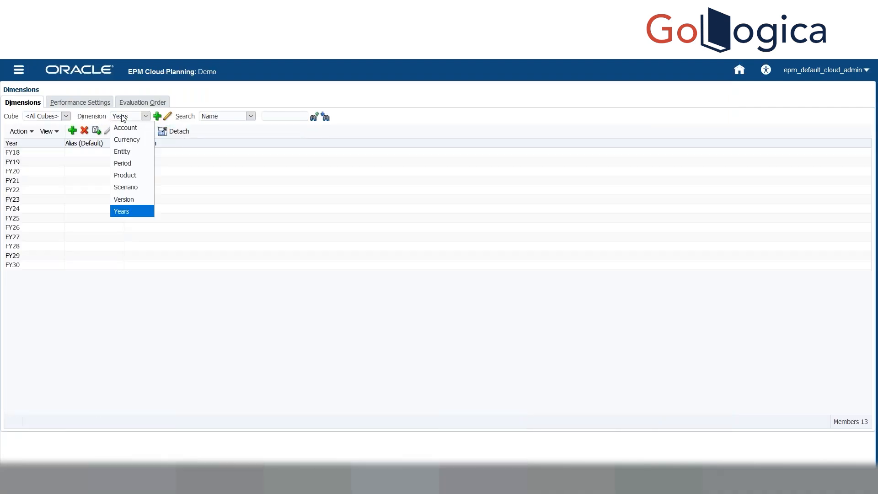
{"action": "left_click", "coordinate": [135, 176]}
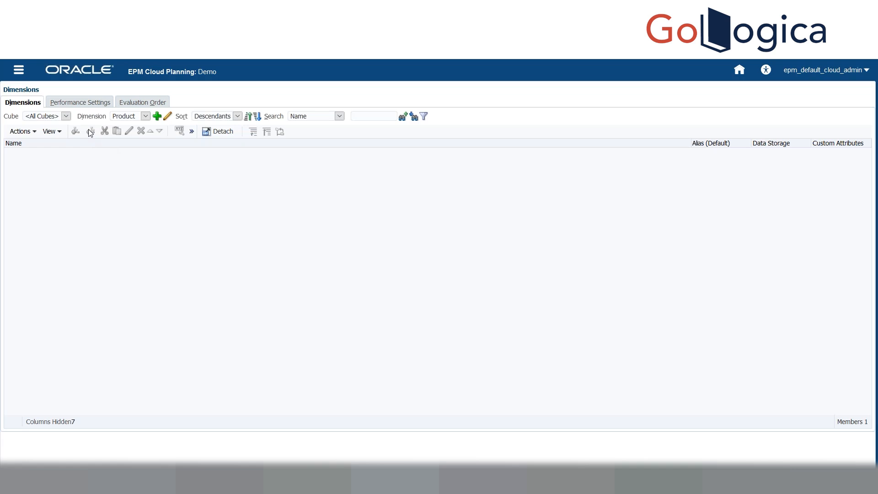
- Refresh the Demo application's database while the Product dimension is displayed
{"action": "left_click", "coordinate": [50, 131]}
{"action": "left_click", "coordinate": [29, 133]}
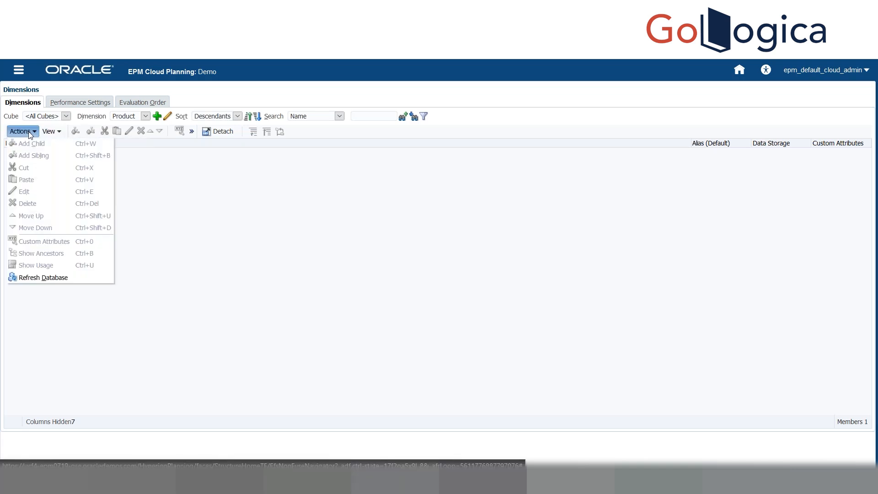
{"action": "left_click", "coordinate": [56, 276]}
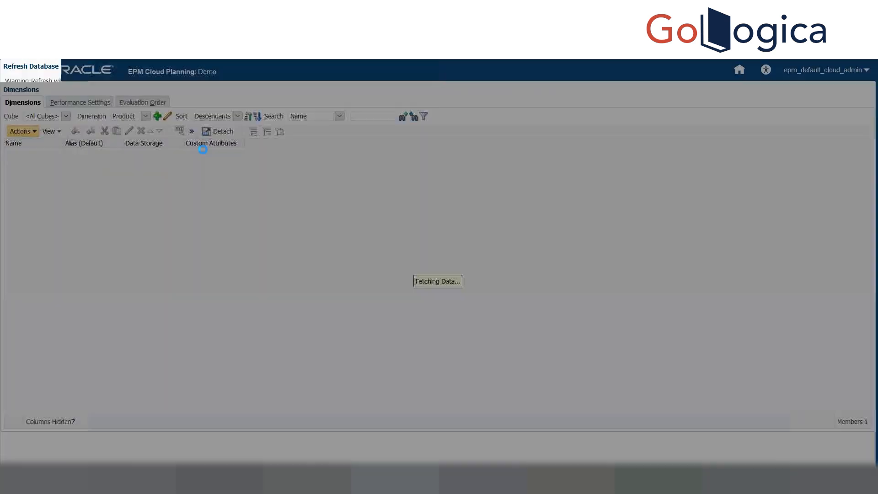
{"action": "left_click", "coordinate": [126, 118]}
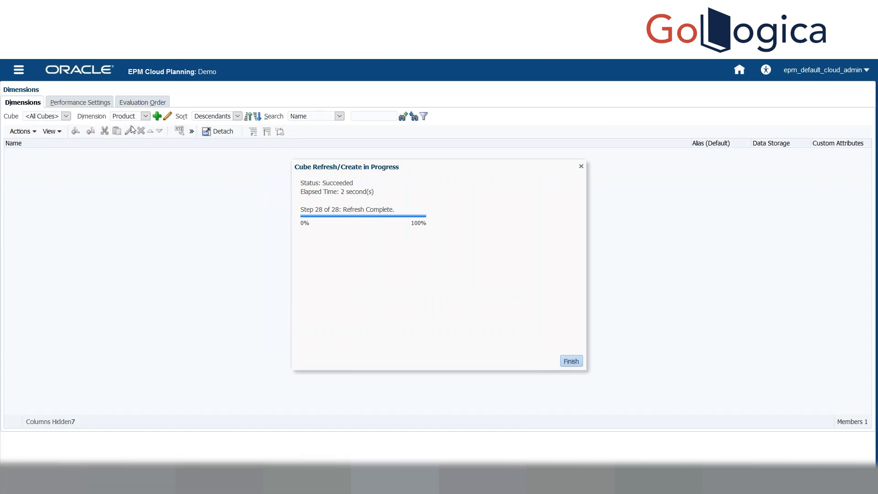
- Edit the Product dimension's properties to make it valid for the MIS cube and apply security
{"action": "left_click", "coordinate": [146, 118]}
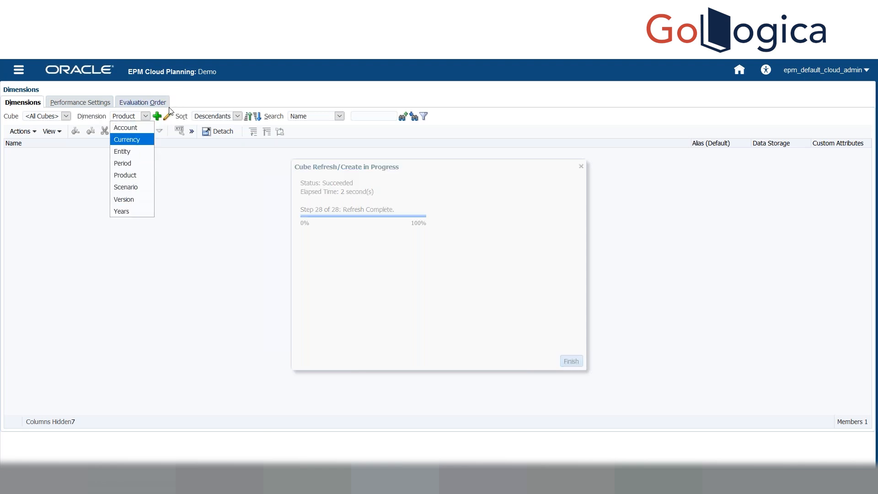
{"action": "left_click", "coordinate": [191, 241]}
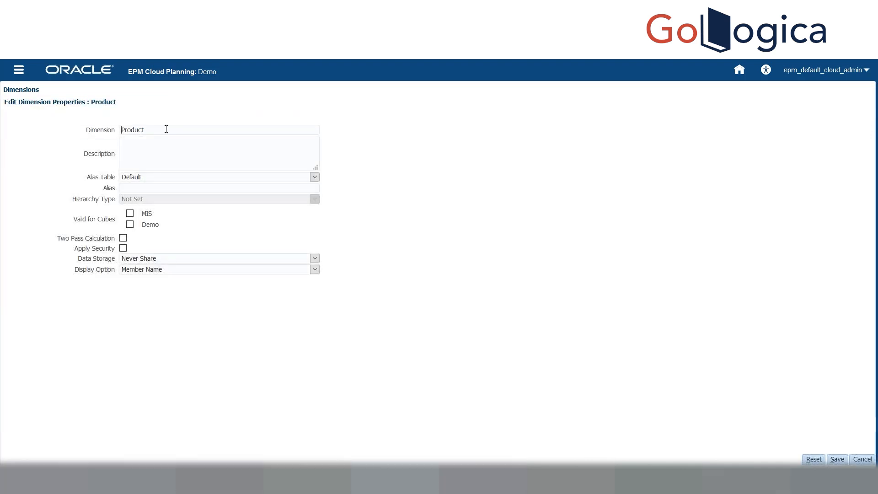
{"action": "left_click", "coordinate": [166, 129]}
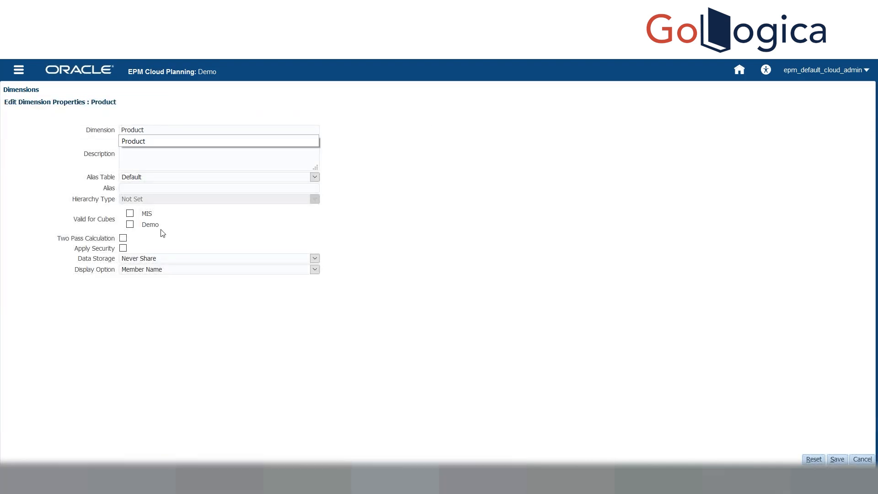
{"action": "left_click", "coordinate": [132, 217]}
{"action": "left_click", "coordinate": [129, 213]}
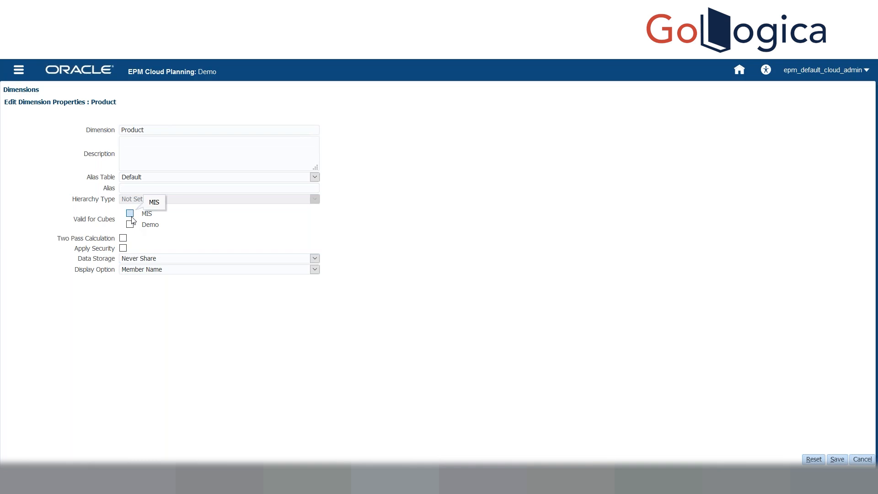
{"action": "left_click", "coordinate": [123, 250]}
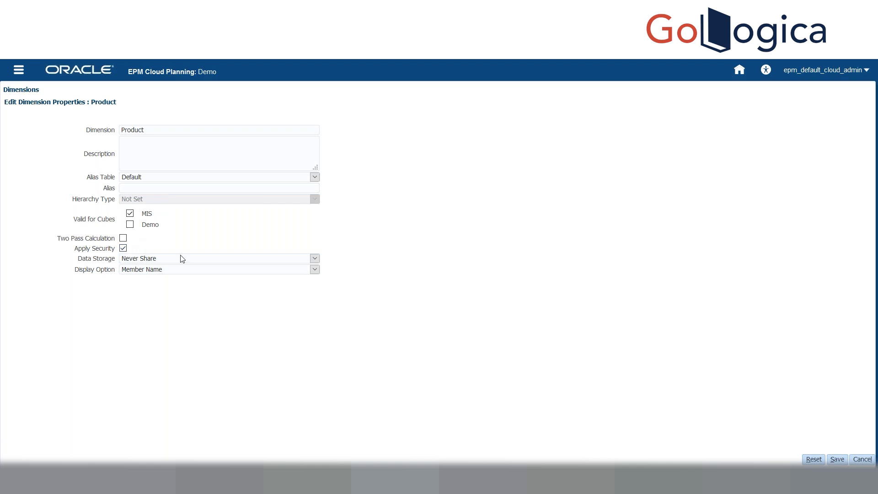
- Check the Product dimension's Data Storage and Display Option settings and save its properties
{"action": "left_click", "coordinate": [154, 260]}
{"action": "left_click", "coordinate": [155, 262]}
{"action": "left_click", "coordinate": [150, 273]}
{"action": "left_click", "coordinate": [151, 278]}
{"action": "left_click", "coordinate": [839, 461]}
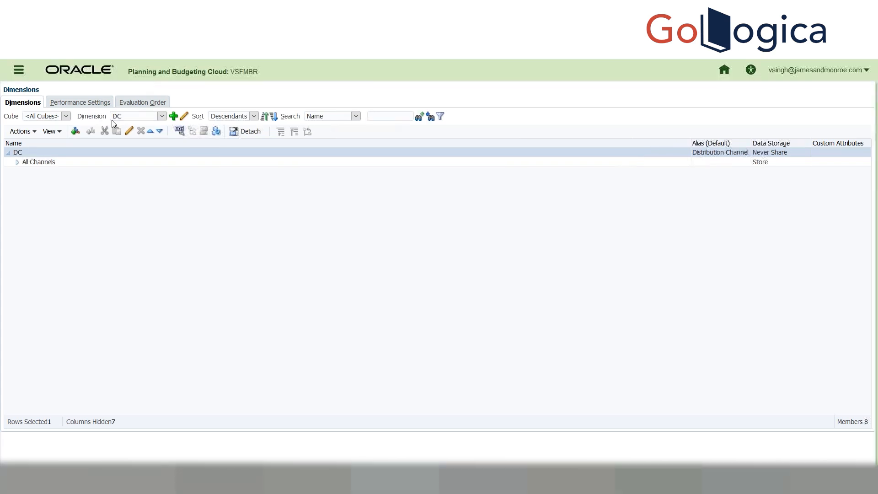
- In the VSFMBR application, display the Currency/Scale dimension and examine the members under Local Currency and Reporting Currency
{"action": "left_click", "coordinate": [124, 118]}
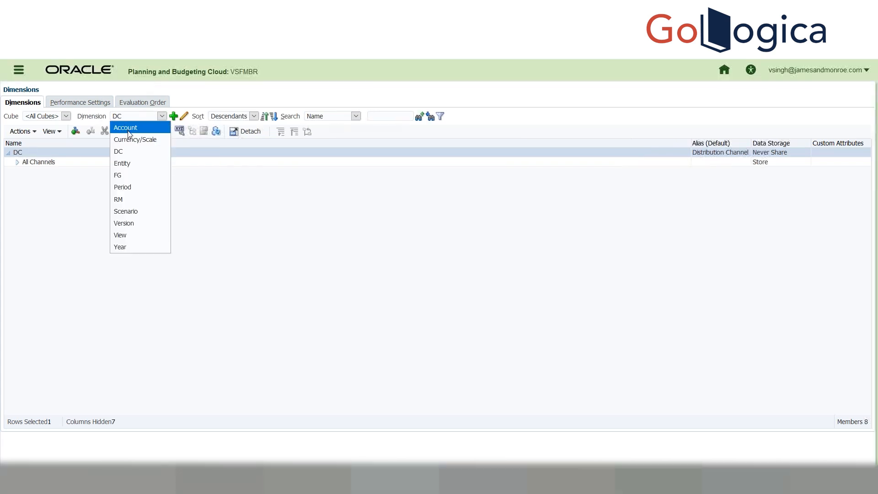
{"action": "left_click", "coordinate": [130, 139]}
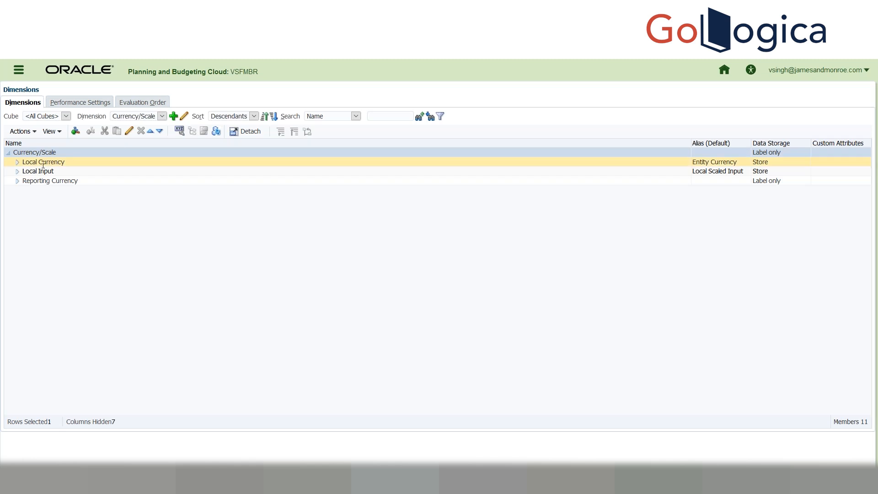
{"action": "left_click", "coordinate": [18, 164]}
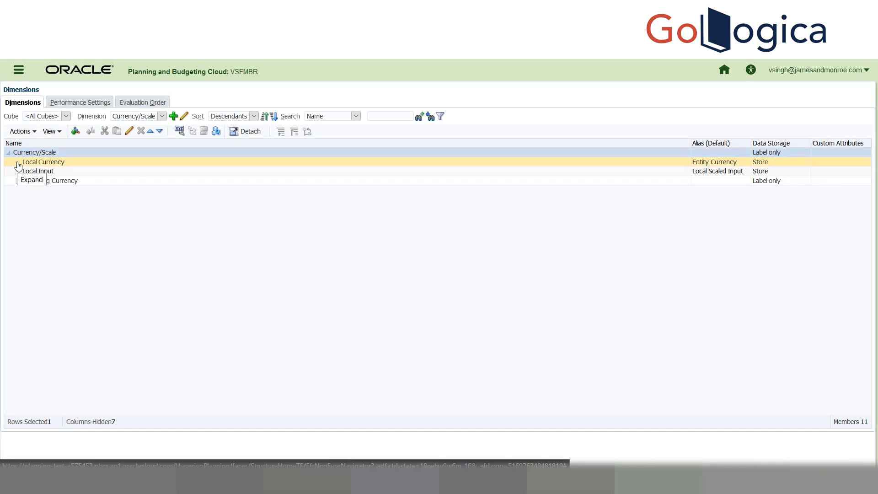
{"action": "left_click", "coordinate": [27, 181]}
{"action": "left_click", "coordinate": [17, 181]}
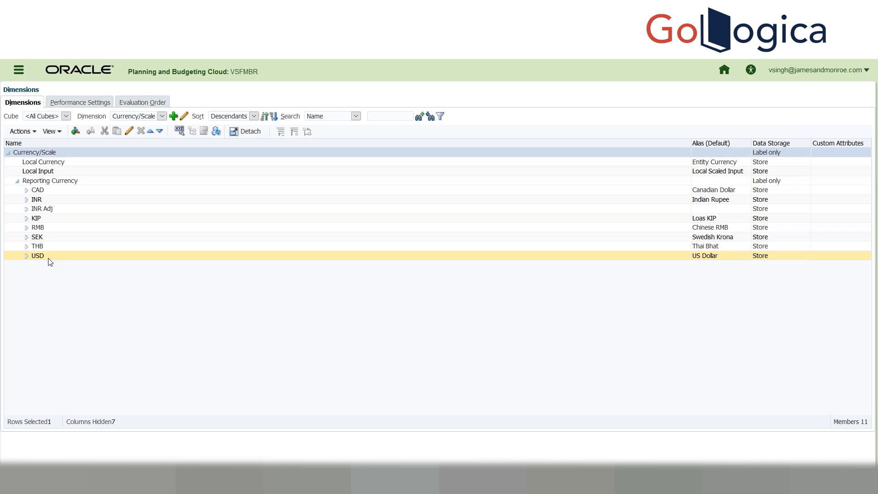
{"action": "left_click", "coordinate": [129, 118]}
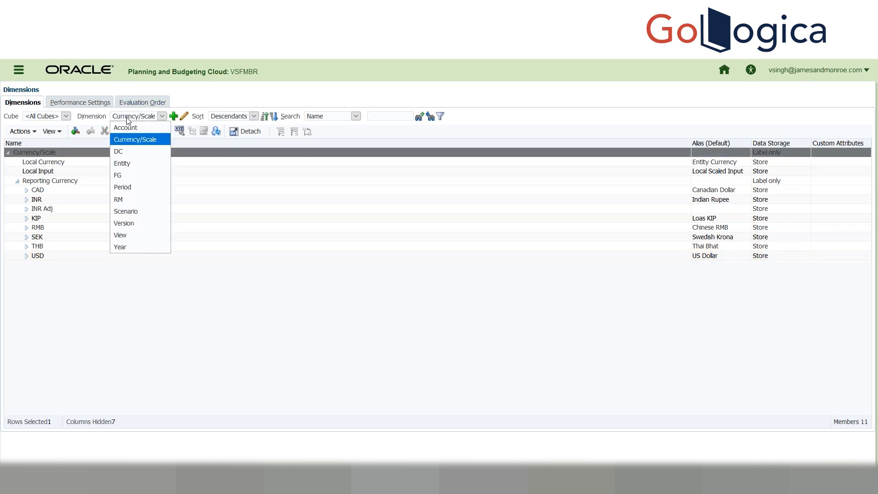
{"action": "left_click", "coordinate": [50, 180]}
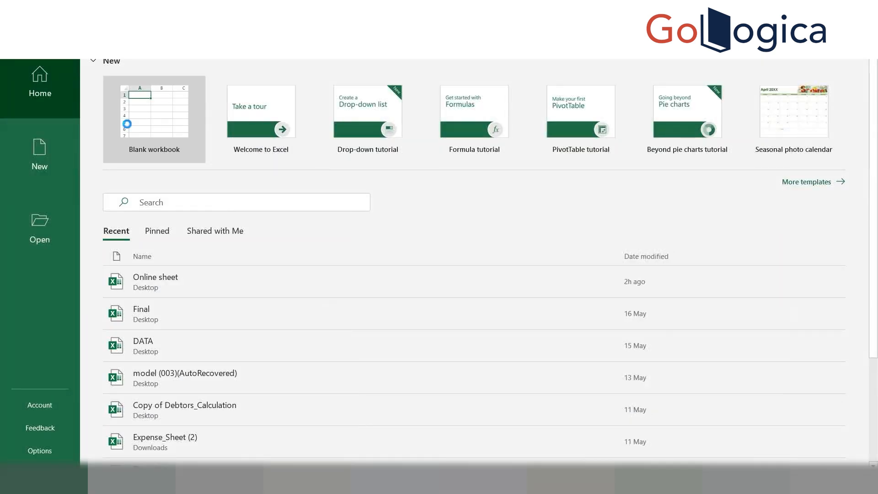
- Enter A in cell A1 and USD in cell B1 of the blank workbook
{"action": "type", "text": "A"}
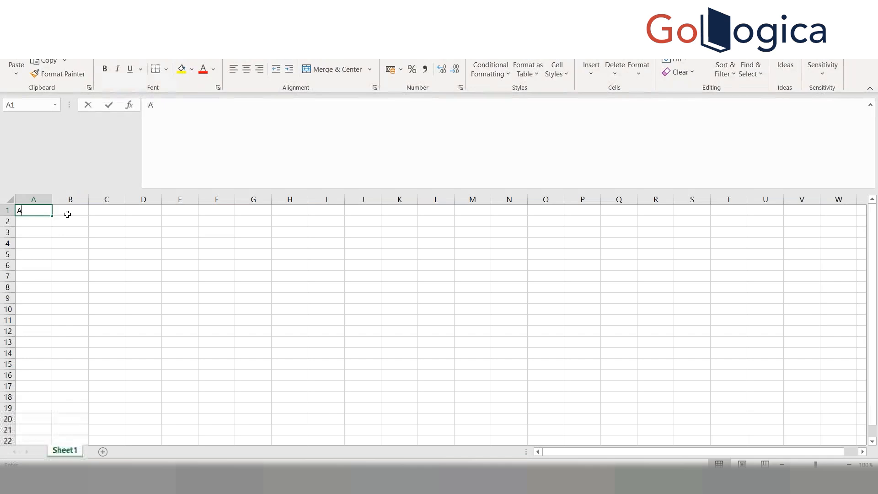
{"action": "left_click", "coordinate": [67, 214]}
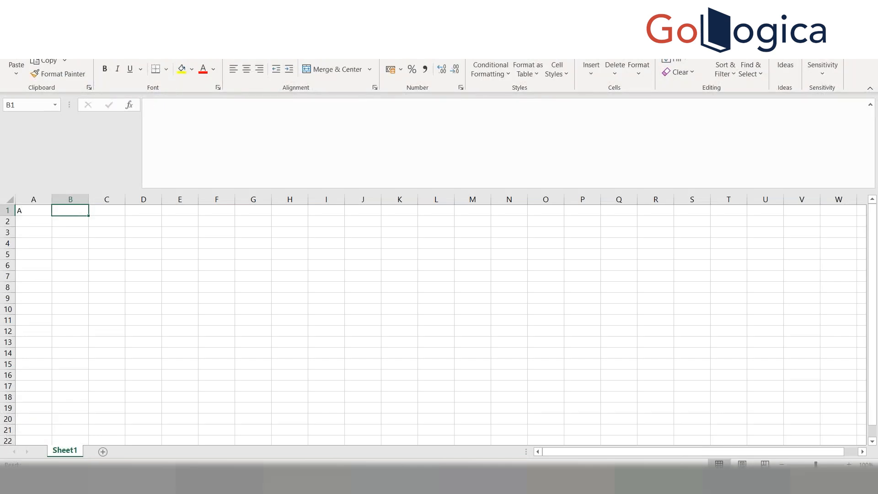
{"action": "type", "text": "Usd"}
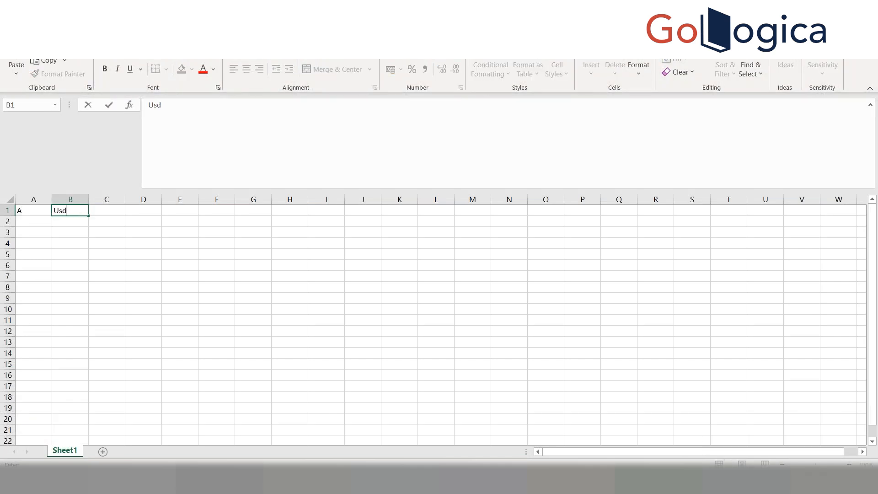
{"action": "key", "text": "BackSpace"}
{"action": "key", "text": "BackSpace"}
{"action": "type", "text": "U"}
{"action": "type", "text": "U"}
{"action": "key", "text": "BackSpace"}
{"action": "key", "text": "BackSpace"}
{"action": "type", "text": "SD"}
{"action": "key", "text": "Return"}
{"action": "key", "text": "Up"}
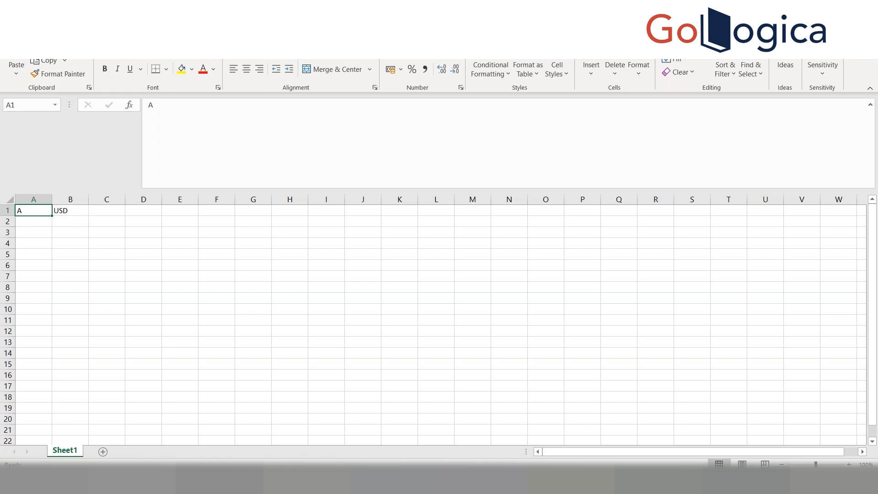
- Fill cells A1:B1 with yellow and enter EUR in cell B2
{"action": "left_click_drag", "start_coordinate": [33, 211], "coordinate": [68, 211]}
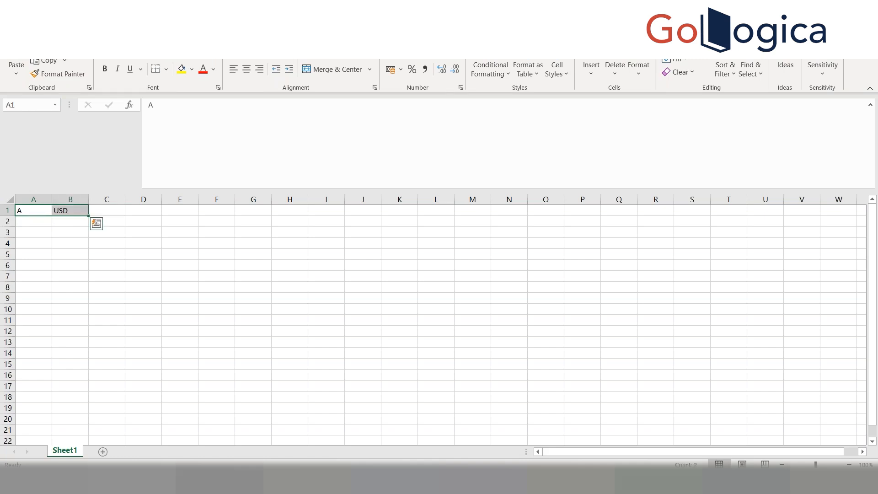
{"action": "left_click", "coordinate": [185, 72]}
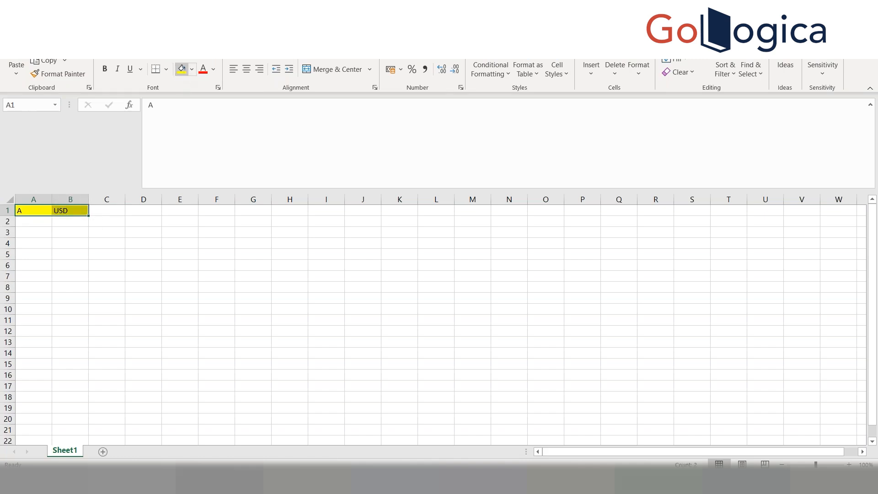
{"action": "key", "text": "Down"}
{"action": "key", "text": "Up"}
{"action": "key", "text": "Right"}
{"action": "key", "text": "Down"}
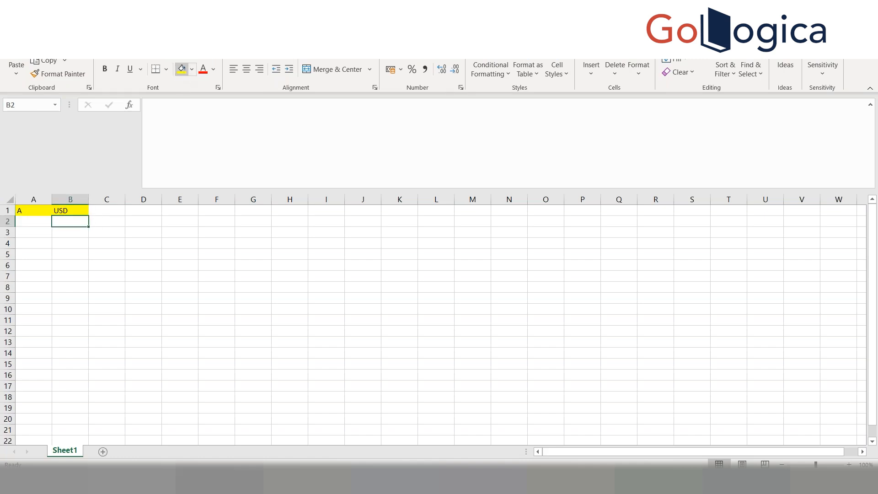
{"action": "type", "text": "EUR"}
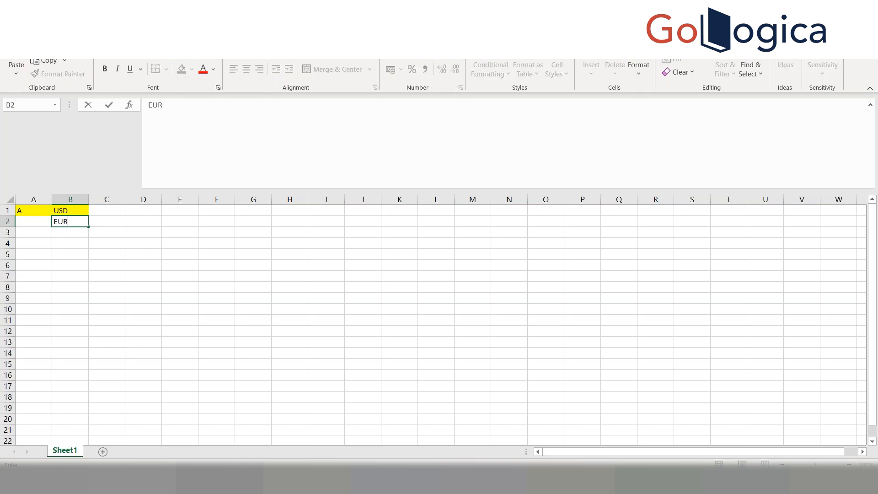
{"action": "key", "text": "Return"}
{"action": "key", "text": "Right"}
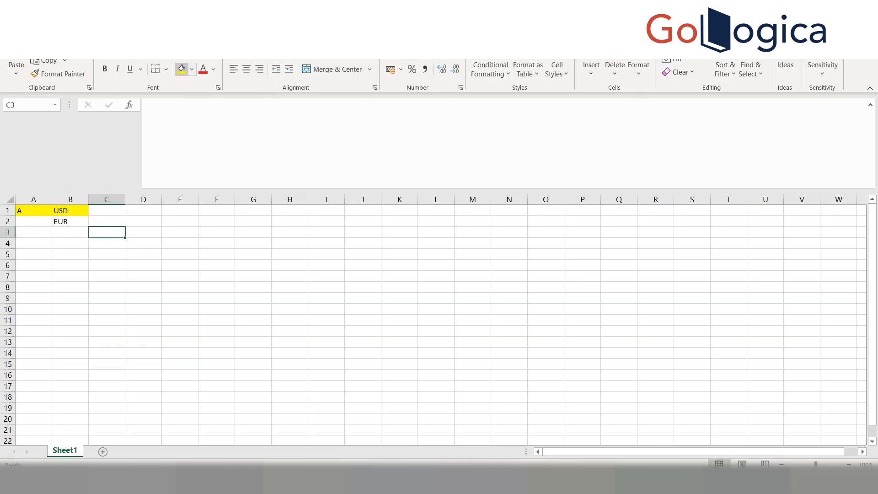
{"action": "key", "text": "Left"}
{"action": "key", "text": "Up"}
{"action": "key", "text": "shift+Left"}
{"action": "key", "text": "shift+Up"}
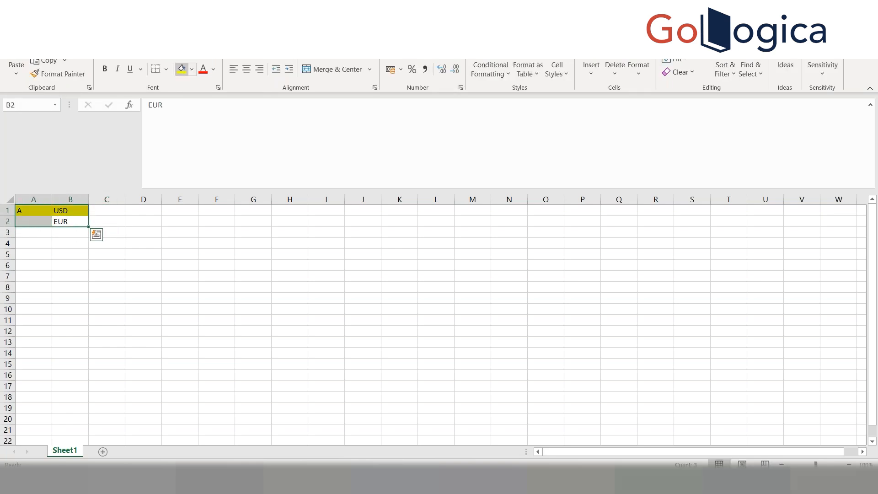
{"action": "key", "text": "Down"}
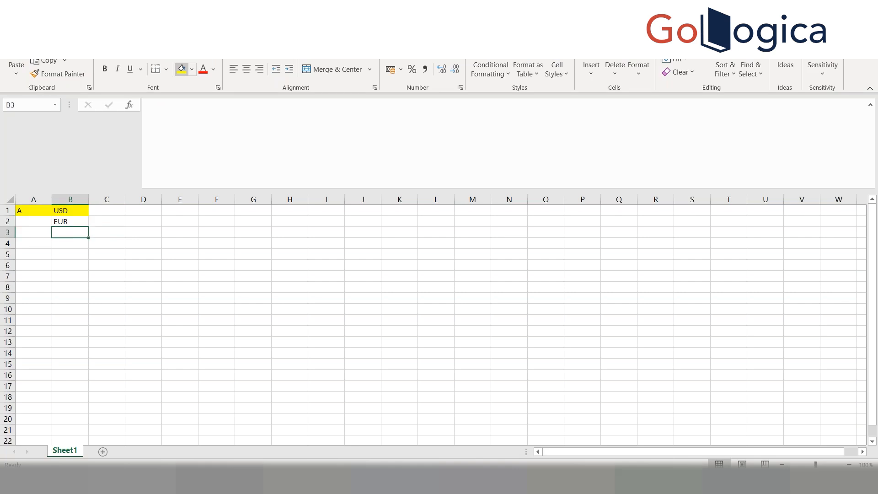
- Enter the heading CURRENCY in cell E3 and make F4 the active cell
{"action": "key", "text": "Right"}
{"action": "key", "text": "Right"}
{"action": "key", "text": "Right"}
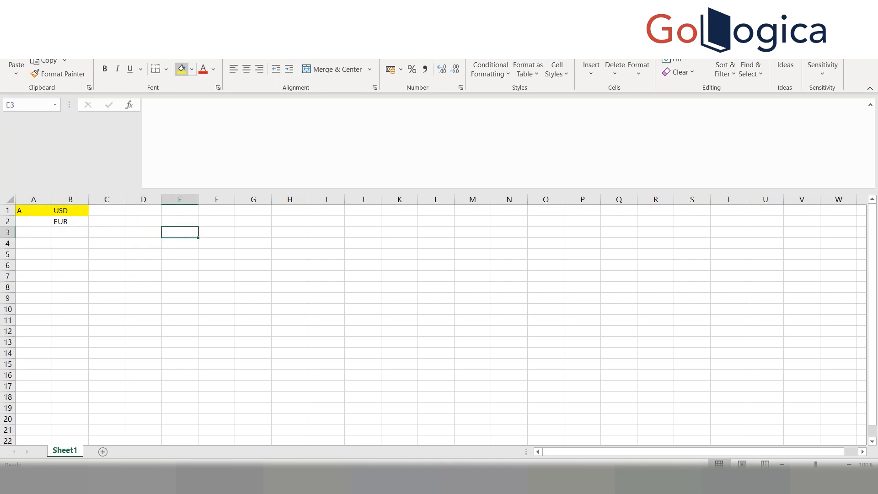
{"action": "type", "text": "CURR"}
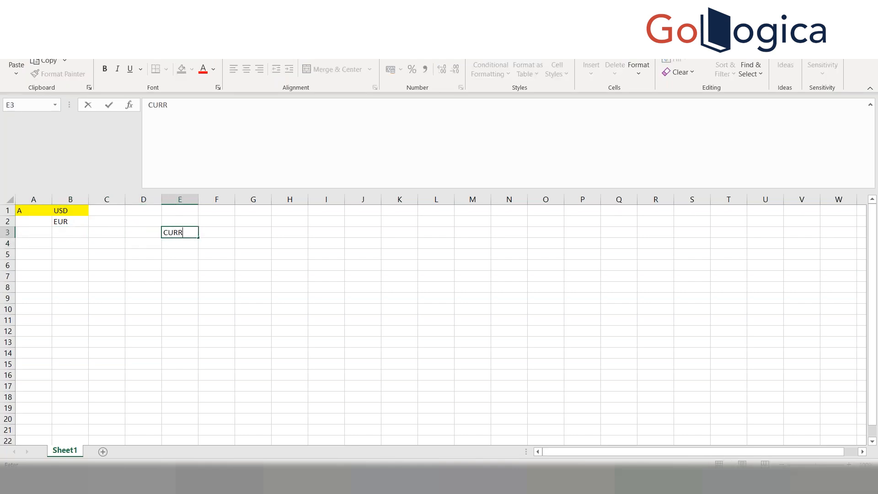
{"action": "type", "text": "ENCY"}
{"action": "key", "text": "Return"}
{"action": "key", "text": "Up"}
{"action": "key", "text": "Right"}
{"action": "key", "text": "Down"}
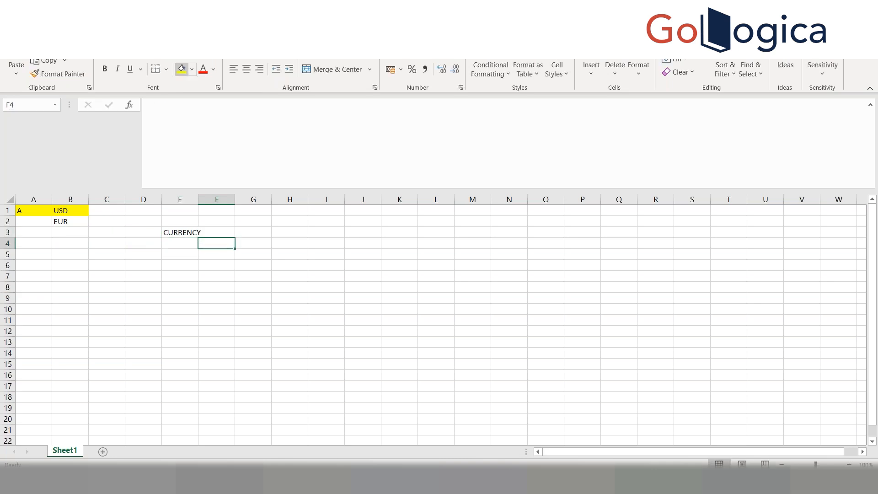
{"action": "type", "text": "r"}
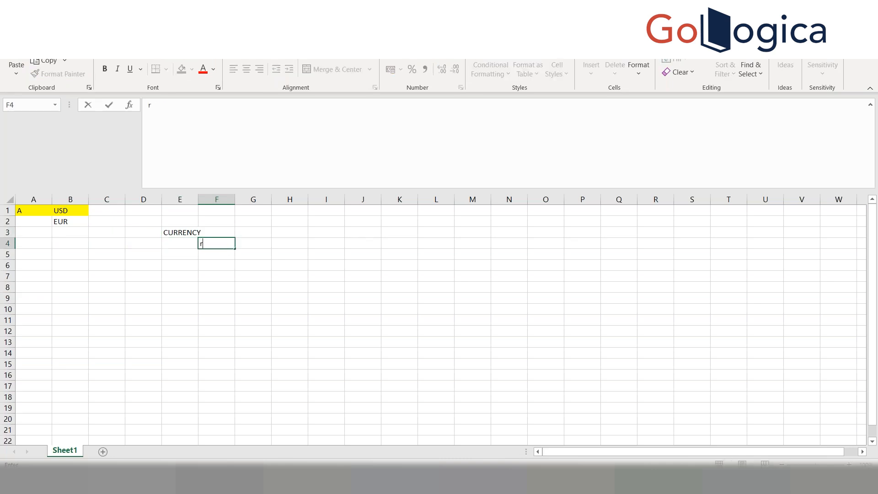
{"action": "type", "text": "EPORTING"}
{"action": "key", "text": "Escape"}
- List the currencies USD and EUR in cells F4 and F5 under the CURRENCY heading
{"action": "type", "text": "USD"}
{"action": "key", "text": "Return"}
{"action": "type", "text": "EUR"}
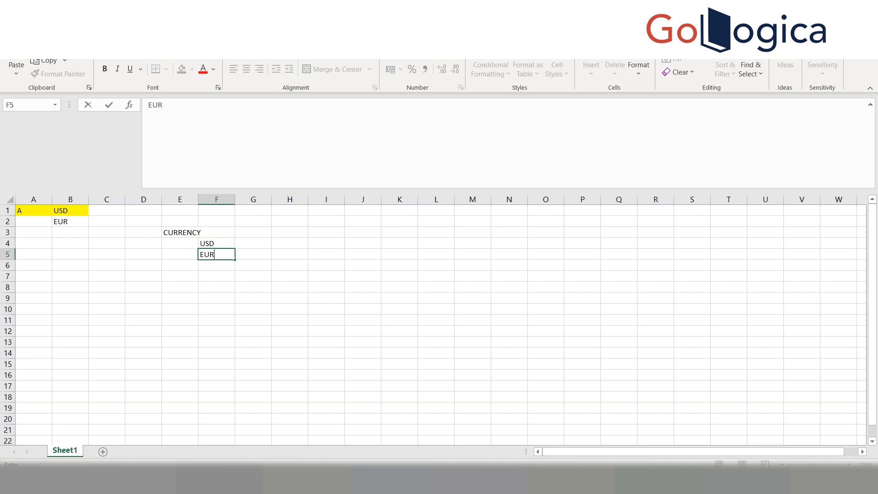
{"action": "key", "text": "Return"}
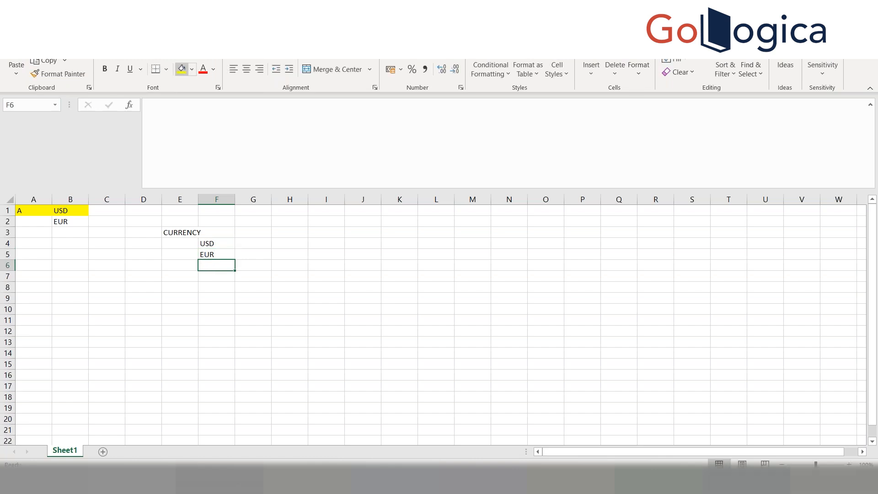
- Continue the currency list with KAD in cell F6 and INR in cell F7
{"action": "type", "text": "Afr"}
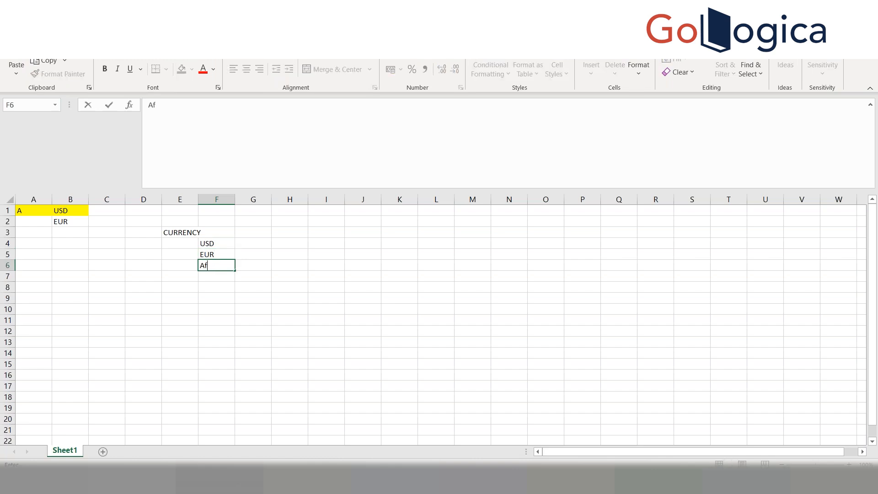
{"action": "key", "text": "BackSpace"}
{"action": "type", "text": "f"}
{"action": "key", "text": "BackSpace"}
{"action": "key", "text": "BackSpace"}
{"action": "type", "text": "kad"}
{"action": "key", "text": "BackSpace"}
{"action": "key", "text": "BackSpace"}
{"action": "key", "text": "BackSpace"}
{"action": "type", "text": "KAD"}
{"action": "key", "text": "Return"}
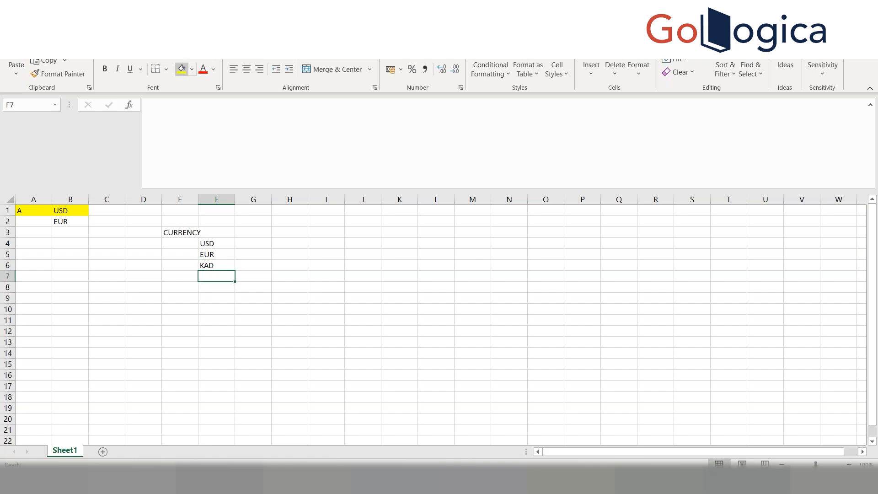
{"action": "type", "text": "INR"}
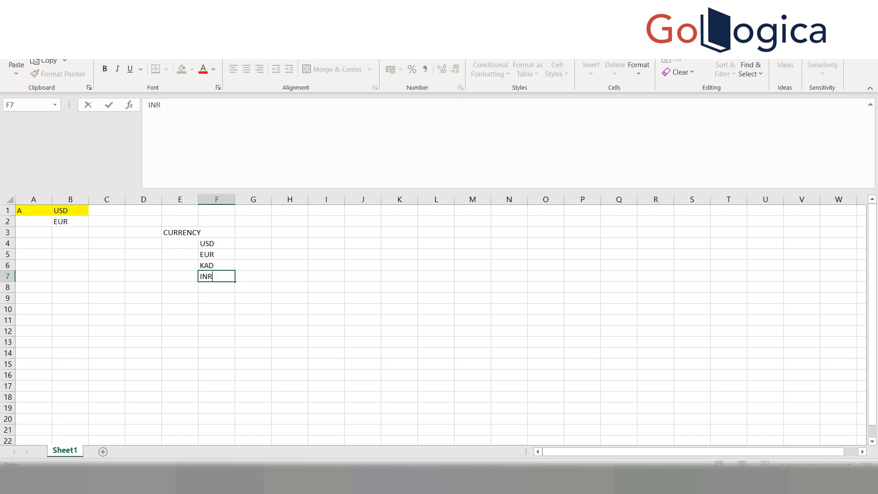
{"action": "key", "text": "Return"}
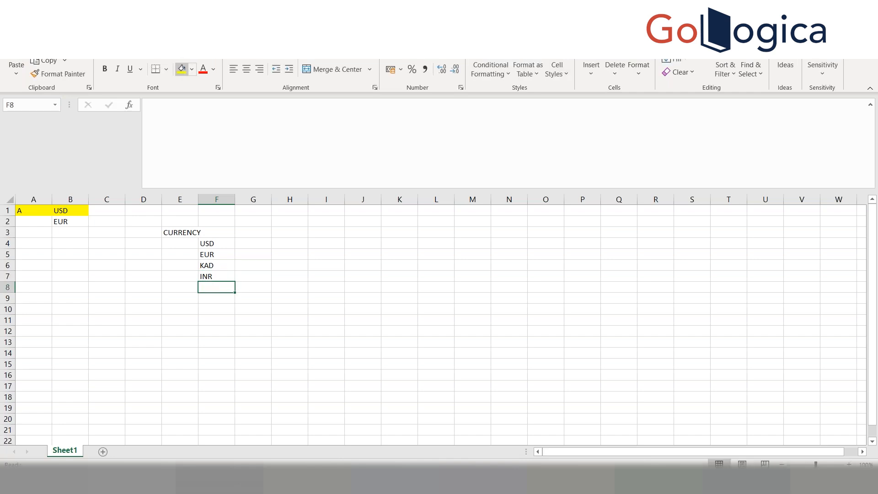
- Add THB, SEK, AUD and NZD to the currency list in cells F8 to F11
{"action": "type", "text": "THB"}
{"action": "key", "text": "Return"}
{"action": "type", "text": "SEK"}
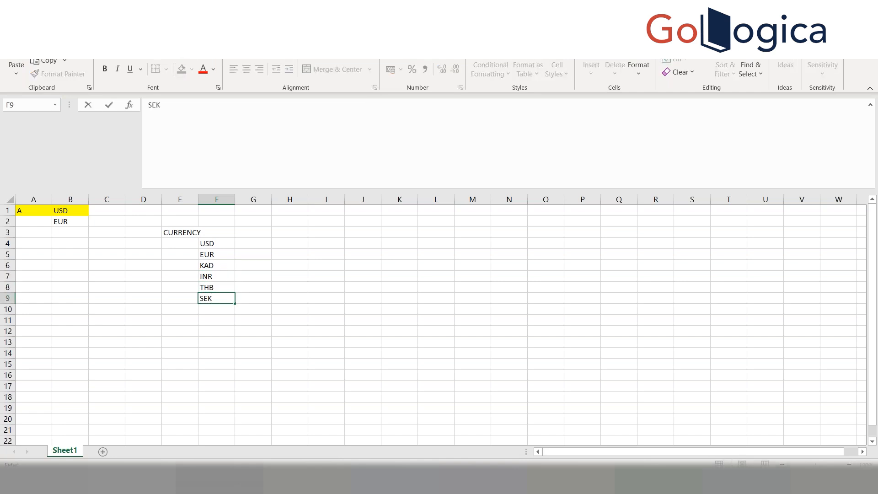
{"action": "key", "text": "Return"}
{"action": "type", "text": "AUD"}
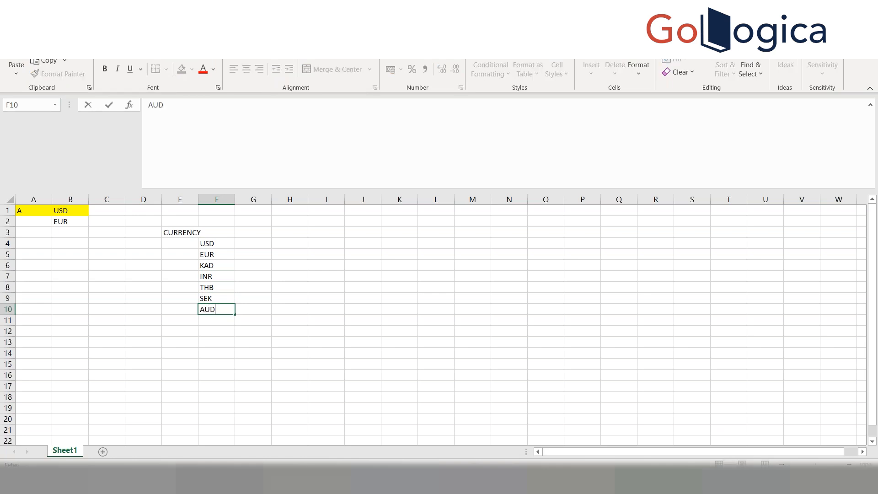
{"action": "key", "text": "Return"}
{"action": "type", "text": "NZE"}
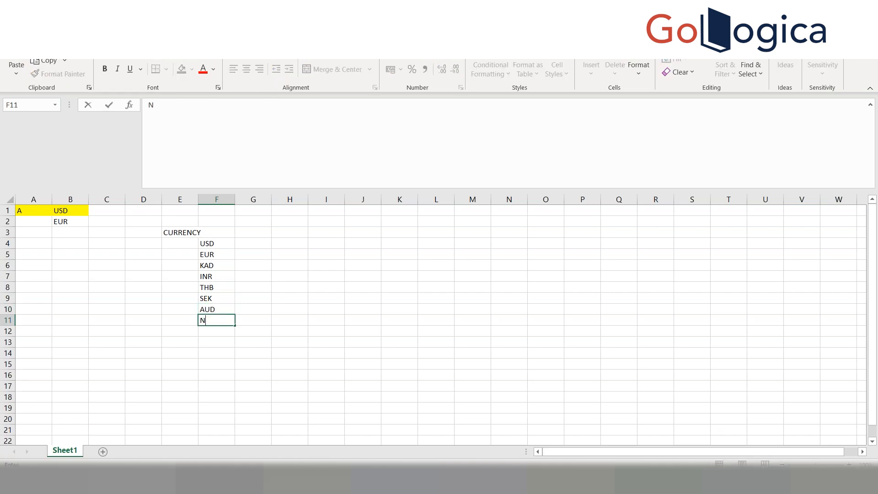
{"action": "key", "text": "BackSpace"}
{"action": "type", "text": "D"}
{"action": "key", "text": "Return"}
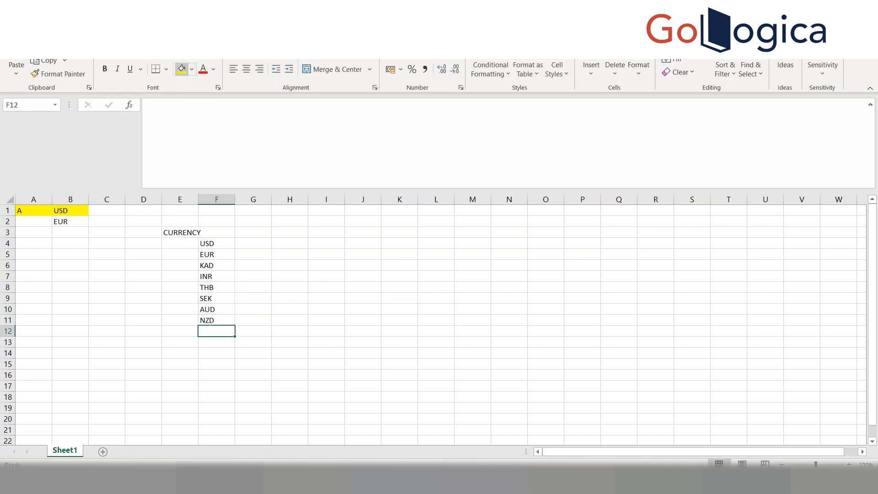
{"action": "key", "text": "Up"}
{"action": "key", "text": "Up"}
{"action": "key", "text": "Up"}
{"action": "key", "text": "Up"}
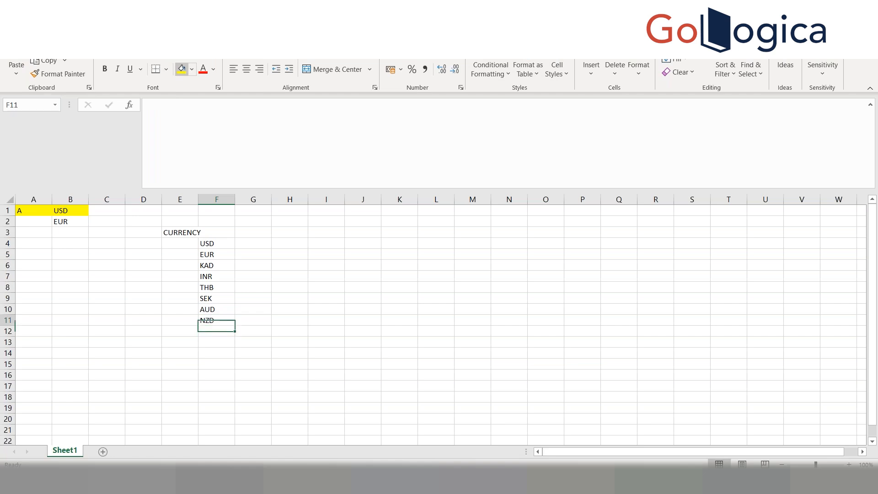
{"action": "key", "text": "Up"}
{"action": "key", "text": "Up"}
{"action": "key", "text": "Up"}
{"action": "key", "text": "Up"}
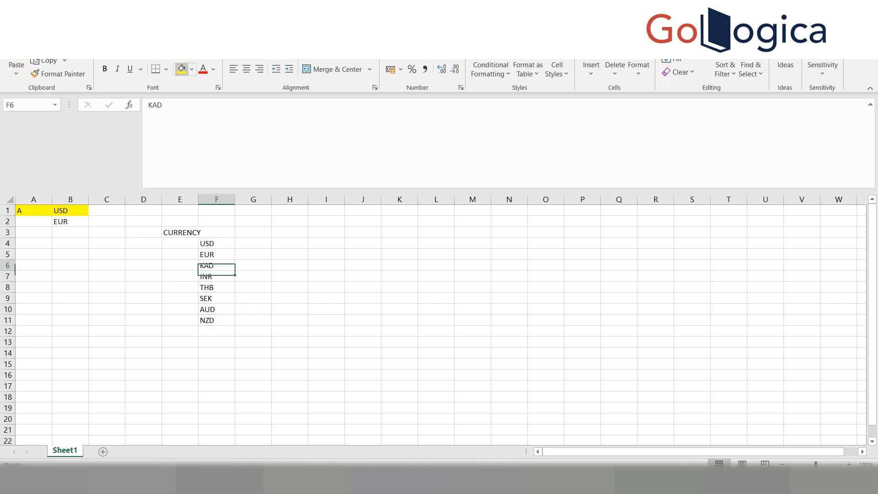
{"action": "key", "text": "Down"}
{"action": "key", "text": "Up"}
{"action": "key", "text": "Down"}
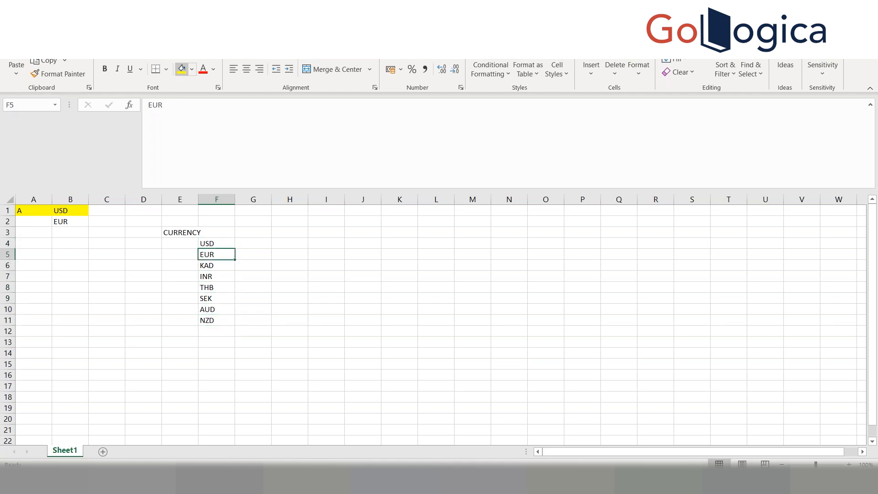
{"action": "left_click", "coordinate": [216, 243]}
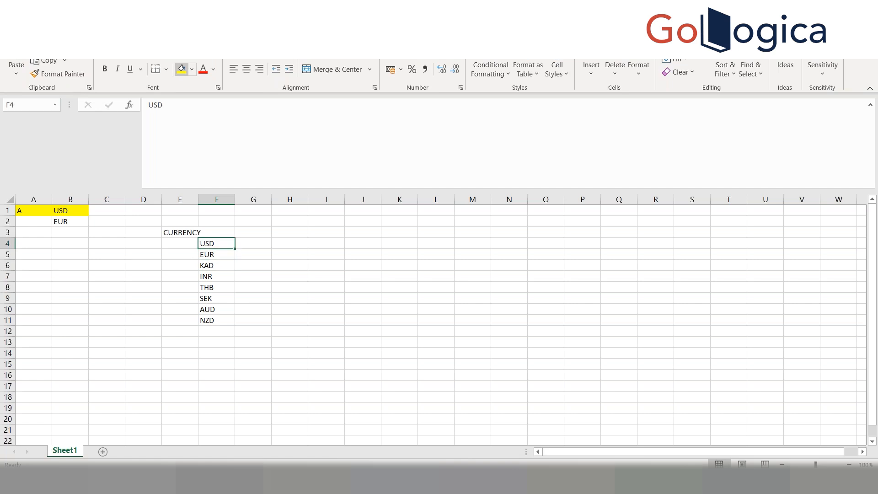
{"action": "left_click", "coordinate": [179, 243]}
{"action": "left_click", "coordinate": [216, 243]}
- Switch to Oracle EPM Cloud Planning, open the Date form for editing and display its layout
{"action": "key", "text": "alt+Tab"}
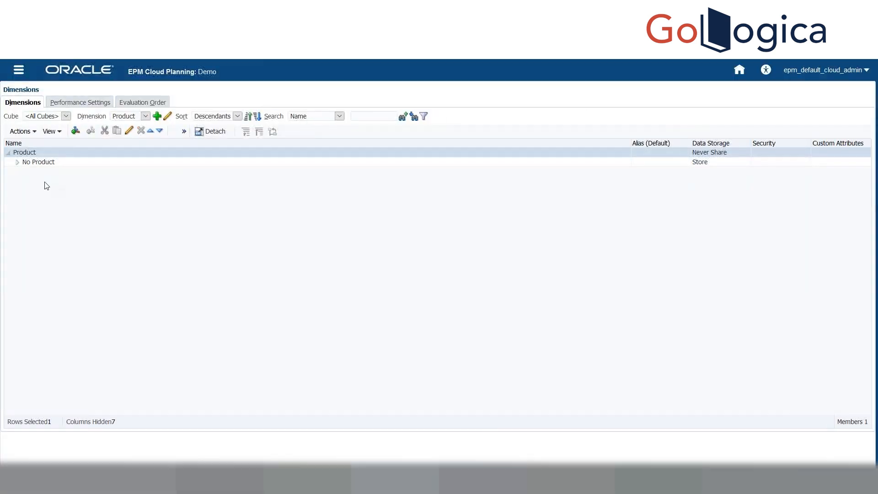
{"action": "left_click", "coordinate": [19, 70]}
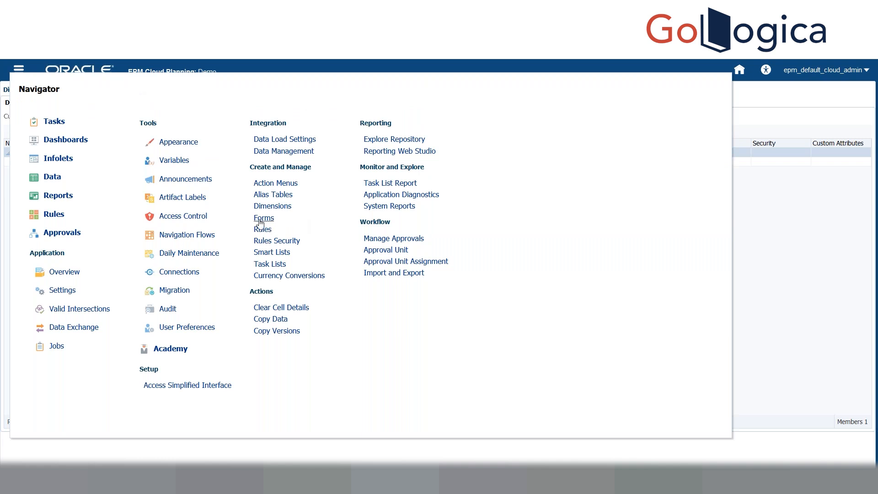
{"action": "left_click", "coordinate": [259, 219]}
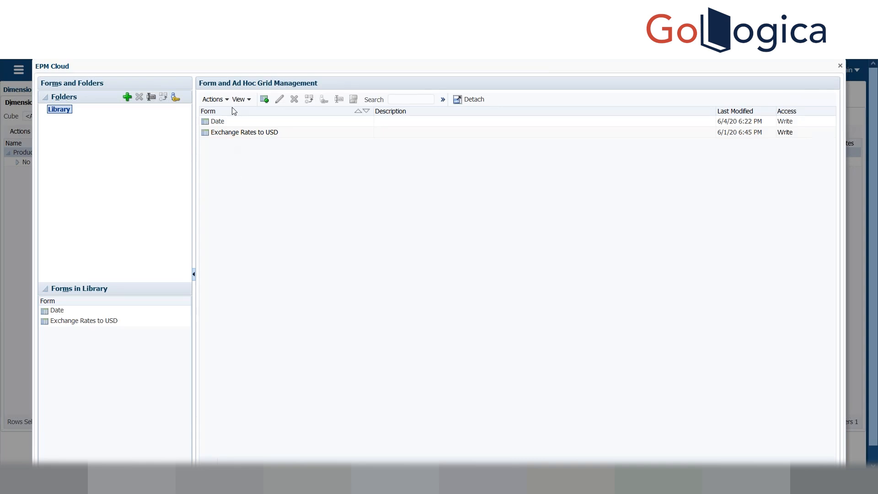
{"action": "left_click", "coordinate": [231, 121]}
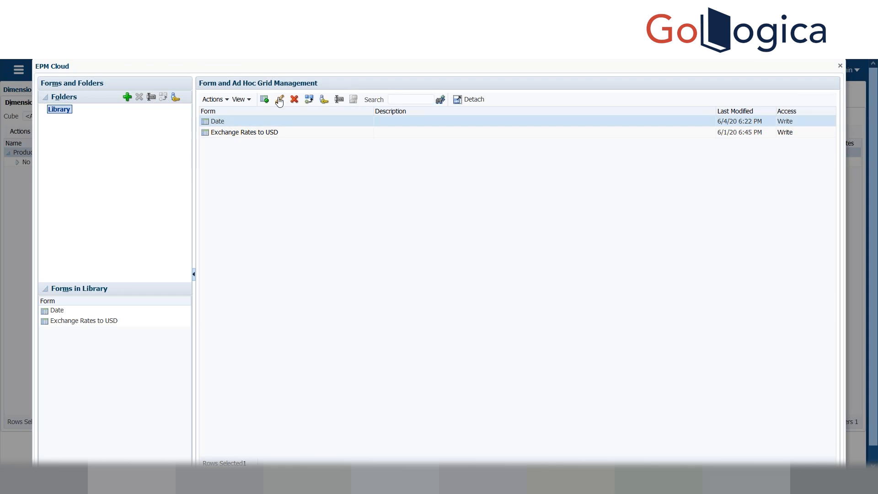
{"action": "left_click", "coordinate": [279, 99]}
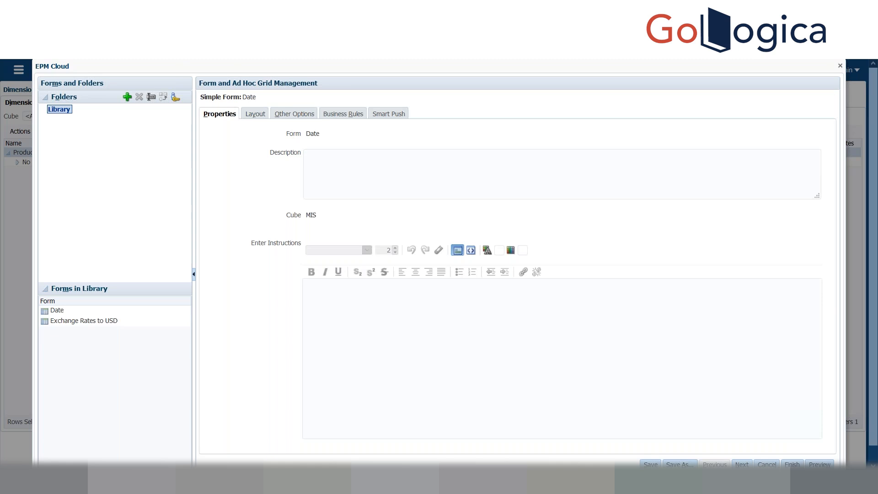
{"action": "left_click", "coordinate": [260, 116]}
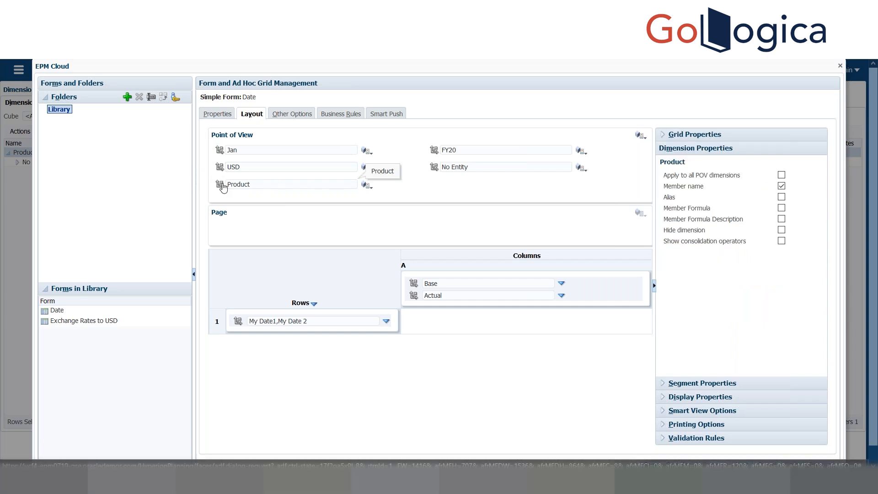
- Set the Product member in the Date form's Point of View to "nO PRODUCT" and save the form
{"action": "double_click", "coordinate": [268, 186]}
{"action": "key", "text": "BackSpace"}
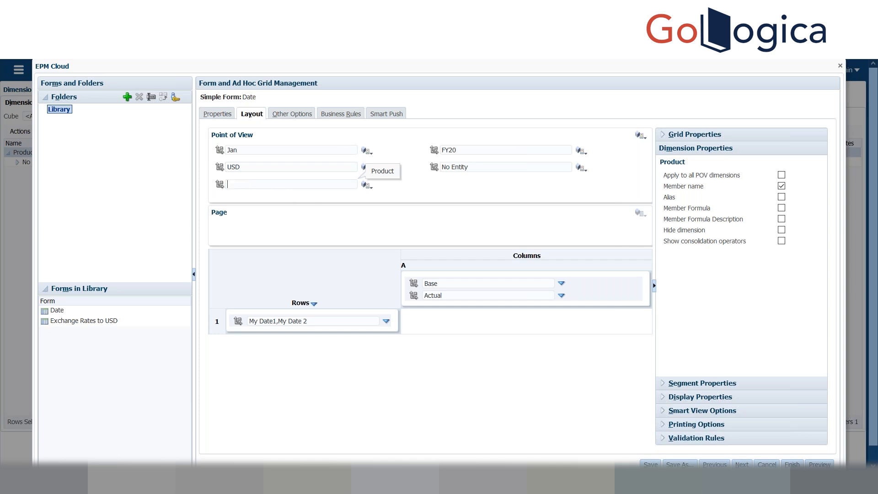
{"action": "type", "text": "nO"}
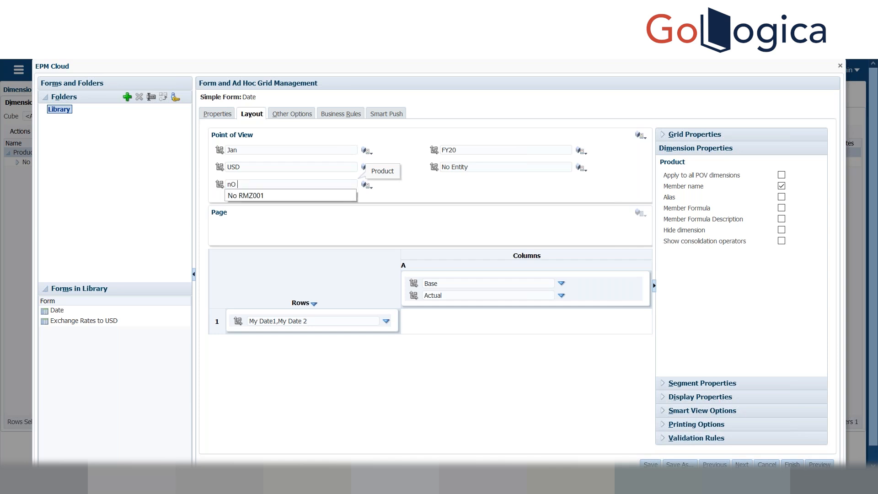
{"action": "type", "text": " PRODUCT"}
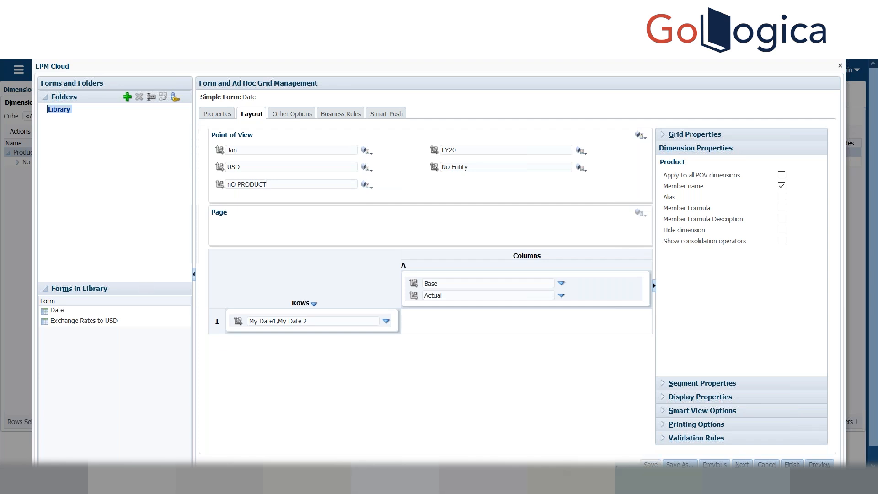
{"action": "left_click", "coordinate": [651, 464]}
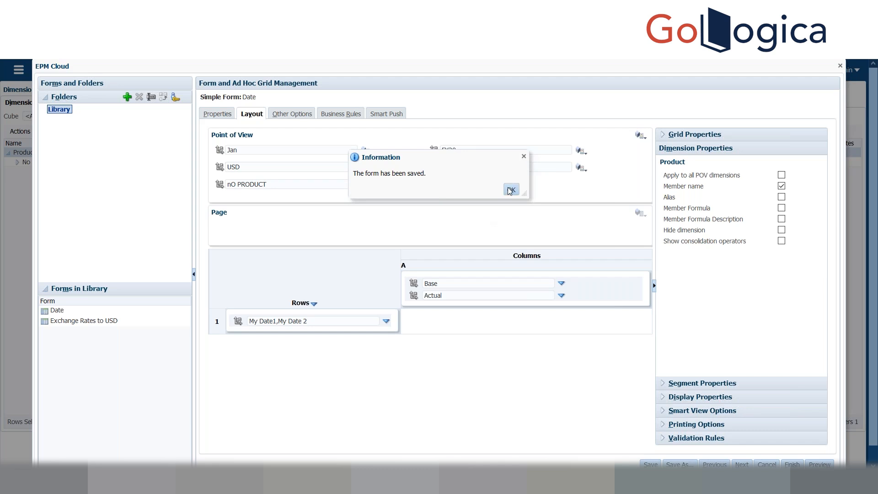
{"action": "left_click", "coordinate": [511, 188]}
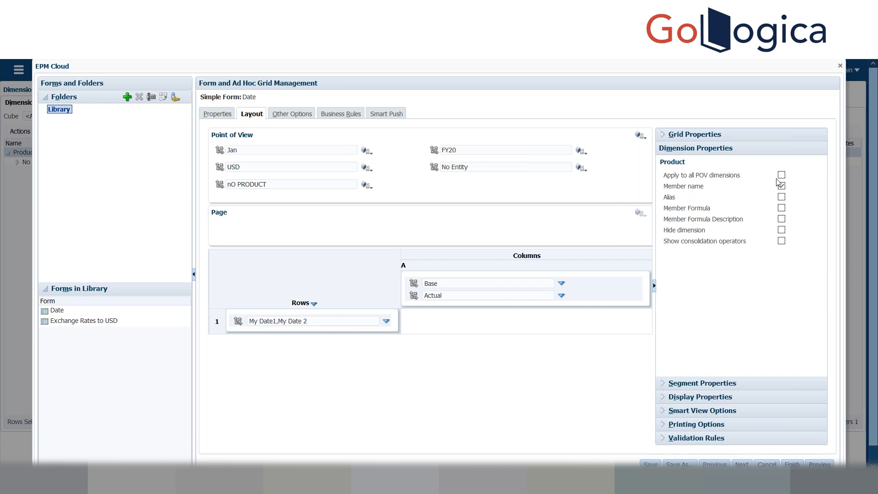
- Show the Product dimension by alias instead of member name, and review the form's segment, display and Smart View options
{"action": "left_click", "coordinate": [780, 198]}
{"action": "left_click", "coordinate": [781, 186]}
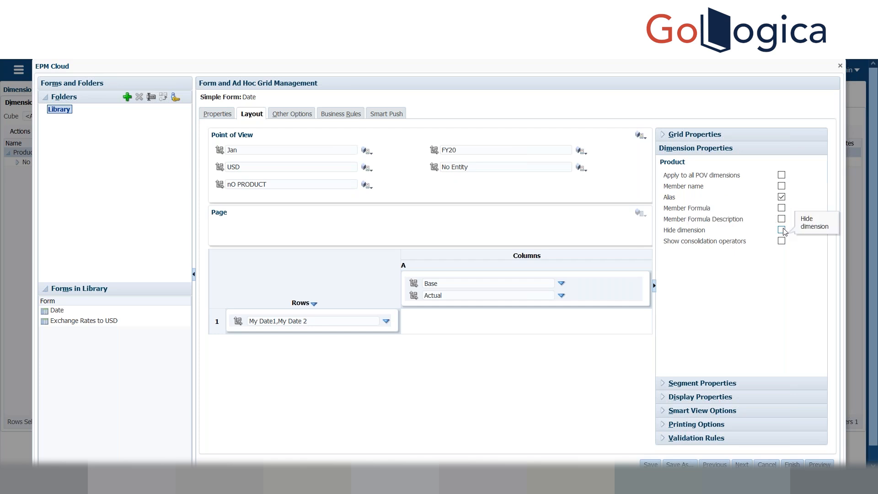
{"action": "left_click", "coordinate": [683, 384]}
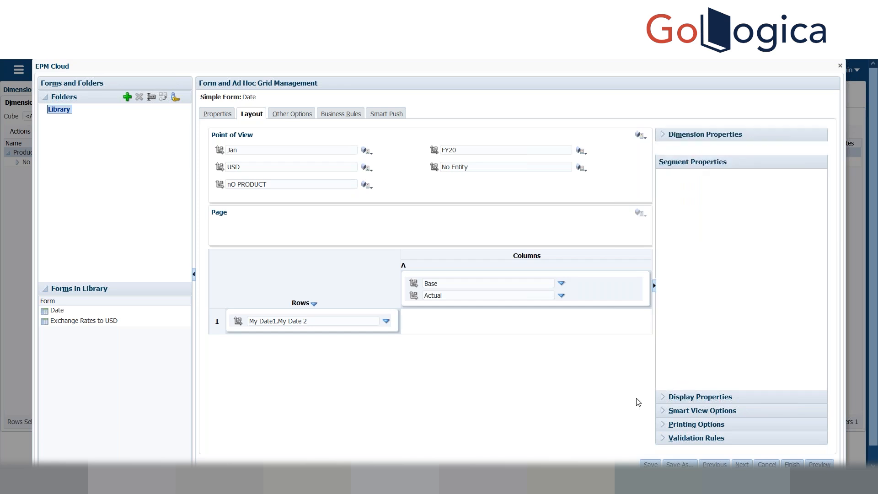
{"action": "left_click", "coordinate": [669, 398]}
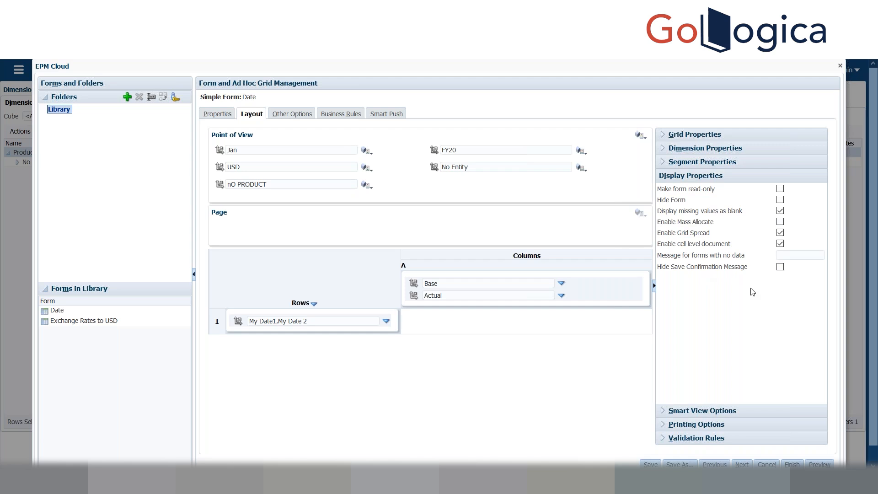
{"action": "left_click", "coordinate": [682, 414]}
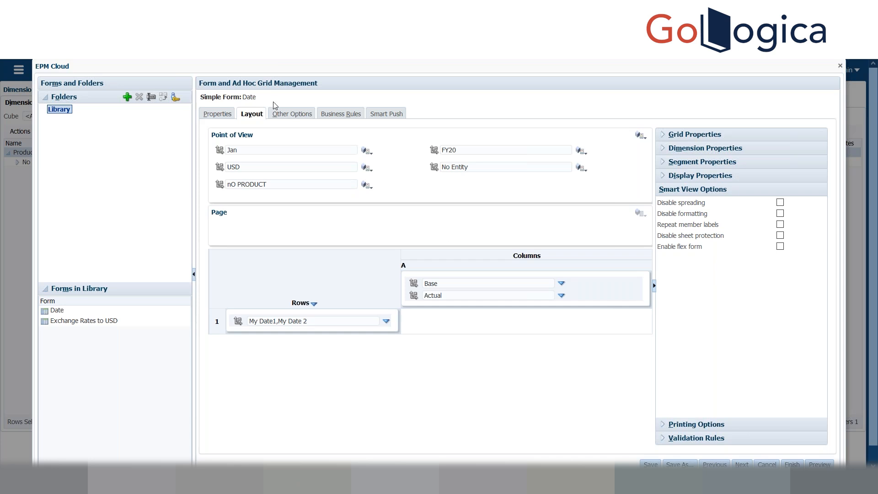
- Set the Date form's maximum precision for currency values to 2
{"action": "left_click", "coordinate": [277, 119]}
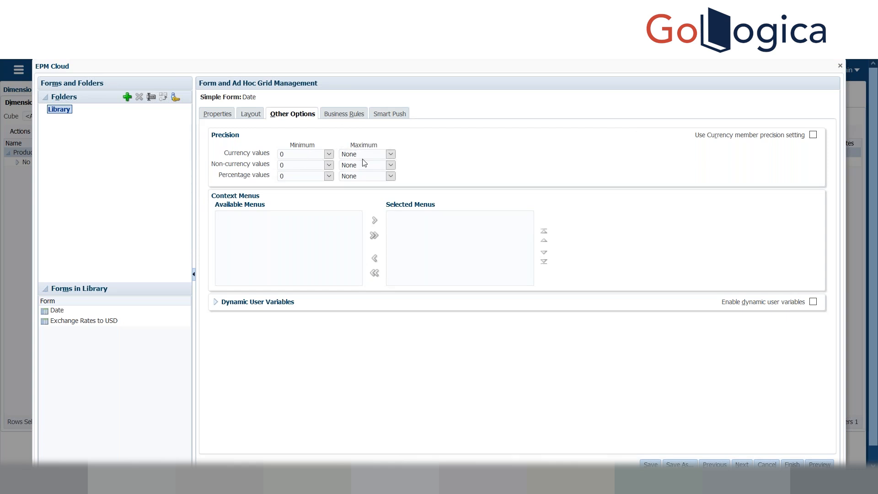
{"action": "left_click", "coordinate": [286, 157]}
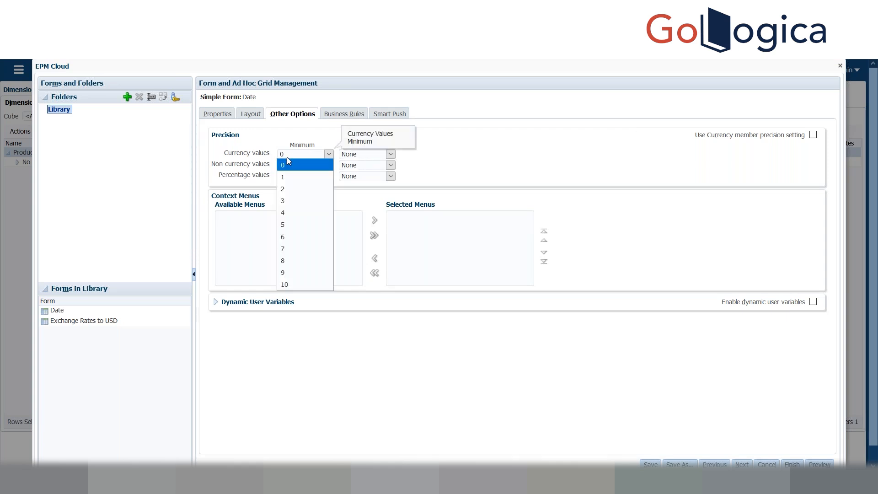
{"action": "left_click", "coordinate": [286, 157]}
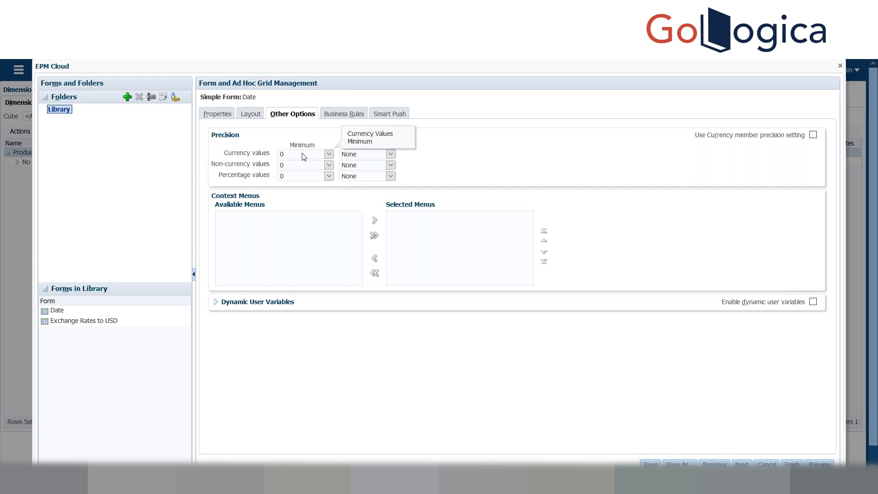
{"action": "left_click", "coordinate": [302, 155]}
{"action": "left_click", "coordinate": [302, 155]}
{"action": "left_click", "coordinate": [350, 158]}
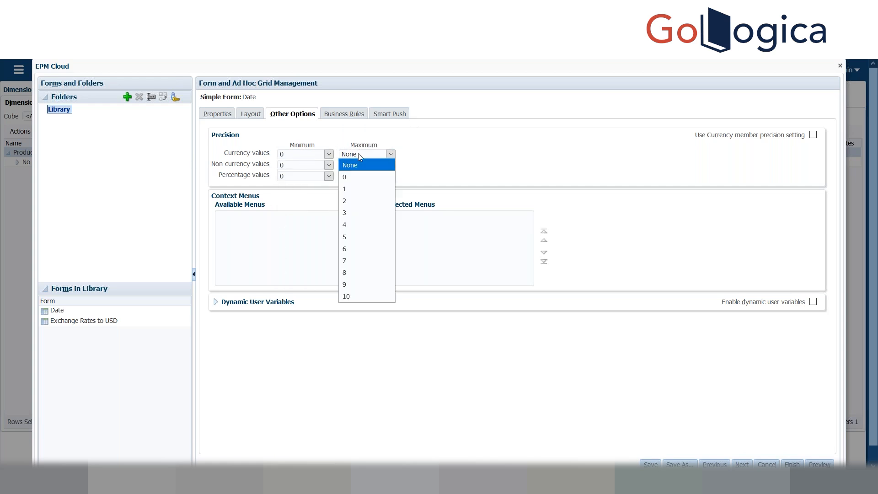
{"action": "left_click", "coordinate": [347, 201]}
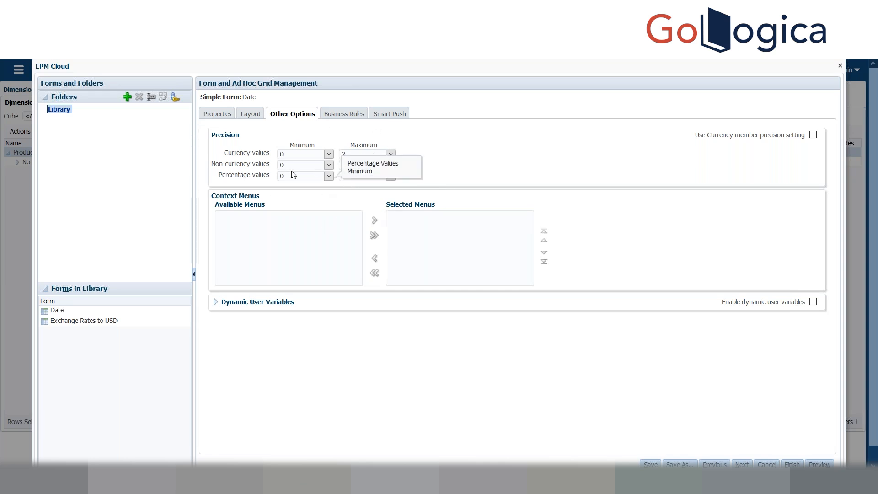
- Set the <Calculate Currencies> business rule of the Date form to run after save
{"action": "left_click", "coordinate": [337, 120]}
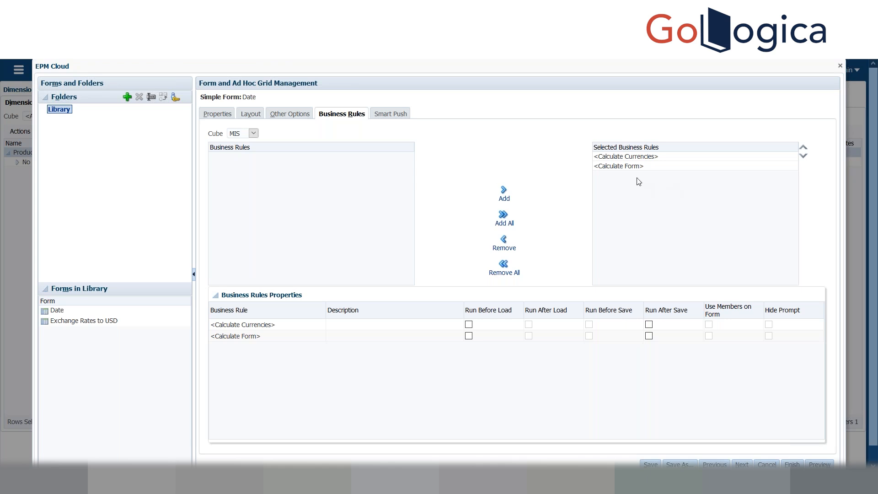
{"action": "left_click", "coordinate": [626, 166]}
{"action": "left_click", "coordinate": [649, 325]}
- Finish editing the Date form and close the form management window
{"action": "left_click", "coordinate": [88, 52]}
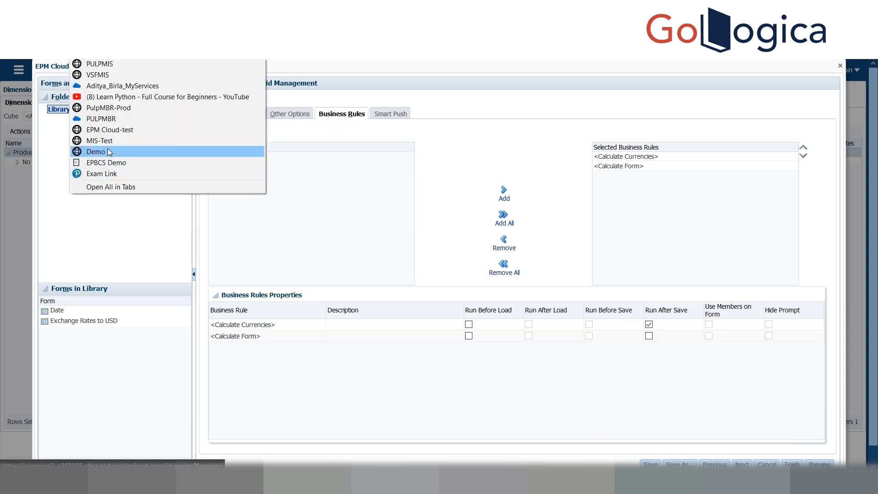
{"action": "left_click_drag", "start_coordinate": [108, 149], "coordinate": [344, 171]}
{"action": "left_click", "coordinate": [508, 233]}
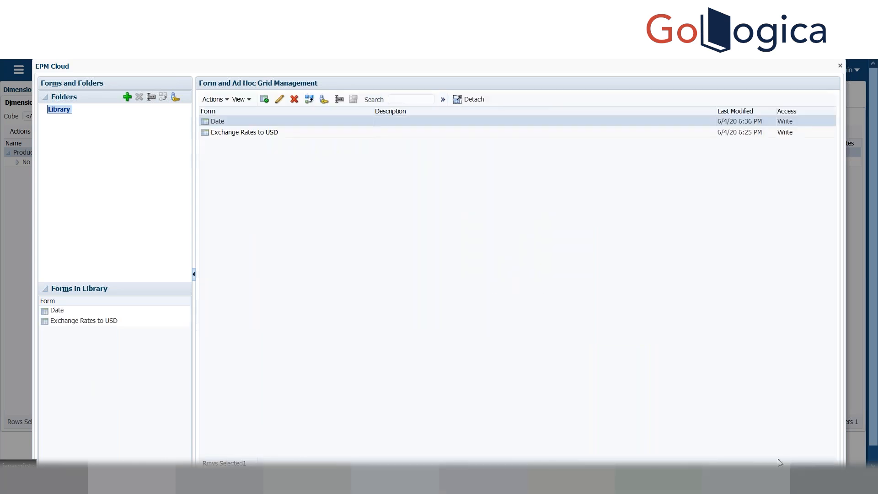
{"action": "left_click", "coordinate": [840, 66]}
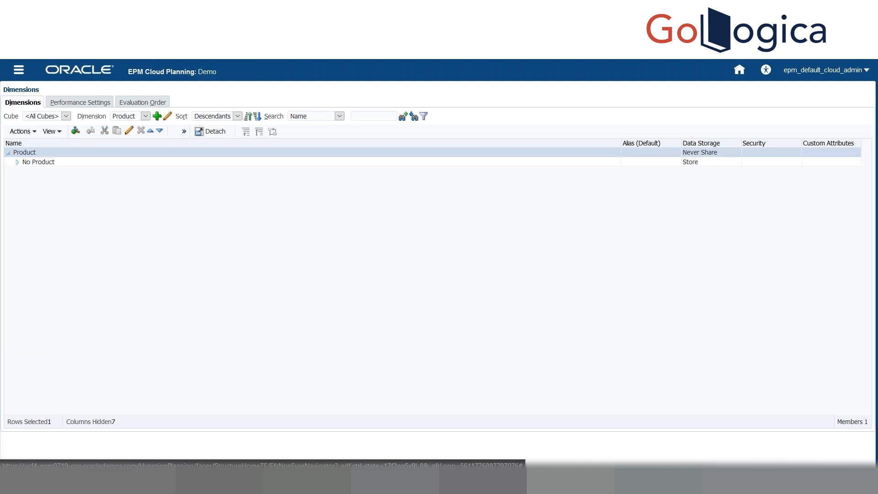
- Open the bookmarked Demo site in a new browser tab and sign in with the saved user name and password
{"action": "left_click", "coordinate": [19, 72]}
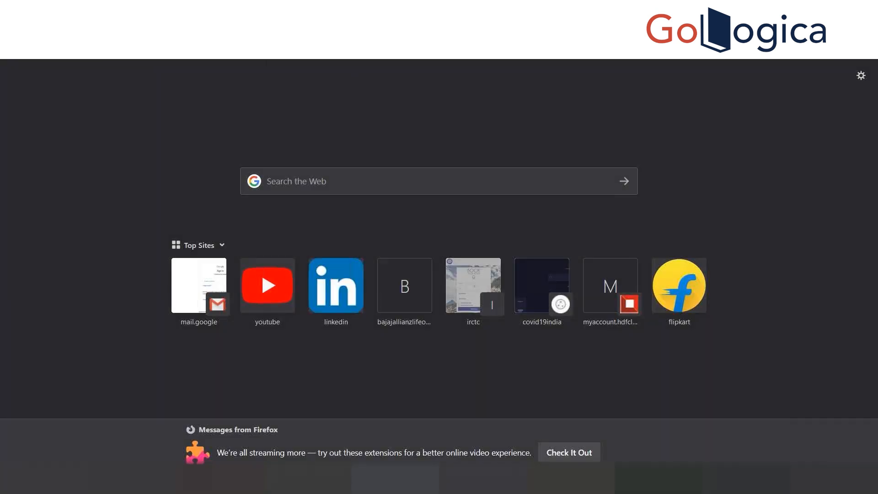
{"action": "left_click", "coordinate": [87, 52]}
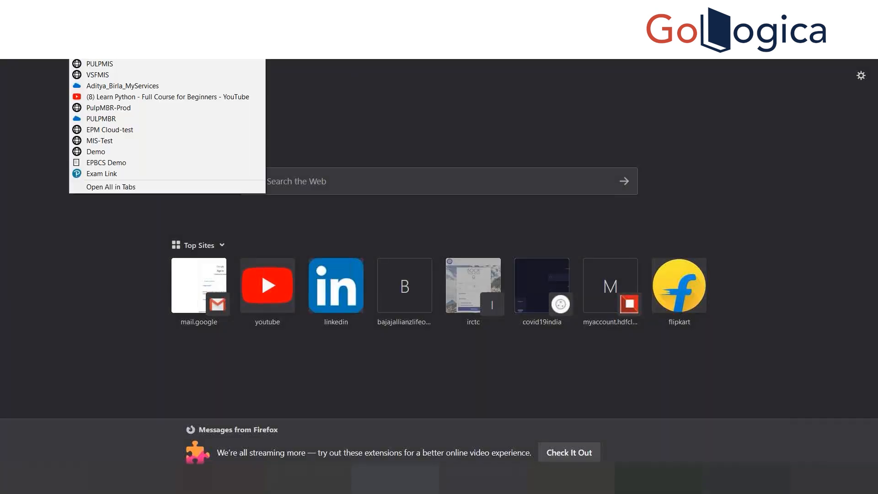
{"action": "left_click", "coordinate": [102, 153]}
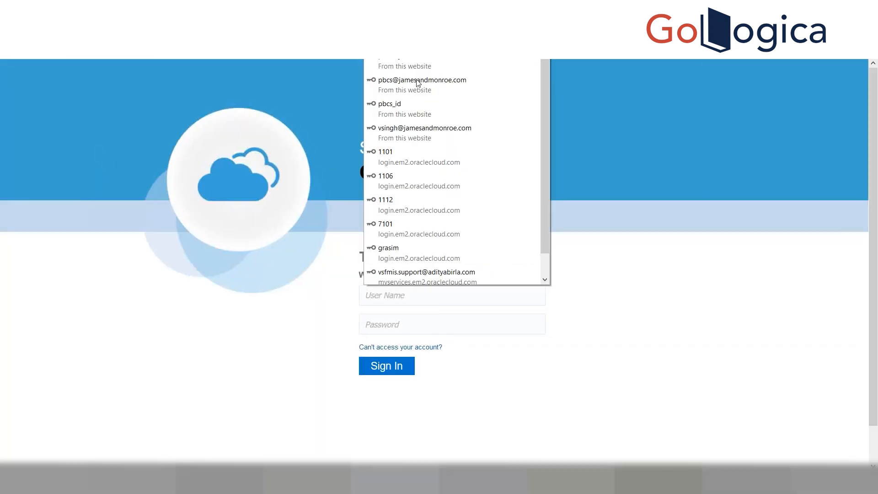
{"action": "left_click", "coordinate": [418, 82]}
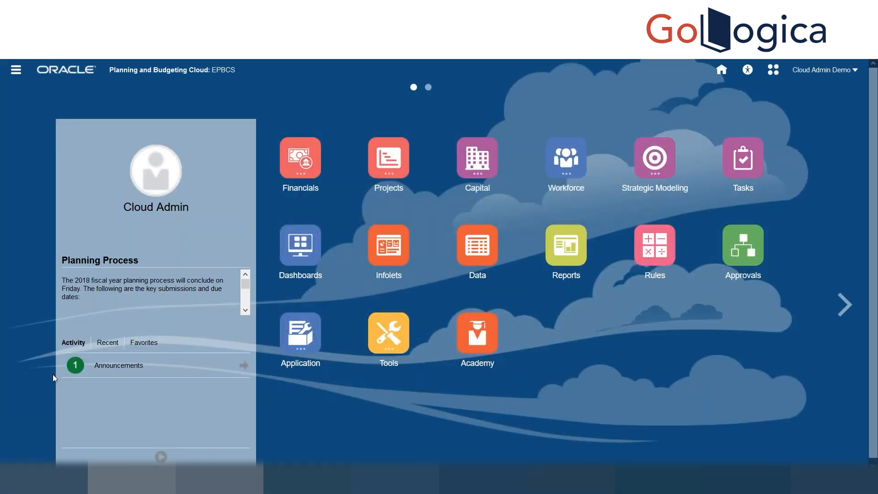
- Open form management in the EPBCS application and list the forms in the Production folder under Library > Demo
{"action": "left_click", "coordinate": [17, 73]}
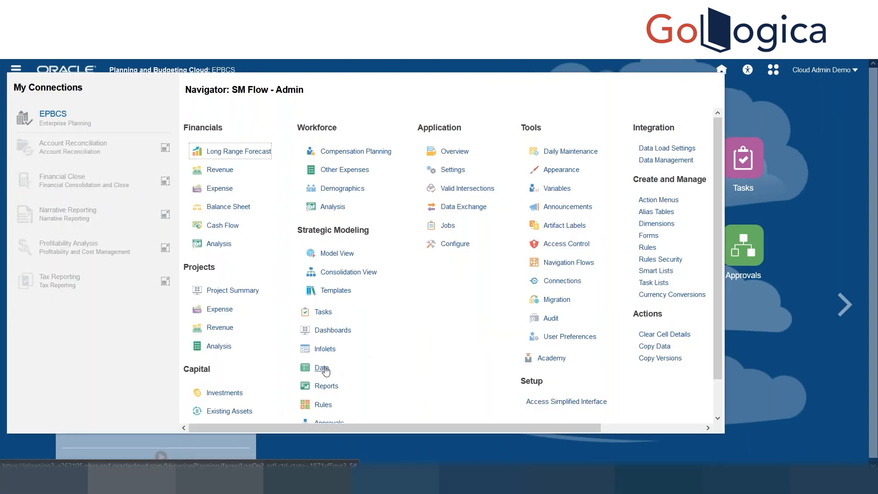
{"action": "left_click", "coordinate": [656, 235]}
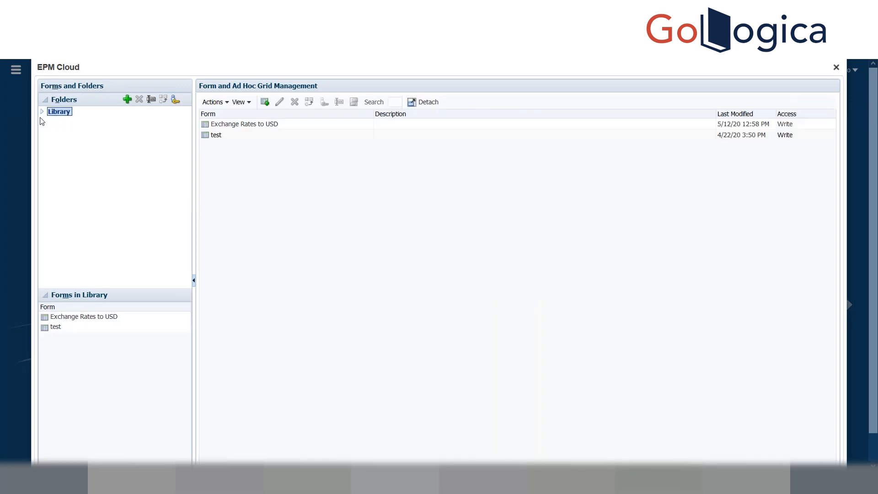
{"action": "left_click", "coordinate": [42, 112]}
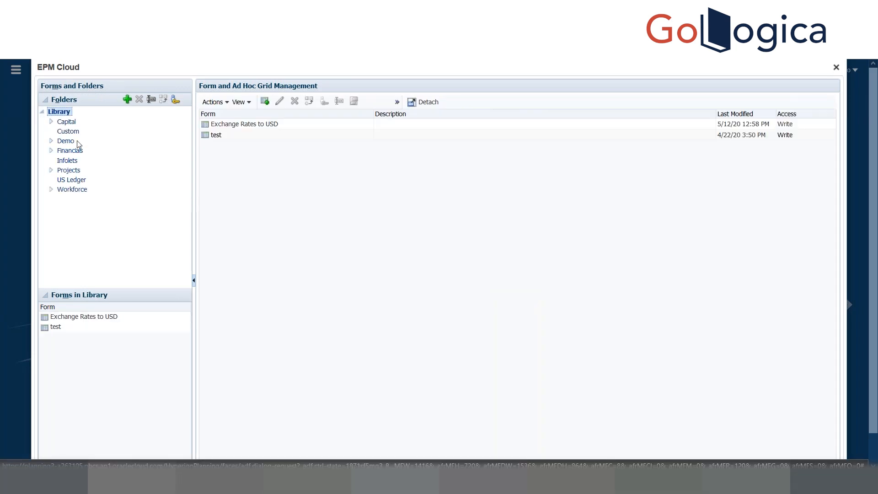
{"action": "left_click", "coordinate": [67, 141]}
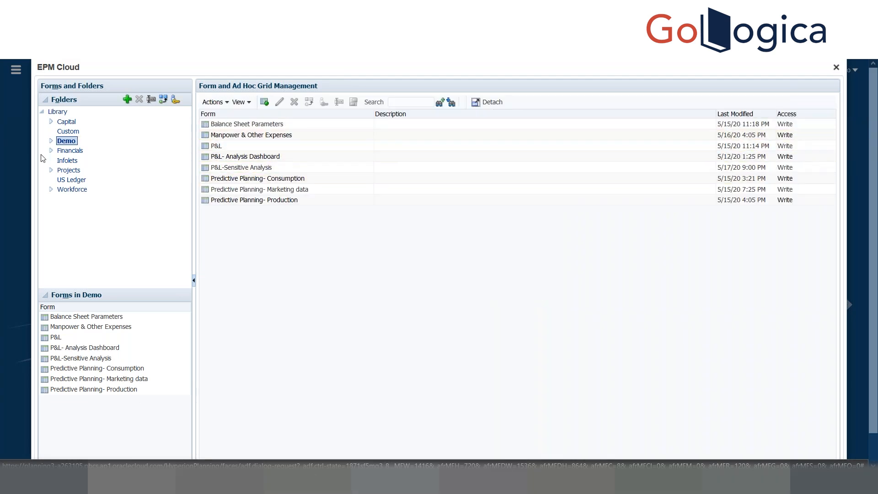
{"action": "left_click", "coordinate": [52, 141]}
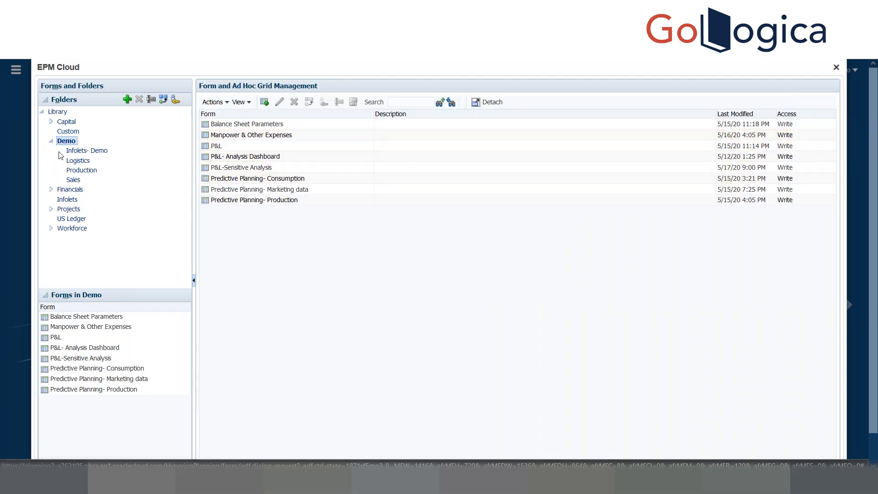
{"action": "left_click", "coordinate": [88, 170]}
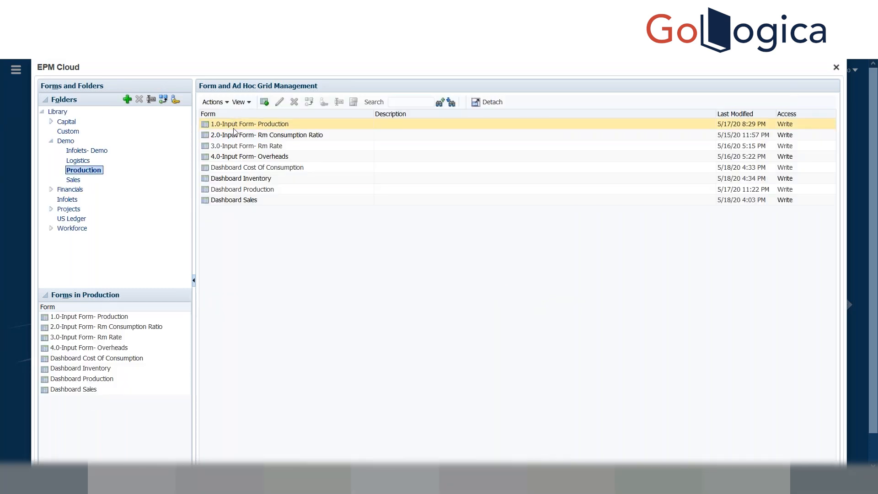
- Open 1.0-Input Form- Production for editing and examine the Point of View dimensions in its layout
{"action": "left_click", "coordinate": [234, 123]}
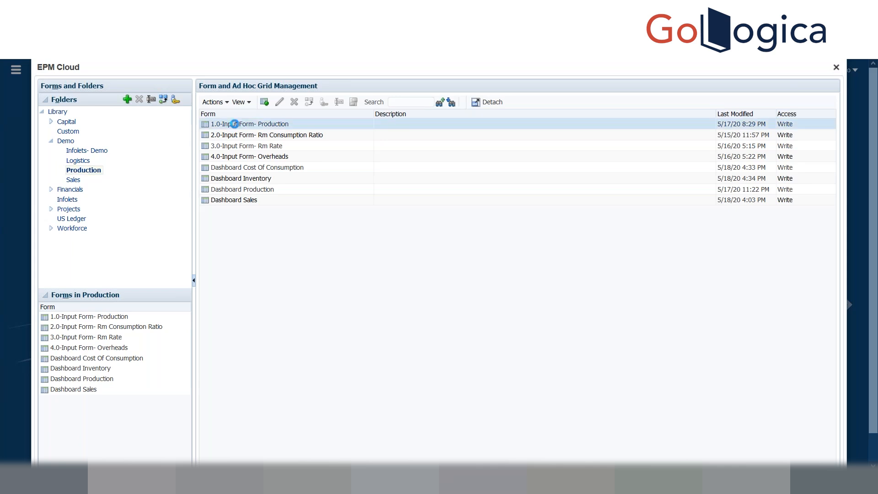
{"action": "left_click", "coordinate": [279, 102]}
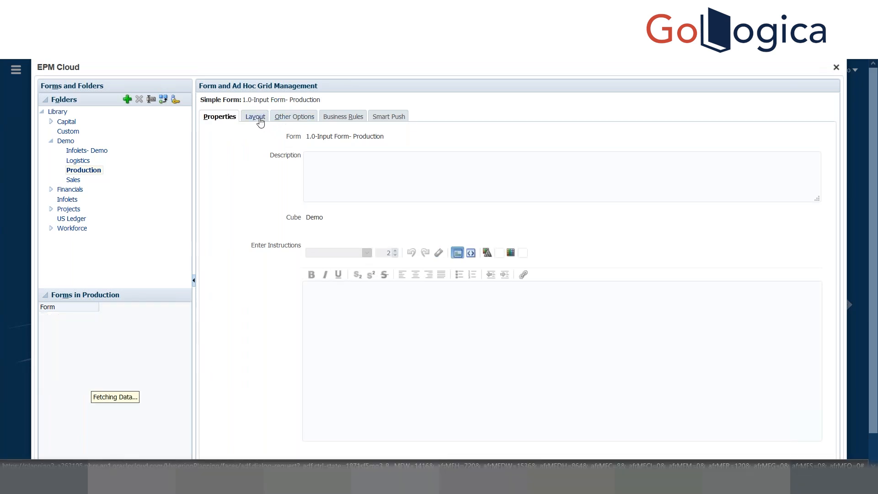
{"action": "left_click", "coordinate": [256, 117]}
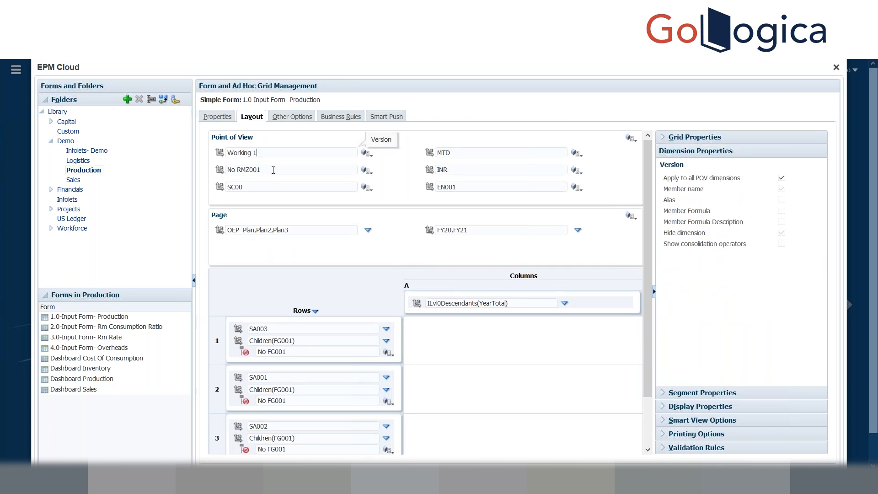
{"action": "left_click", "coordinate": [272, 171]}
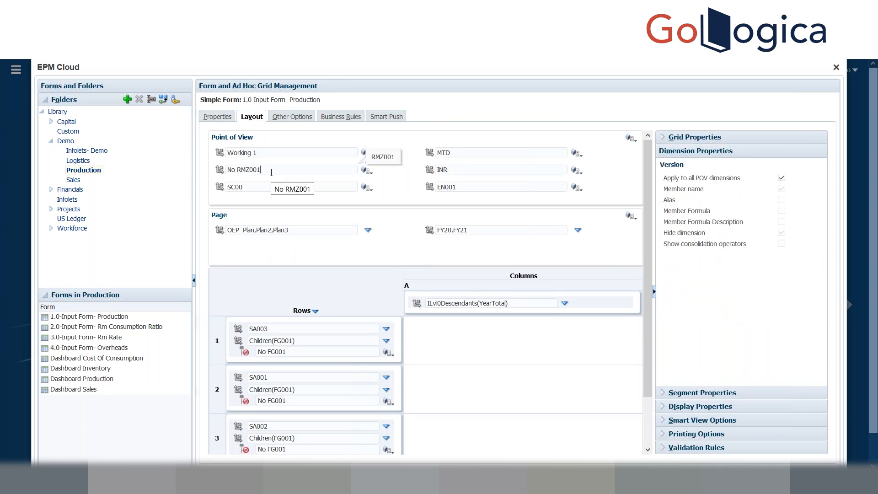
{"action": "left_click", "coordinate": [262, 187]}
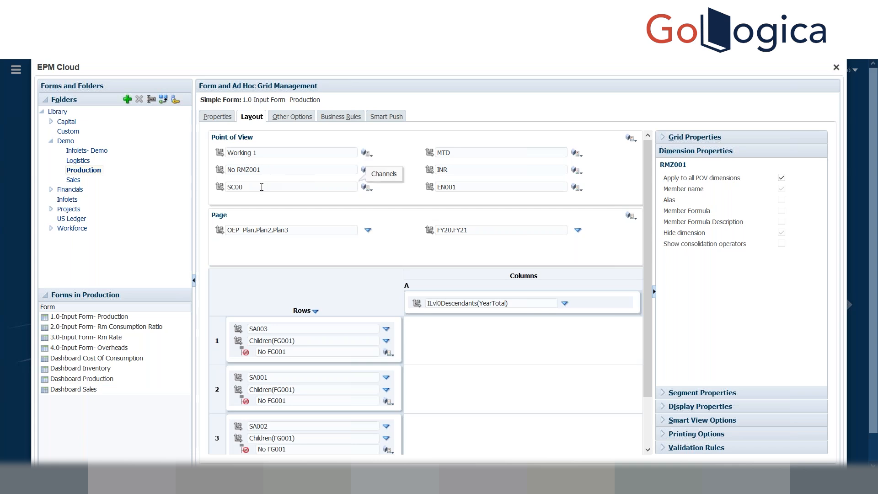
{"action": "left_click", "coordinate": [462, 153]}
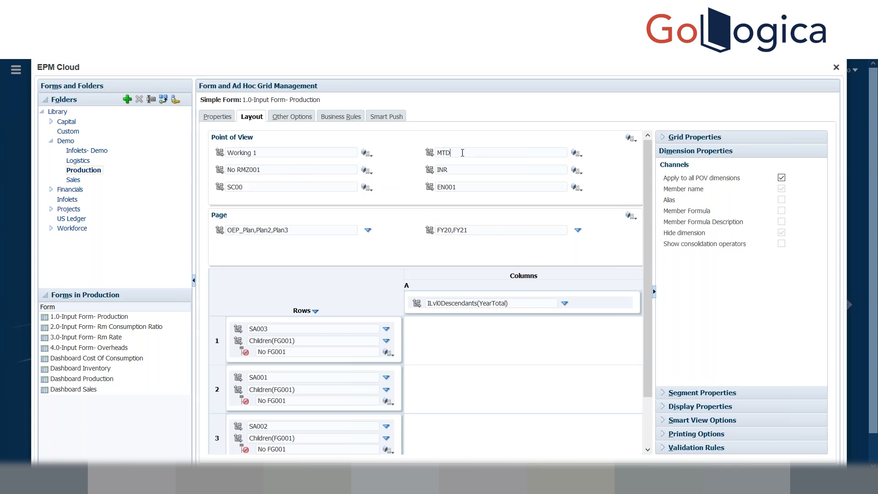
{"action": "left_click", "coordinate": [455, 169]}
{"action": "left_click", "coordinate": [461, 185]}
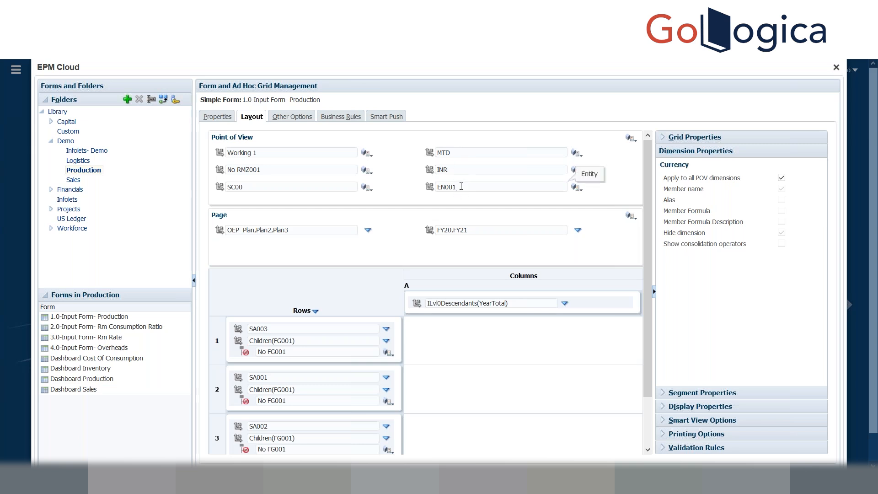
- Examine the Scenario and Years page dimensions, the Account row dimension and the Period column dimension in the form's layout
{"action": "left_click", "coordinate": [309, 234]}
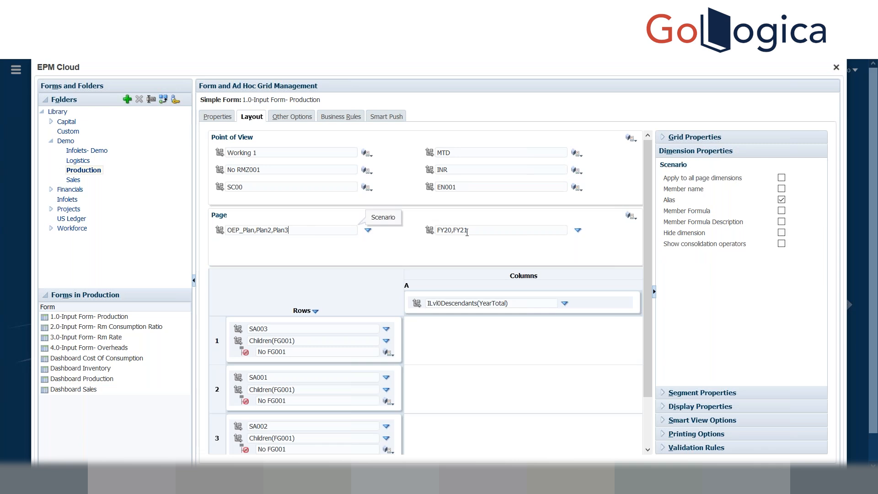
{"action": "left_click", "coordinate": [487, 232]}
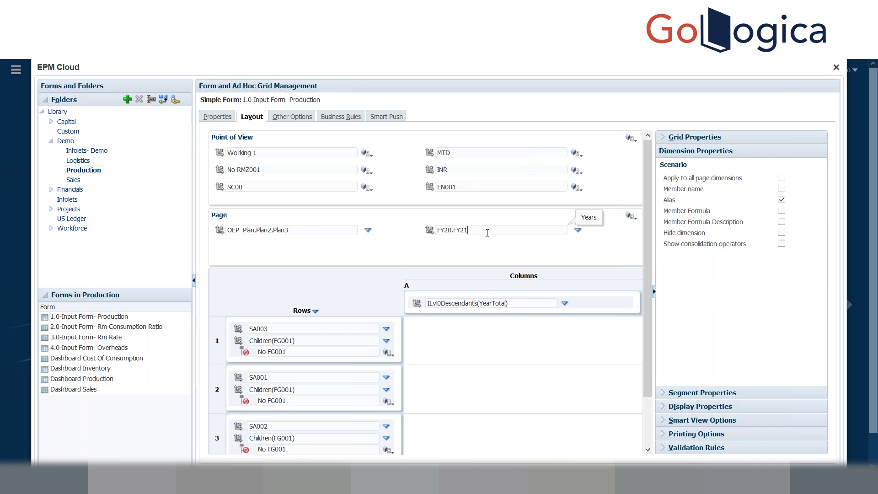
{"action": "left_click", "coordinate": [271, 329]}
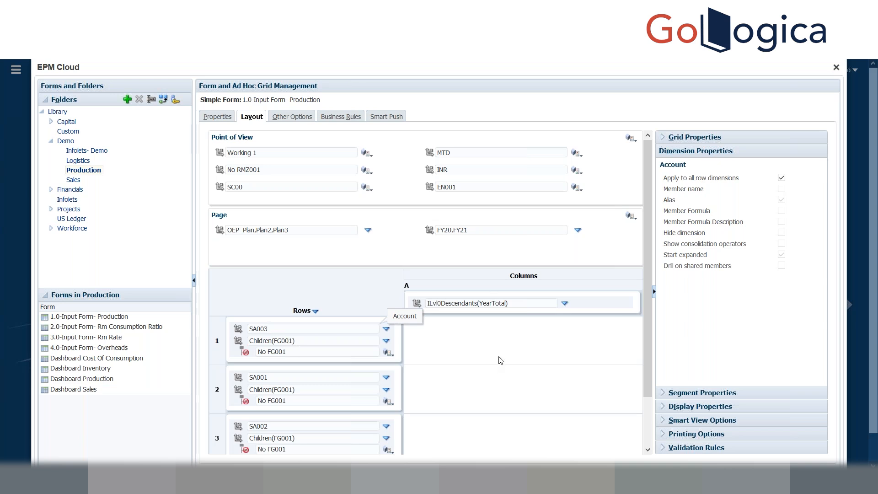
{"action": "left_click", "coordinate": [526, 301]}
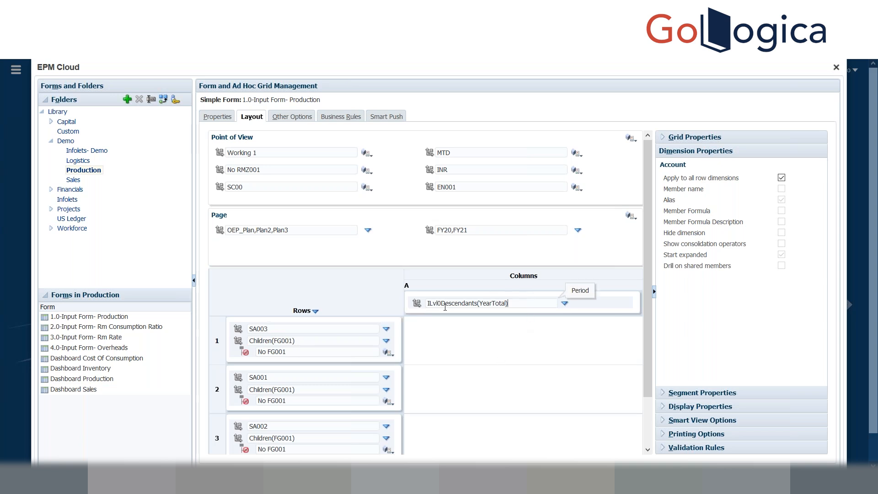
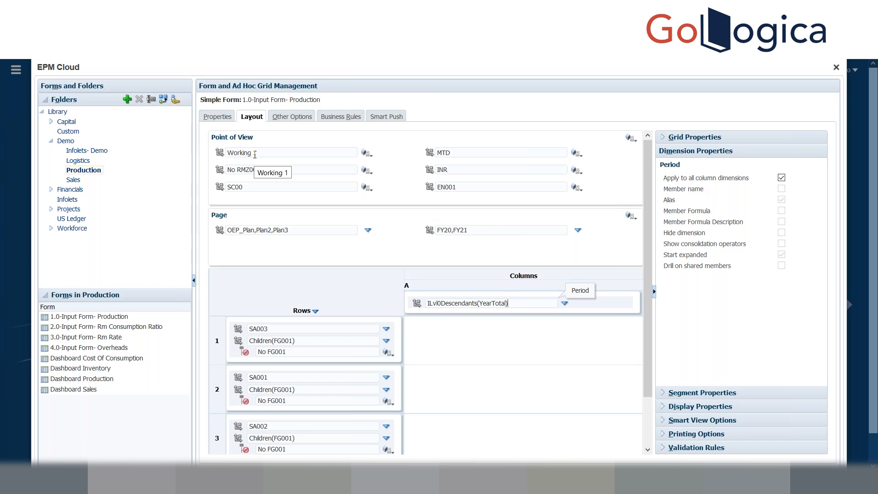
- Review the form's precision options and its attached business rule, Demo - Rule - Calculation of Operational Days
{"action": "left_click", "coordinate": [280, 119]}
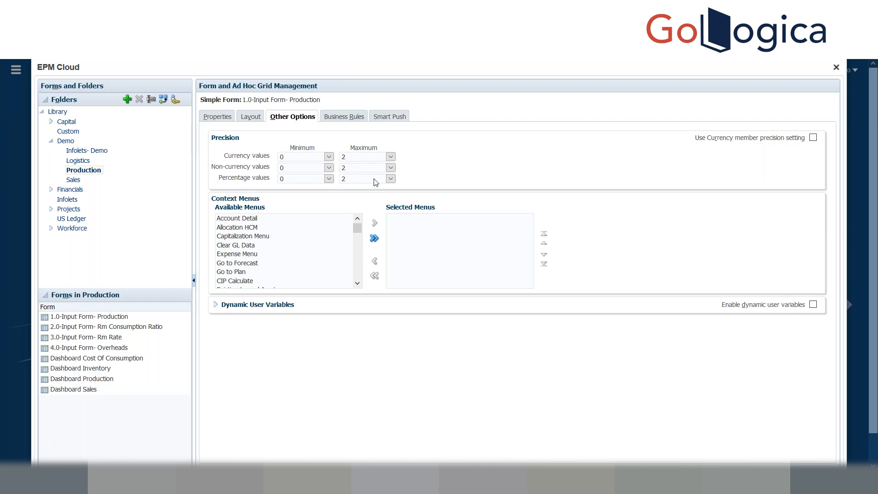
{"action": "left_click", "coordinate": [339, 120]}
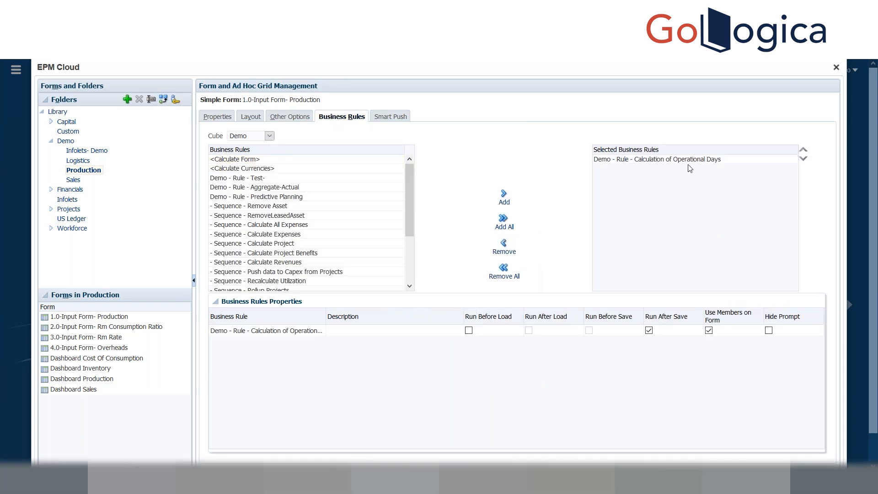
{"action": "left_click", "coordinate": [720, 161]}
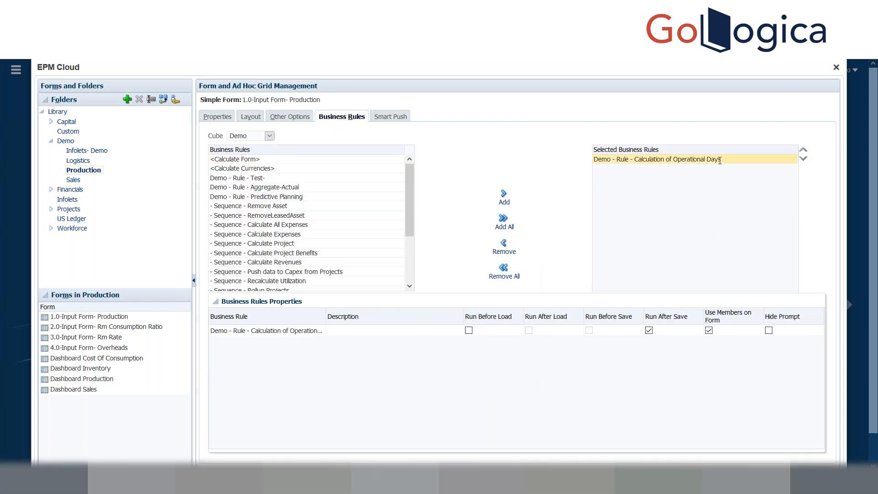
{"action": "left_click", "coordinate": [627, 162]}
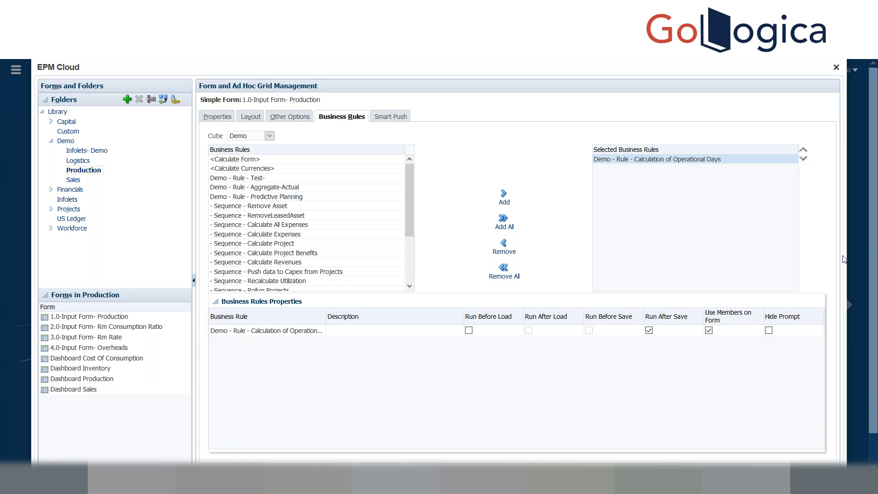
- Finish editing 1.0-Input Form- Production and reopen it from the Production folder's form list
{"action": "scroll", "coordinate": [874, 197], "scroll_direction": "down", "scroll_amount": 2}
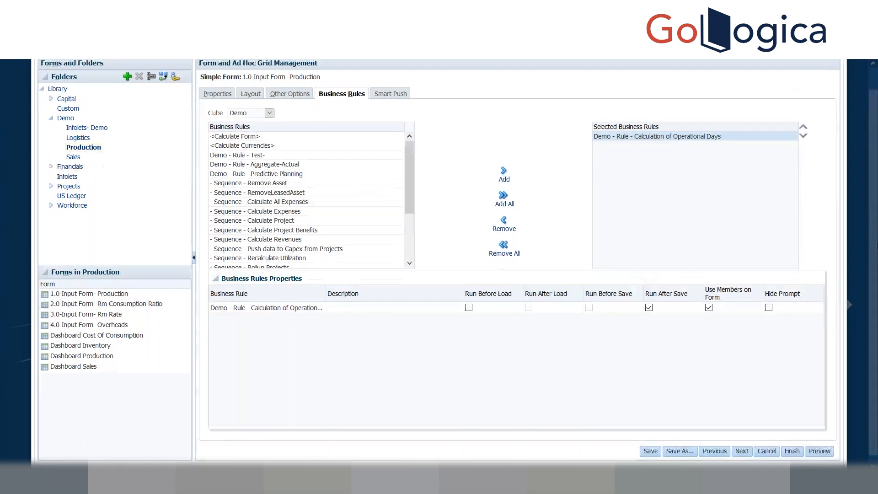
{"action": "left_click", "coordinate": [792, 445]}
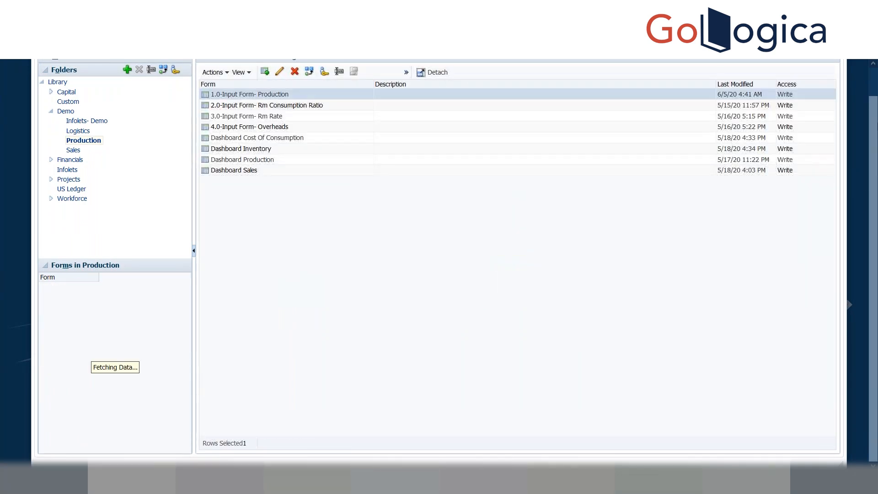
{"action": "left_click_drag", "start_coordinate": [874, 125], "coordinate": [433, 67]}
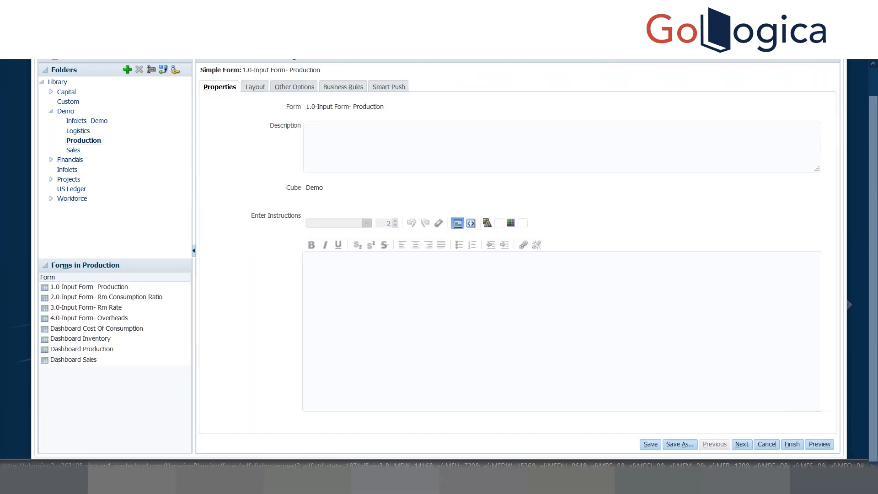
- Check the Years page members in the form's layout and review the business rule settings again
{"action": "left_click", "coordinate": [252, 91]}
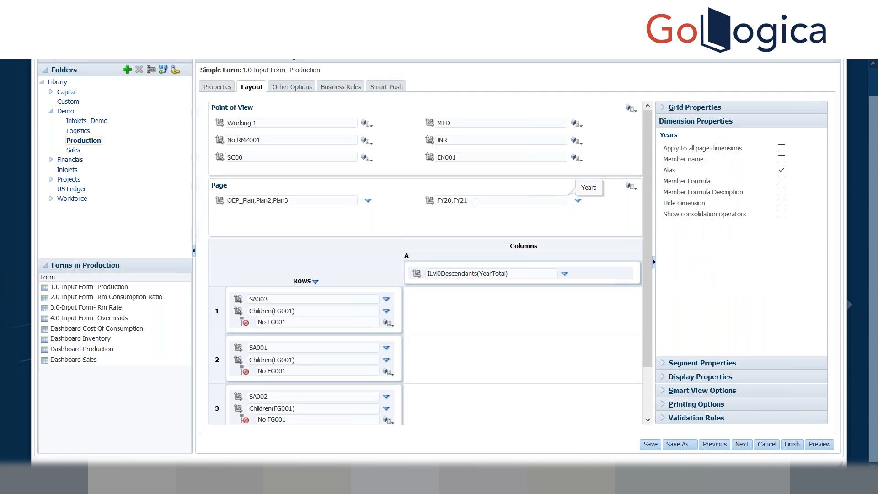
{"action": "left_click", "coordinate": [475, 204]}
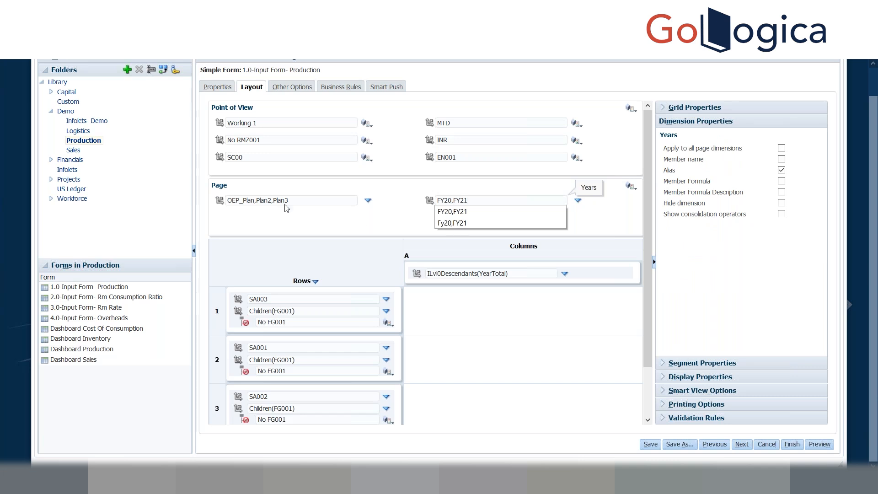
{"action": "left_click", "coordinate": [332, 89]}
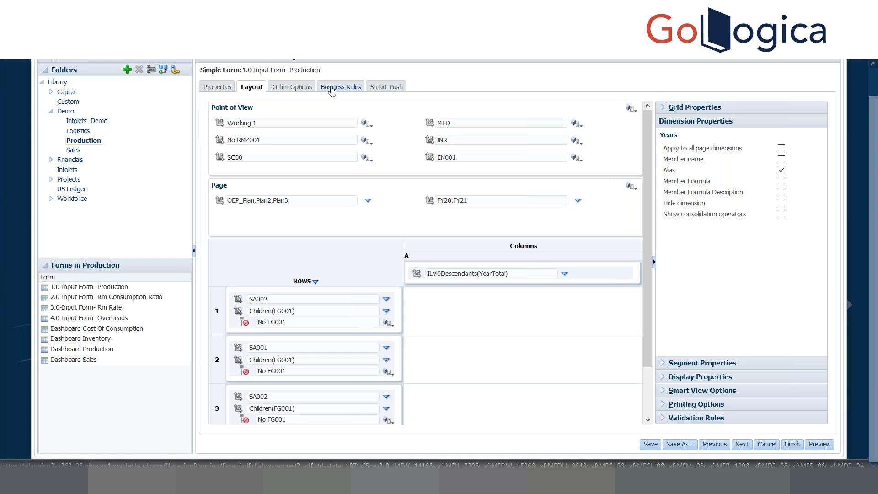
{"action": "left_click", "coordinate": [332, 89]}
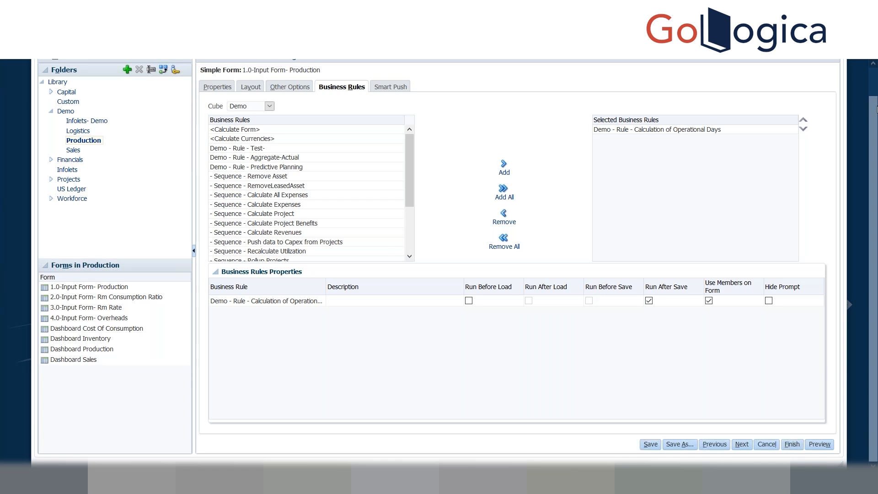
- Close the form management window and return to the EPBCS home page
{"action": "scroll", "coordinate": [871, 88], "scroll_direction": "up", "scroll_amount": 1}
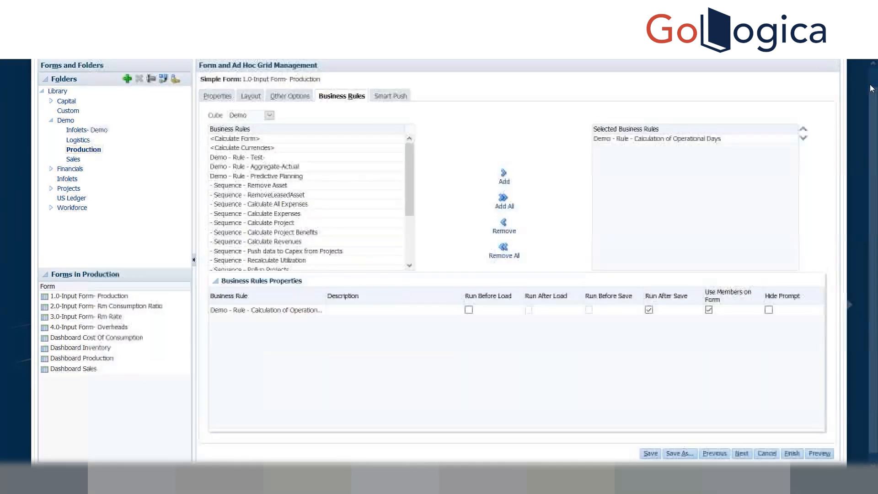
{"action": "left_click_drag", "start_coordinate": [871, 85], "coordinate": [871, 68]}
{"action": "left_click", "coordinate": [835, 68]}
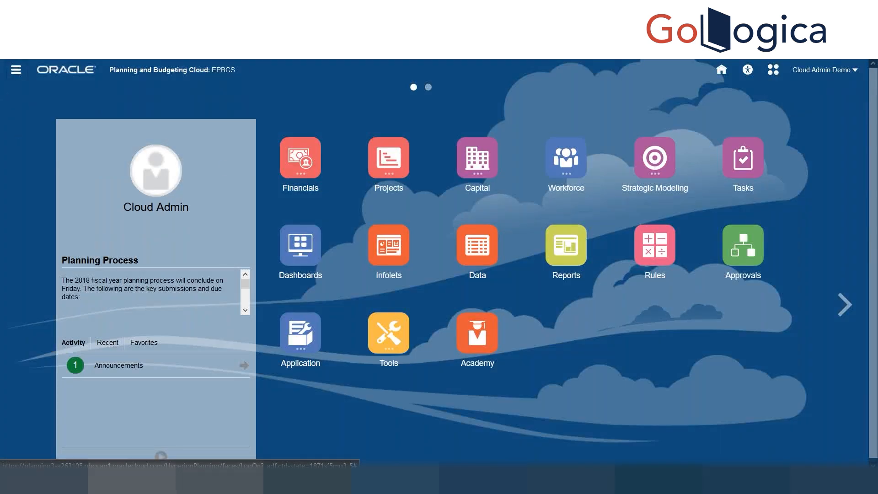
- Go to Data Entry and open 1.0-Input Form- Production from the Library > Demo > Production folder
{"action": "left_click", "coordinate": [16, 70]}
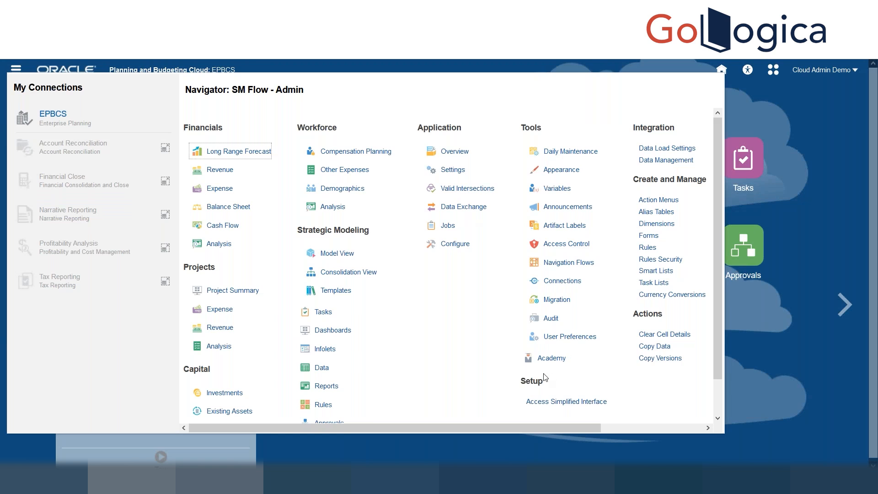
{"action": "left_click", "coordinate": [322, 370]}
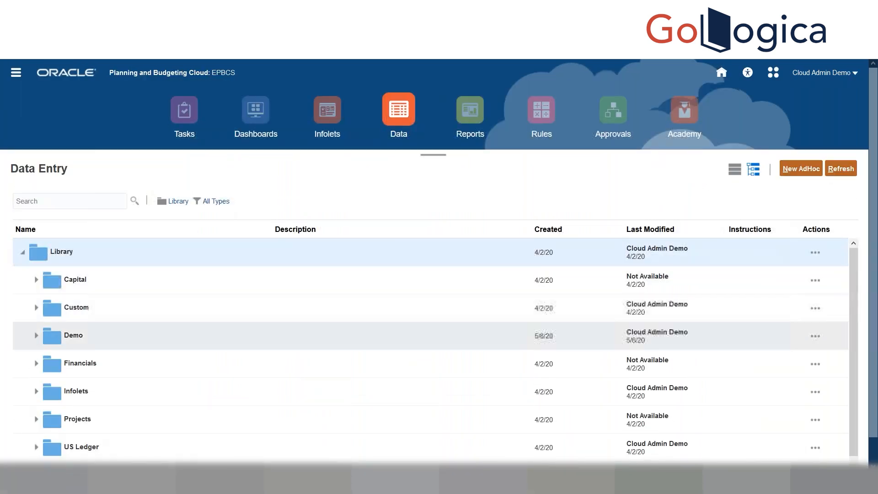
{"action": "left_click", "coordinate": [37, 339]}
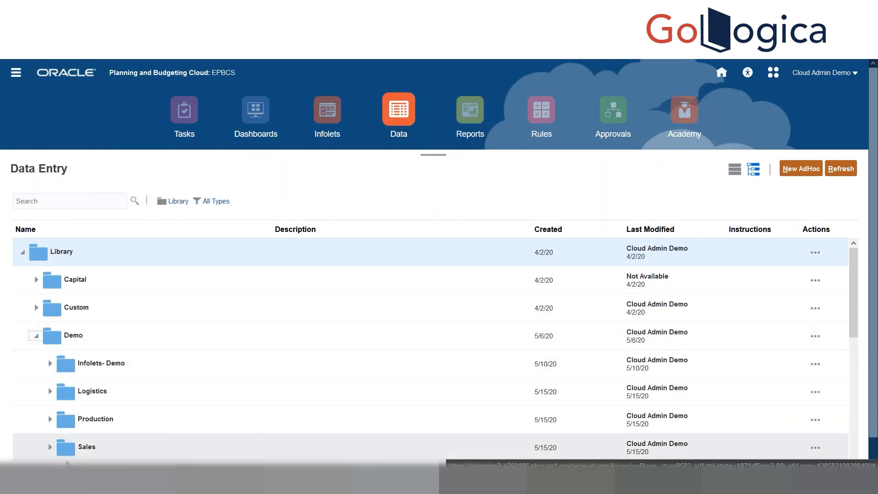
{"action": "left_click", "coordinate": [50, 419]}
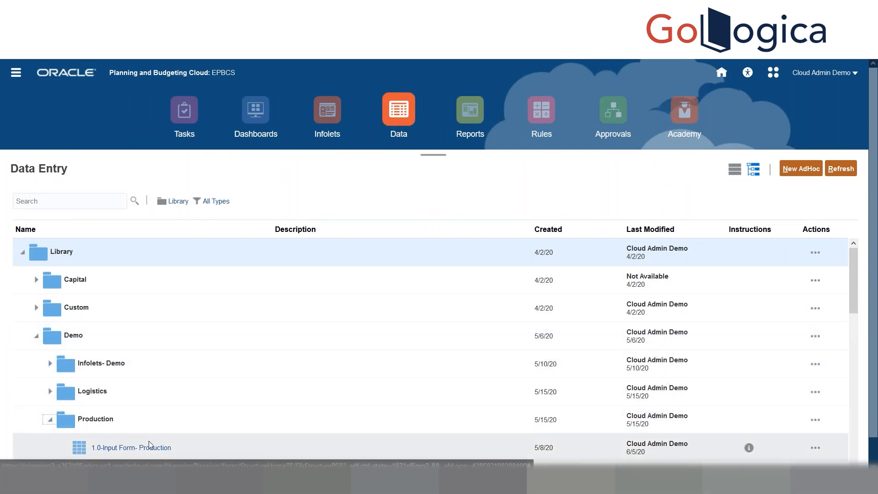
{"action": "left_click", "coordinate": [146, 450]}
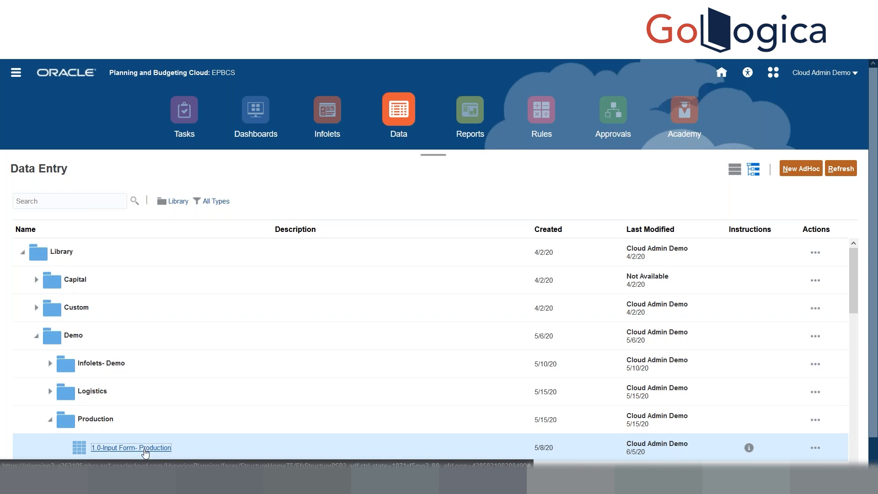
{"action": "left_click", "coordinate": [145, 448]}
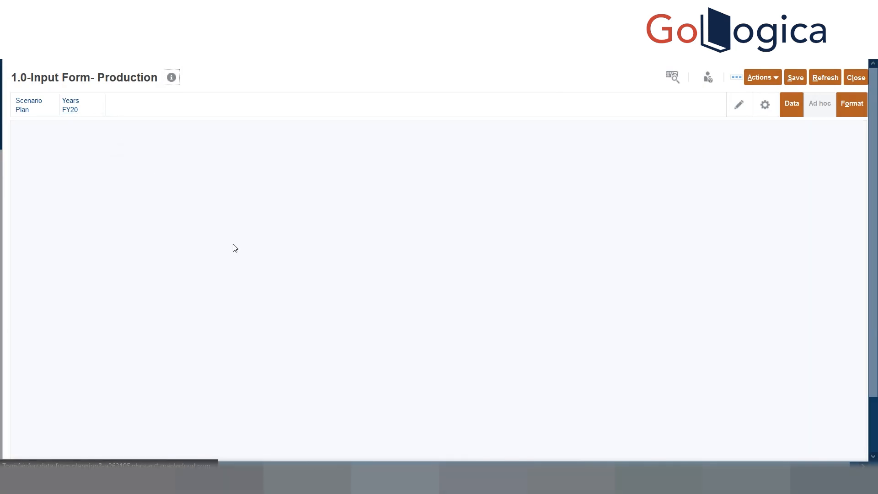
- Try to change the Years member of the production form to FY21 through the member selector
{"action": "left_click", "coordinate": [70, 110]}
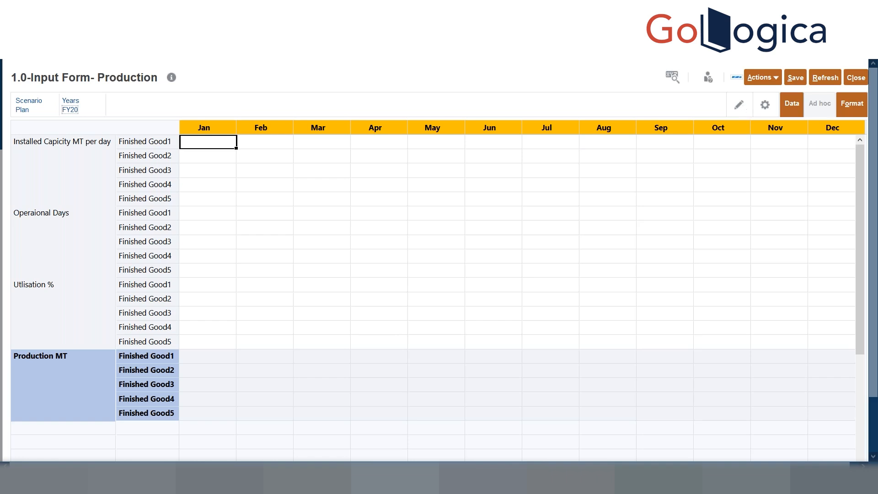
{"action": "left_click", "coordinate": [736, 77]}
{"action": "left_click", "coordinate": [390, 242]}
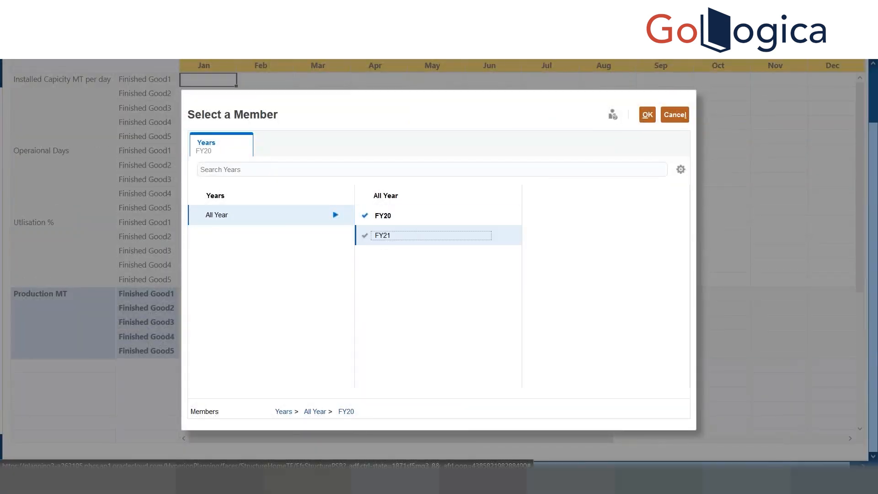
{"action": "left_click", "coordinate": [365, 235]}
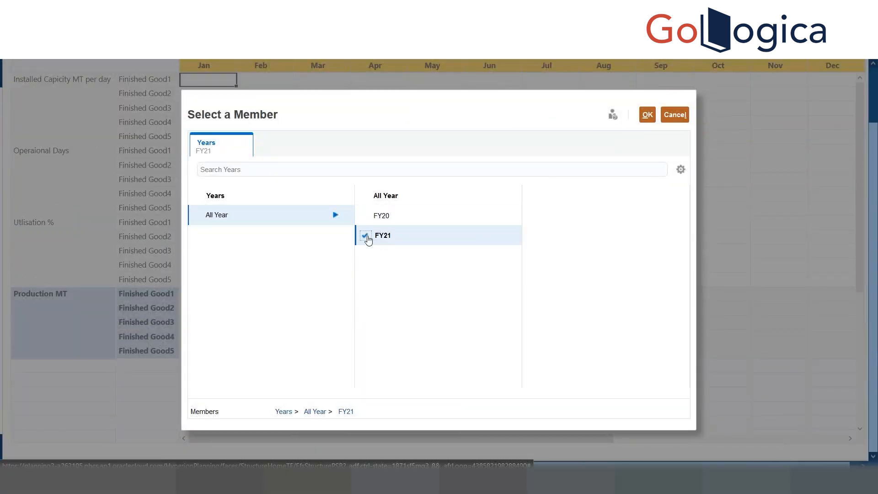
{"action": "left_click", "coordinate": [648, 111]}
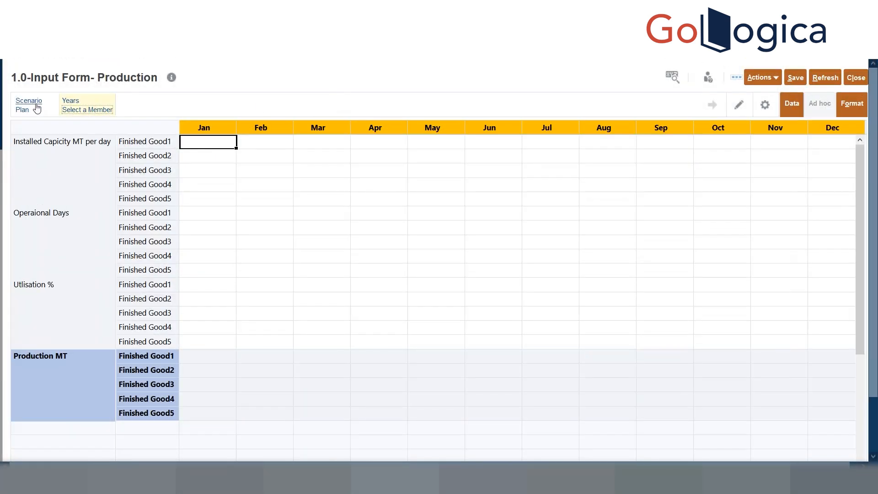
- Select FY21 under All Year as the form's Years member and load the data for Scenario Plan
{"action": "left_click", "coordinate": [93, 110]}
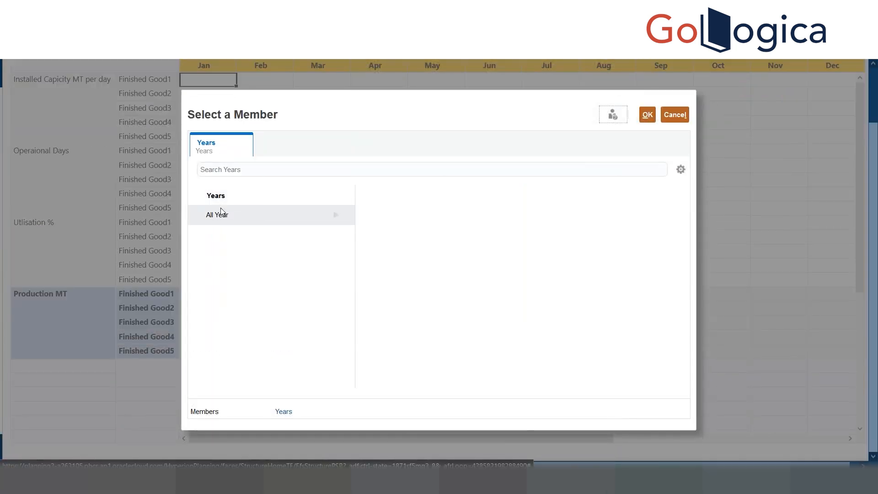
{"action": "left_click", "coordinate": [221, 212]}
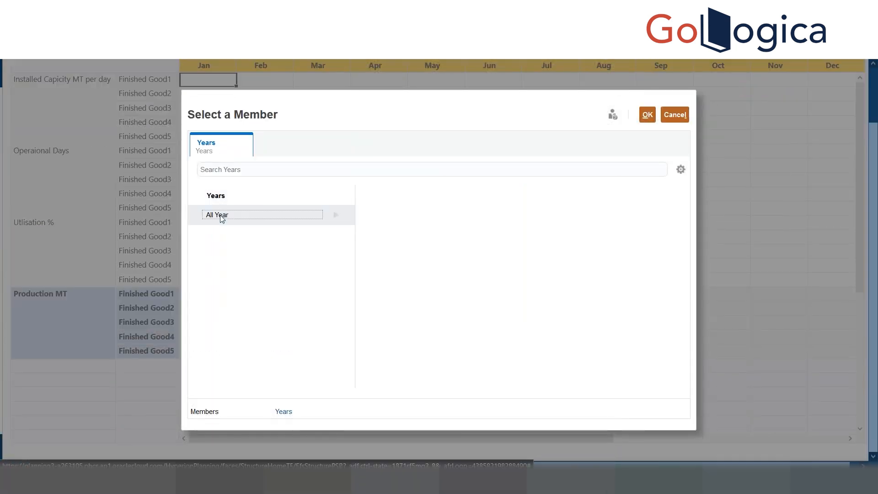
{"action": "left_click", "coordinate": [337, 217]}
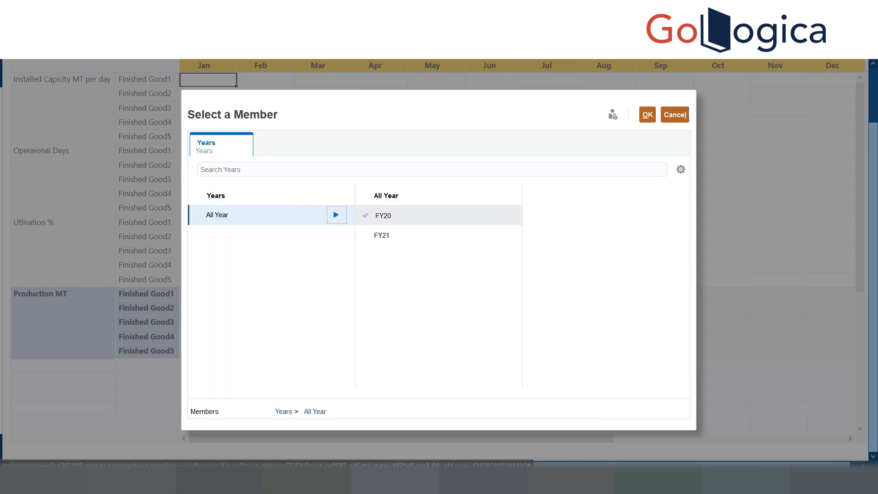
{"action": "left_click", "coordinate": [365, 236]}
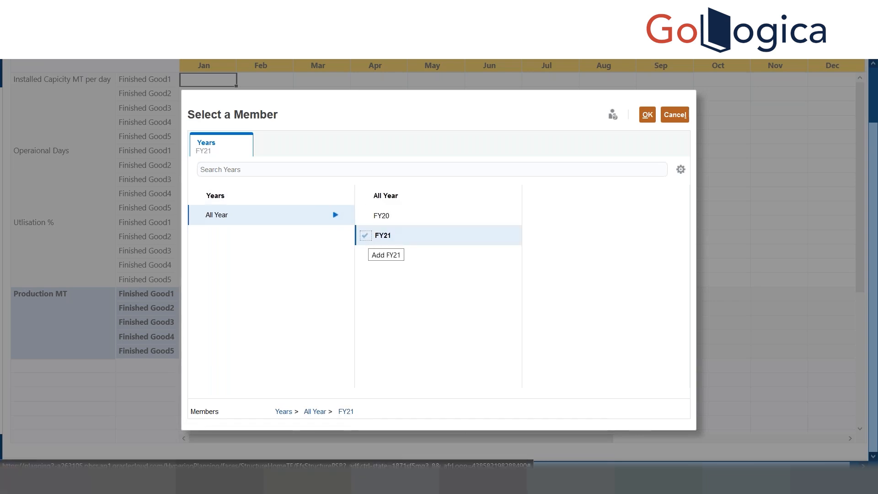
{"action": "left_click", "coordinate": [647, 115]}
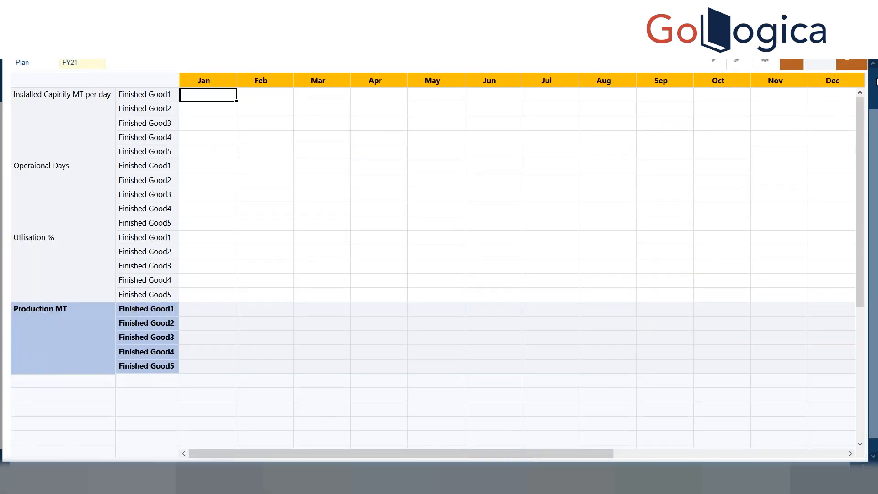
{"action": "scroll", "coordinate": [869, 91], "scroll_direction": "up", "scroll_amount": 1}
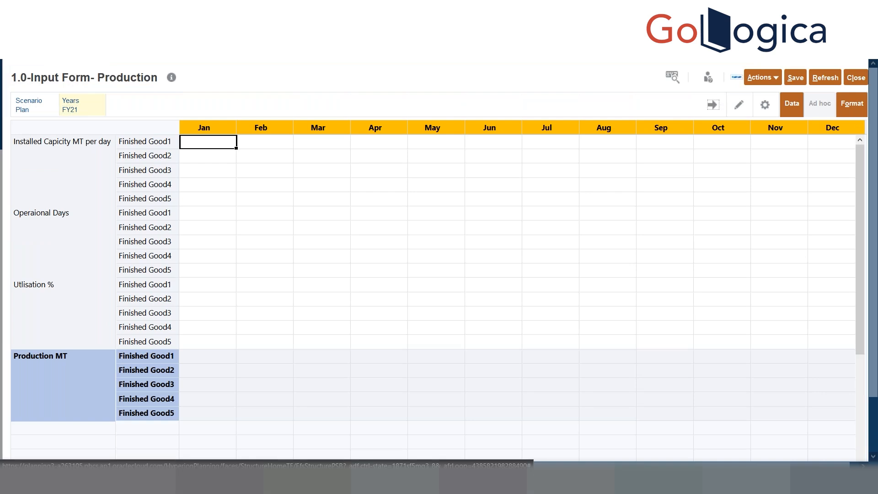
{"action": "left_click", "coordinate": [712, 104]}
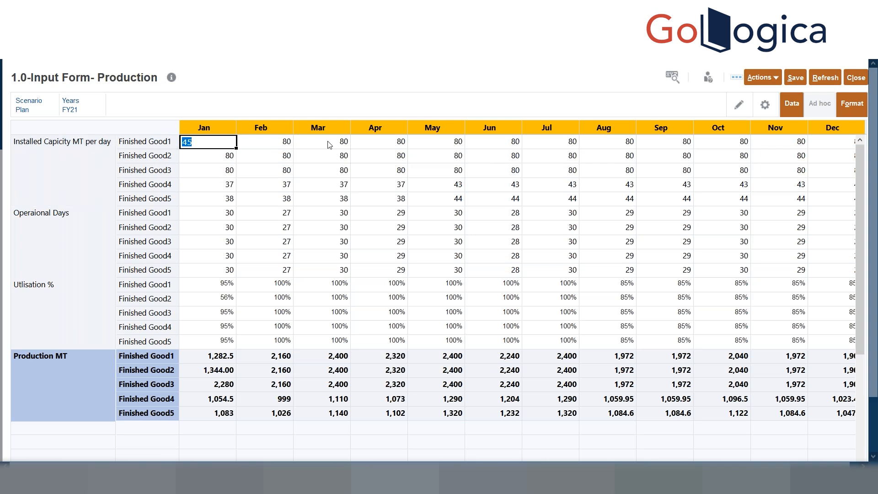
- Set the February Installed Capacity MT per day for Finished Good1 to 40 and save the production form
{"action": "left_click", "coordinate": [273, 141]}
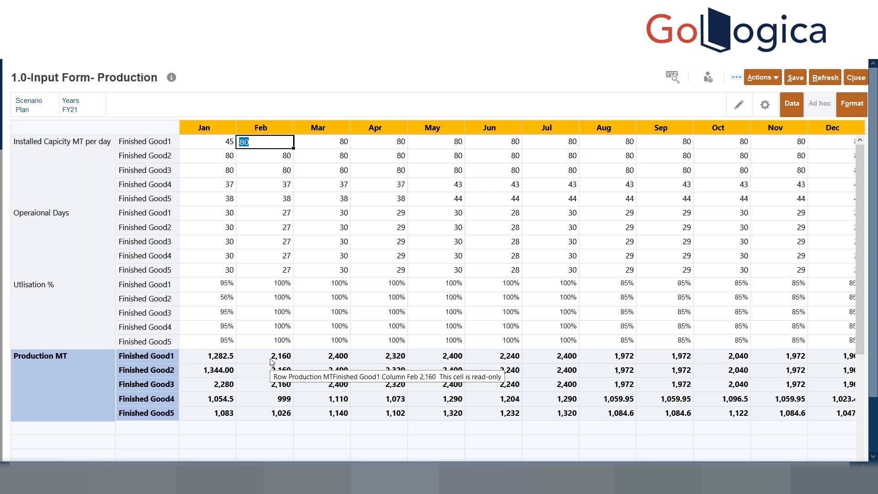
{"action": "type", "text": "4"}
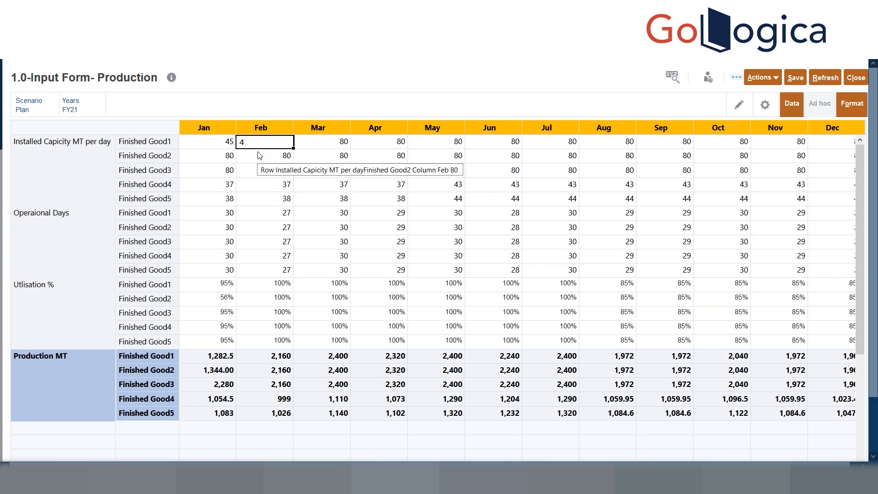
{"action": "type", "text": "0"}
{"action": "key", "text": "Return"}
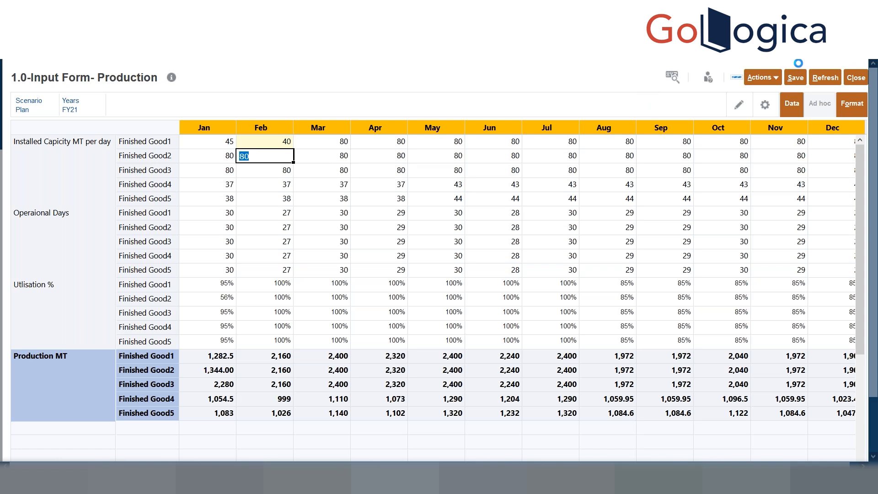
{"action": "left_click", "coordinate": [798, 78]}
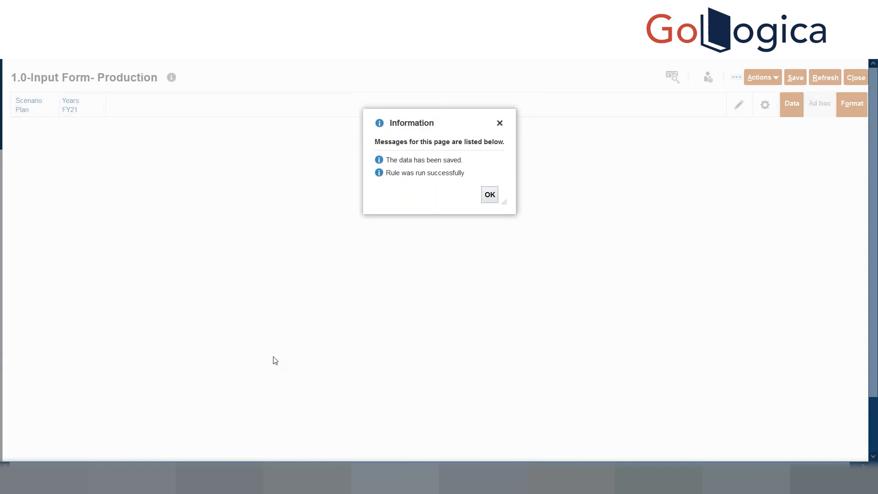
{"action": "left_click", "coordinate": [489, 196]}
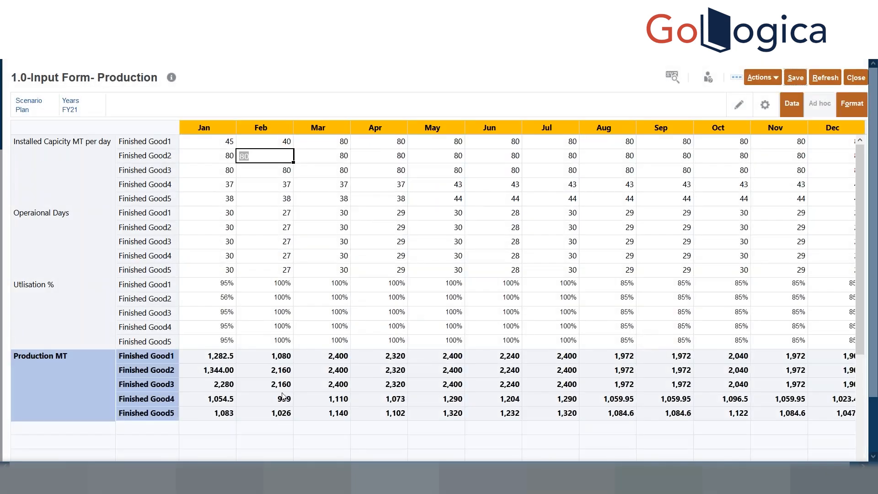
{"action": "left_click", "coordinate": [277, 368]}
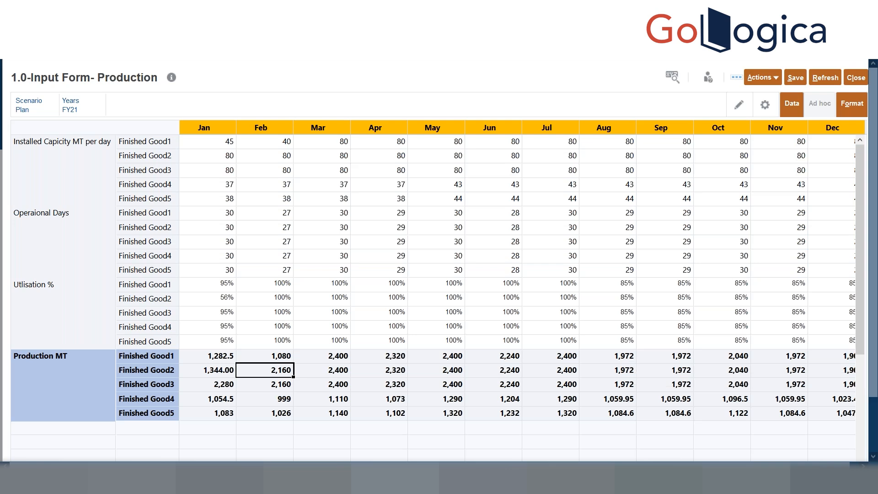
- Close the production form and open P&L-Sensitive Analysis from the Demo folder
{"action": "left_click", "coordinate": [853, 86]}
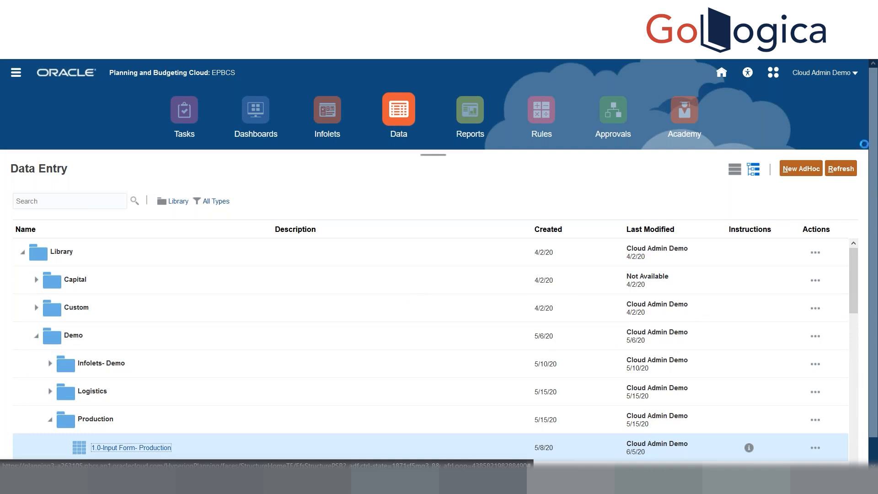
{"action": "left_click_drag", "start_coordinate": [876, 114], "coordinate": [876, 140]}
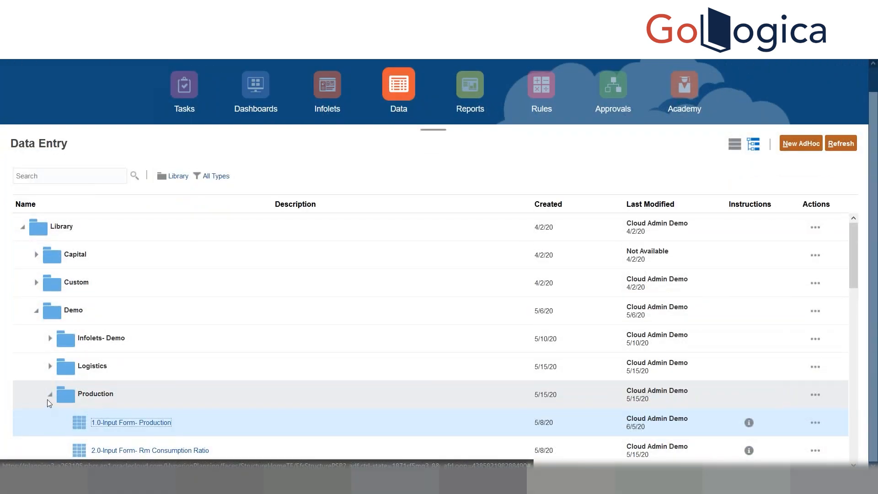
{"action": "left_click", "coordinate": [36, 313]}
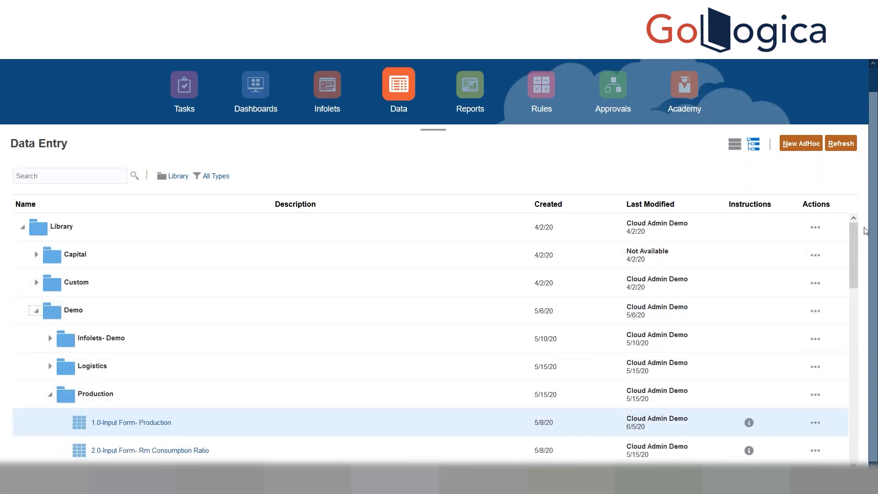
{"action": "left_click_drag", "start_coordinate": [856, 229], "coordinate": [856, 330]}
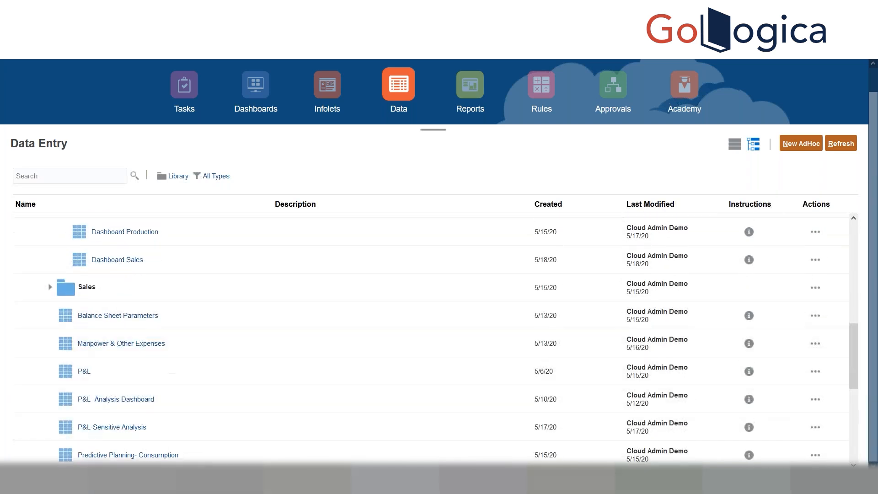
{"action": "left_click", "coordinate": [112, 427]}
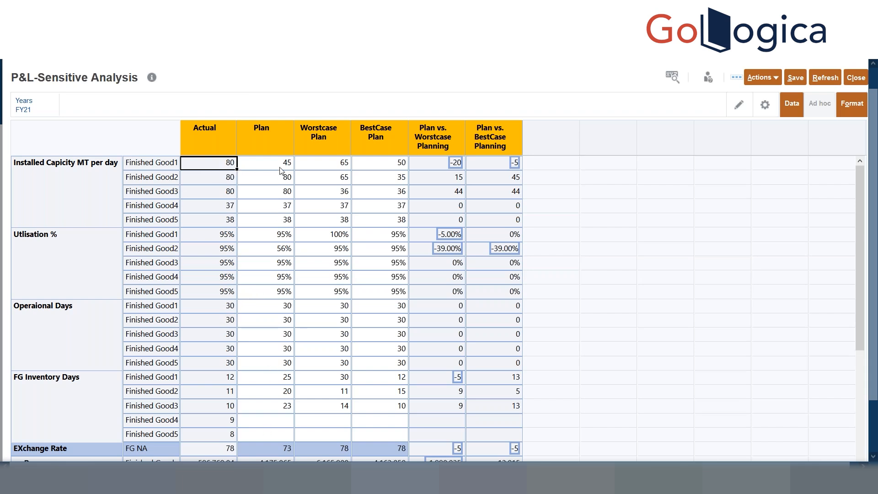
- Set the Plan exchange rate to 75, save the form, and check the Plan profit
{"action": "left_click", "coordinate": [282, 446]}
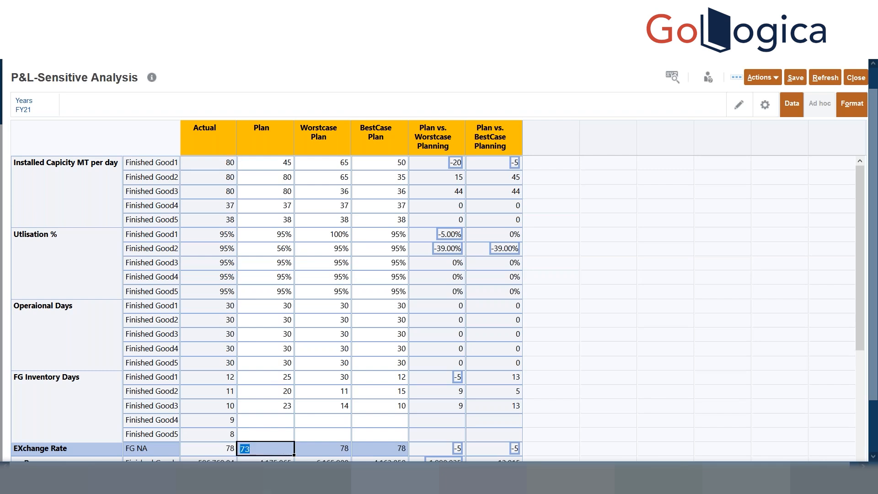
{"action": "left_click", "coordinate": [252, 452]}
{"action": "key", "text": "BackSpace"}
{"action": "type", "text": "5"}
{"action": "left_click", "coordinate": [602, 374]}
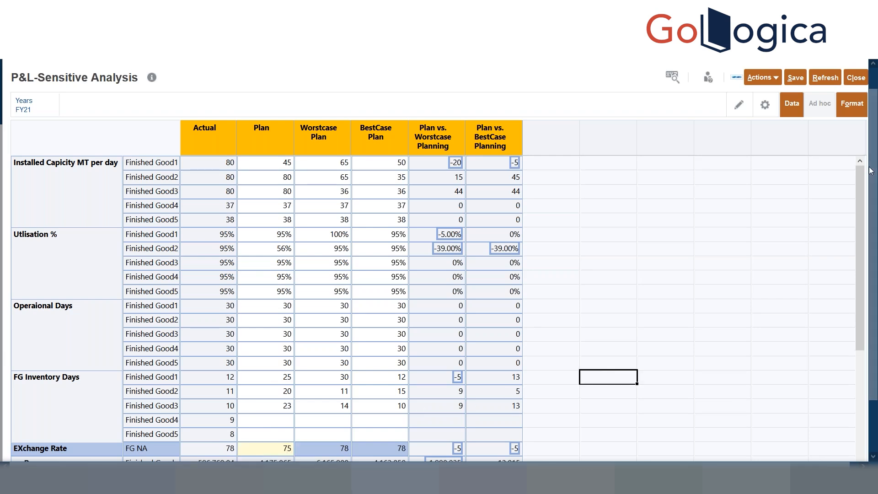
{"action": "scroll", "coordinate": [442, 463], "scroll_direction": "down", "scroll_amount": 3}
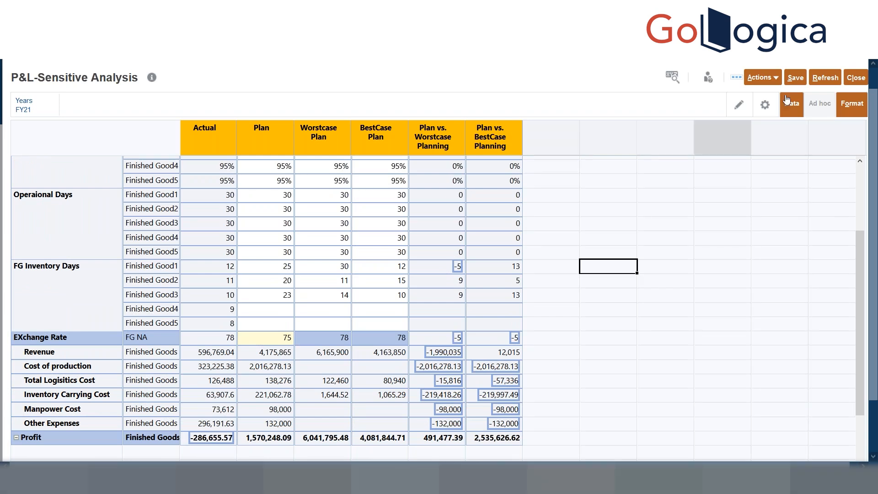
{"action": "left_click", "coordinate": [800, 79]}
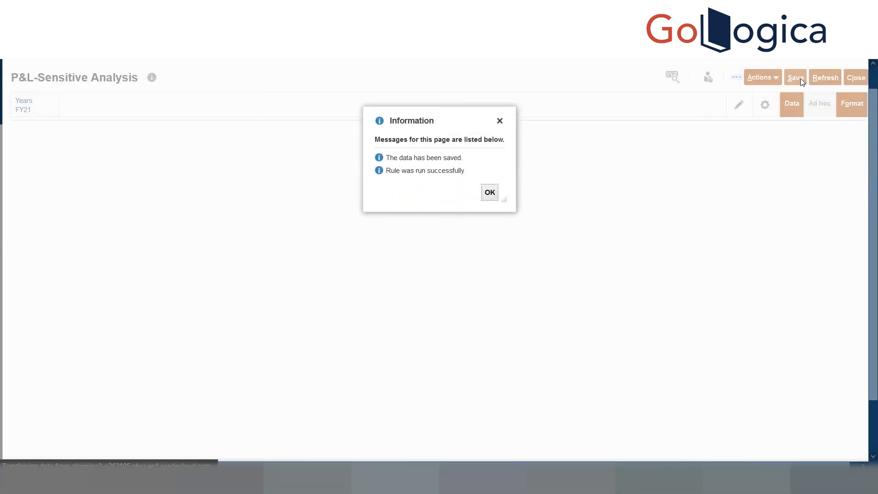
{"action": "left_click", "coordinate": [490, 192]}
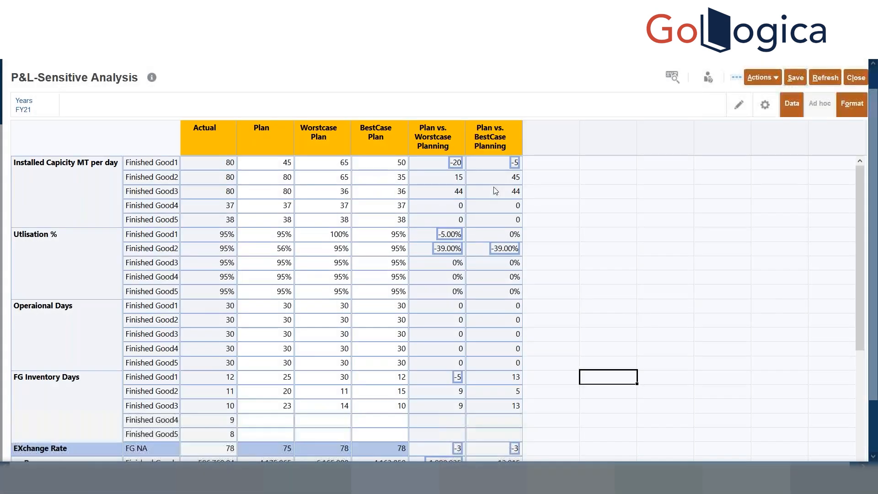
{"action": "scroll", "coordinate": [503, 291], "scroll_direction": "down", "scroll_amount": 3}
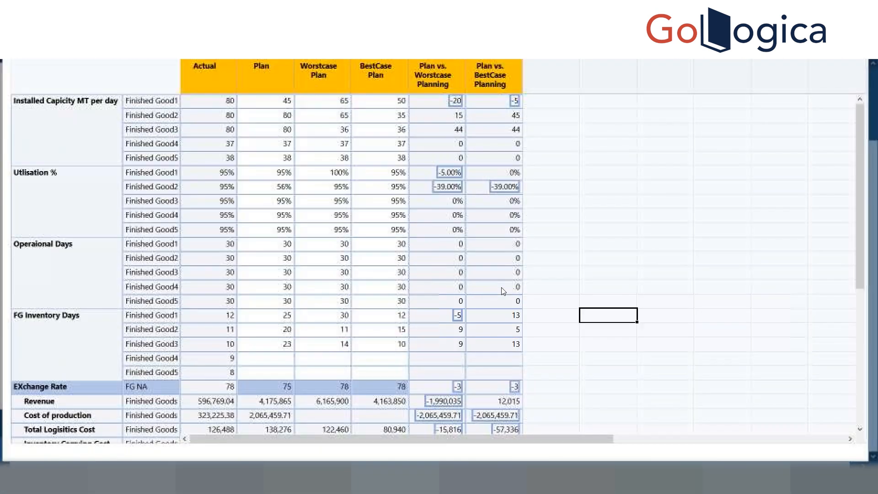
{"action": "left_click_drag", "start_coordinate": [860, 171], "coordinate": [852, 227]}
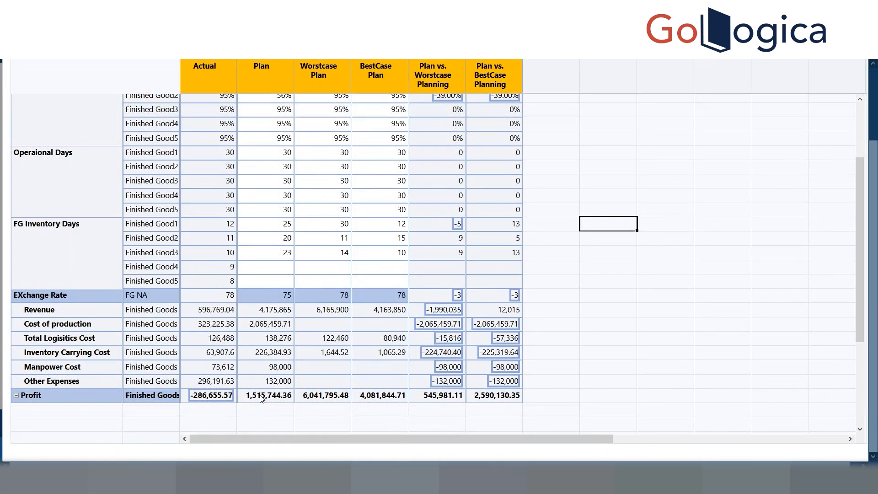
{"action": "left_click", "coordinate": [262, 398]}
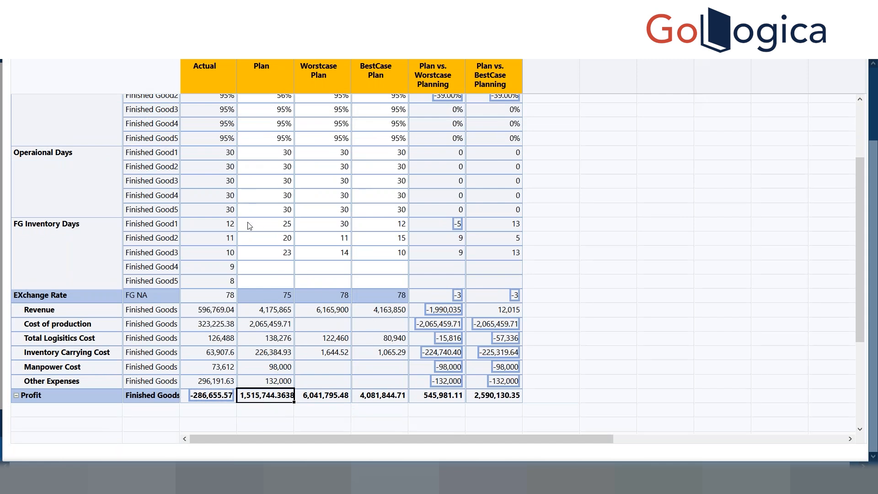
- Set the Plan FG Inventory Days for Finished Good1 to 45, save the data, and close the form
{"action": "left_click", "coordinate": [272, 226]}
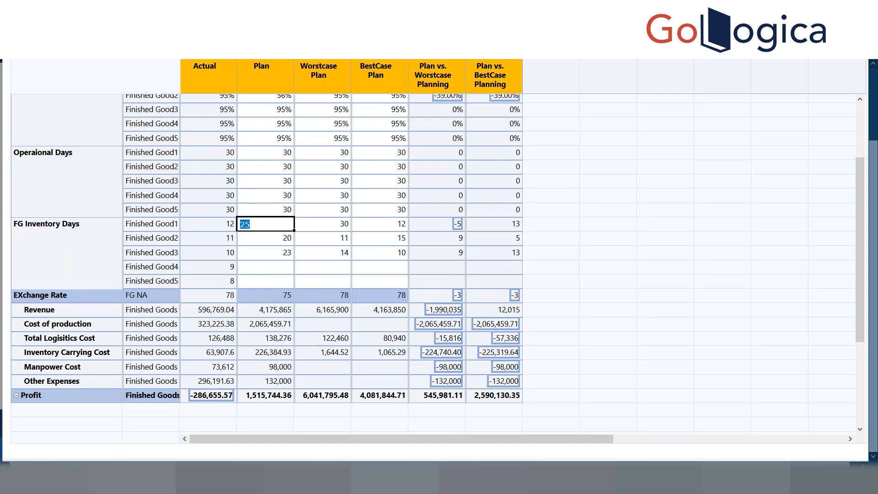
{"action": "type", "text": "4"}
{"action": "scroll", "coordinate": [872, 135], "scroll_direction": "up", "scroll_amount": 3}
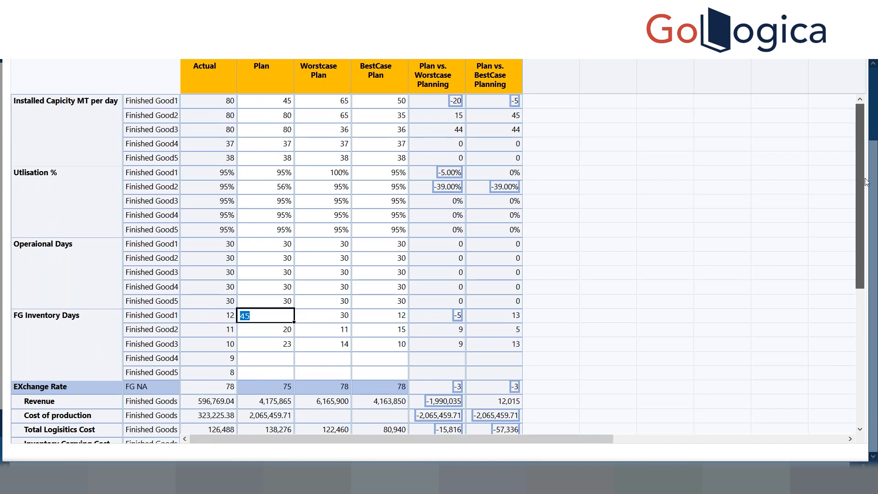
{"action": "scroll", "coordinate": [872, 135], "scroll_direction": "down", "scroll_amount": 3}
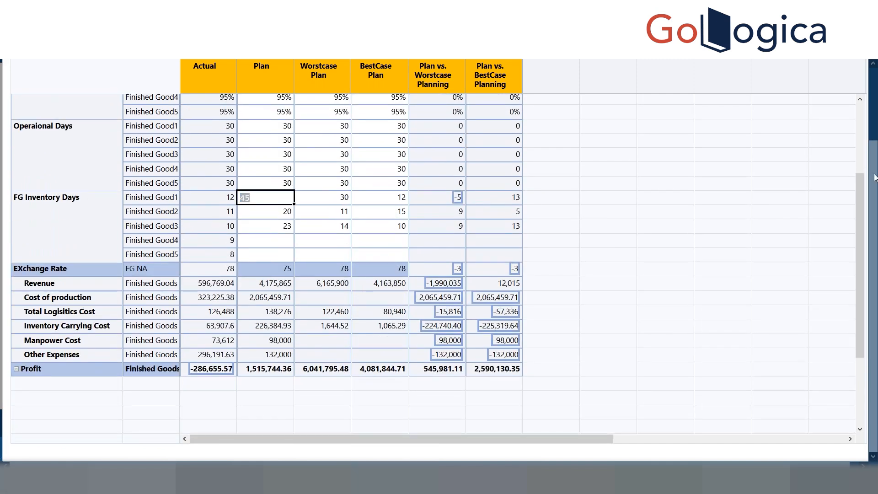
{"action": "scroll", "coordinate": [870, 150], "scroll_direction": "up", "scroll_amount": 1}
{"action": "scroll", "coordinate": [870, 150], "scroll_direction": "up", "scroll_amount": 1}
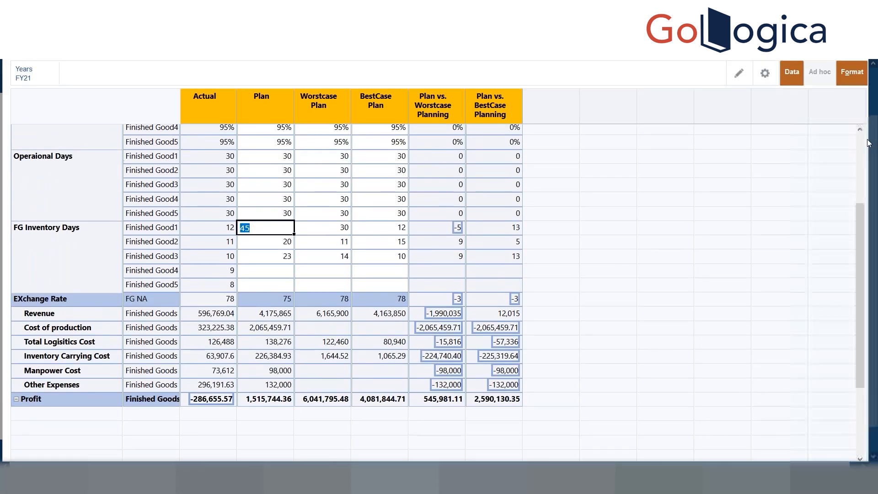
{"action": "left_click", "coordinate": [796, 73]}
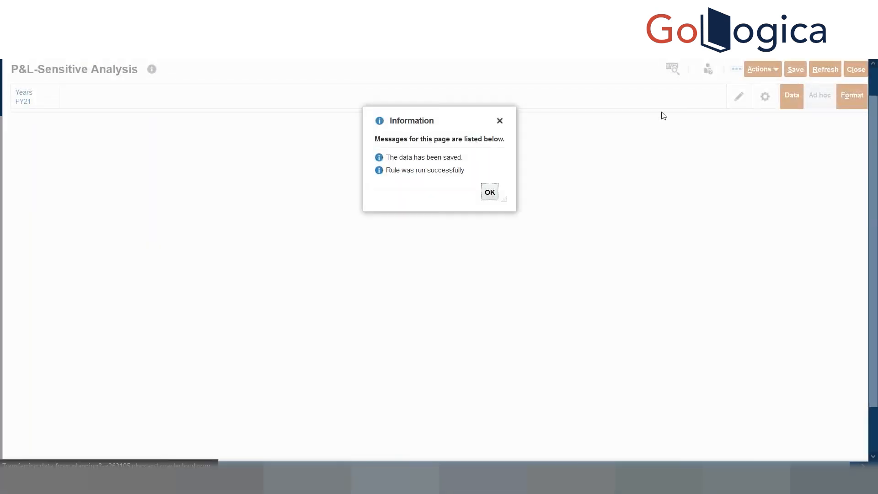
{"action": "key", "text": "Return"}
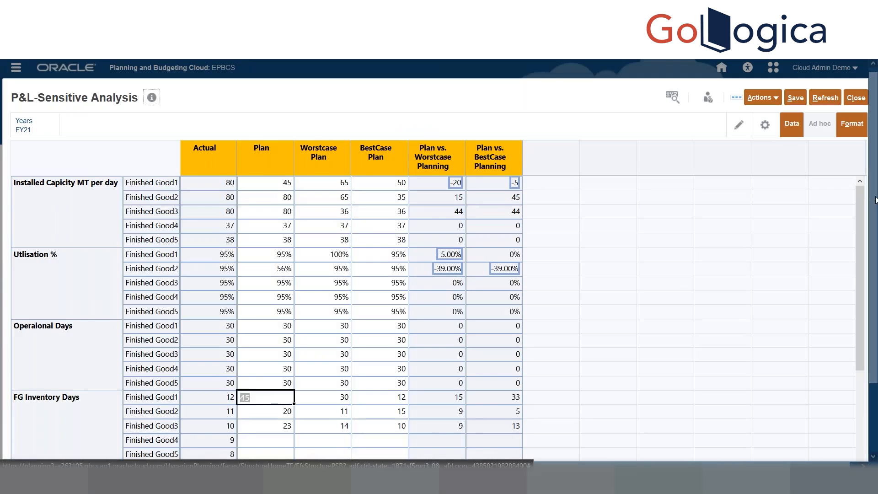
{"action": "left_click_drag", "start_coordinate": [861, 215], "coordinate": [864, 338]}
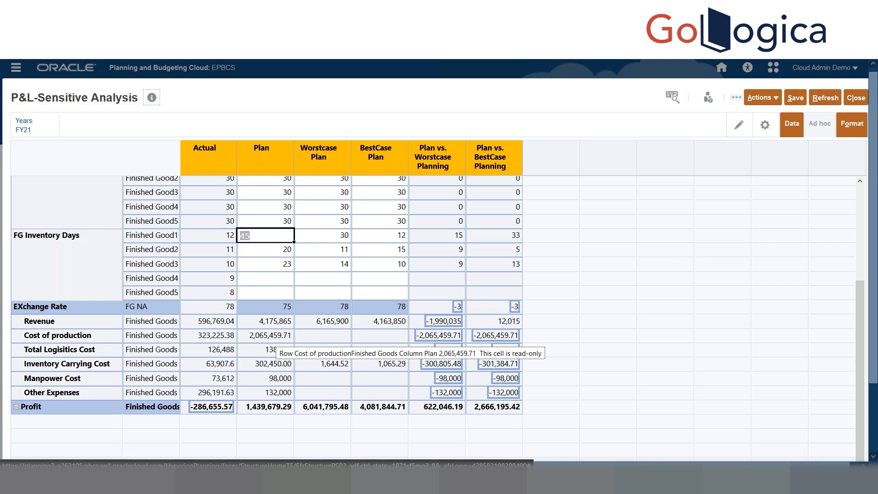
{"action": "left_click", "coordinate": [847, 101]}
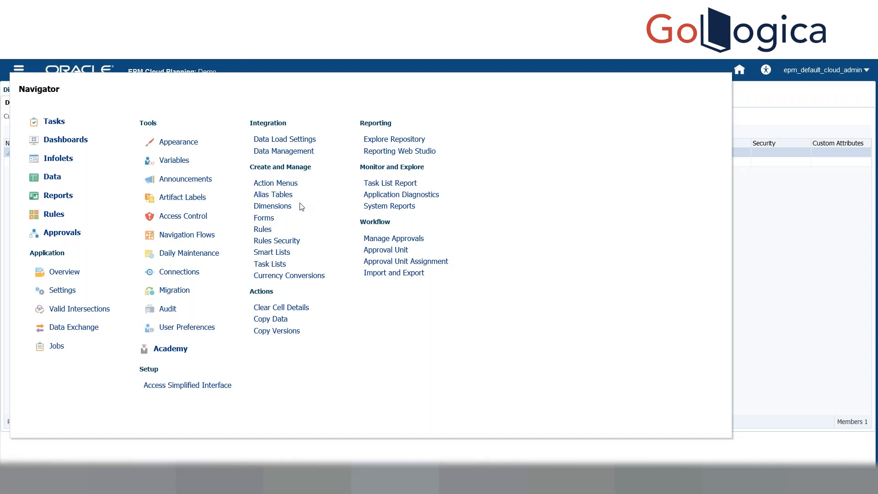
- Open the Appearance settings of the Demo application and activate the Logo Image URL field
{"action": "left_click", "coordinate": [176, 142]}
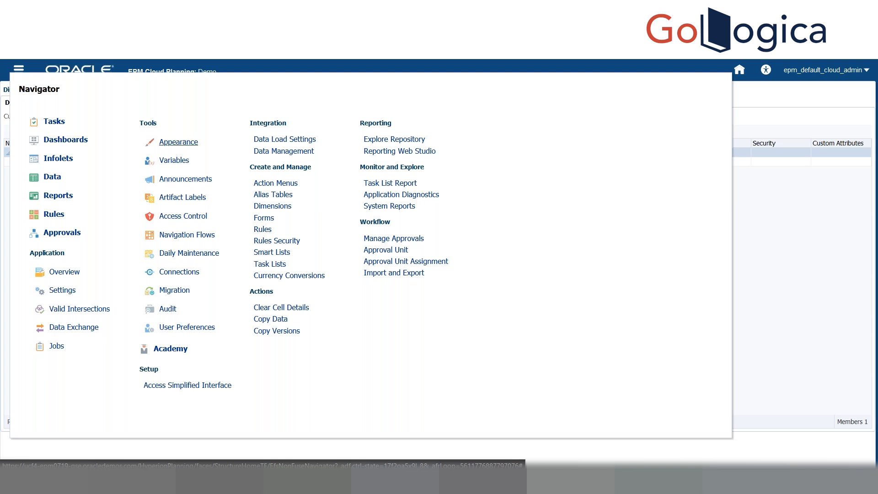
{"action": "left_click", "coordinate": [179, 142]}
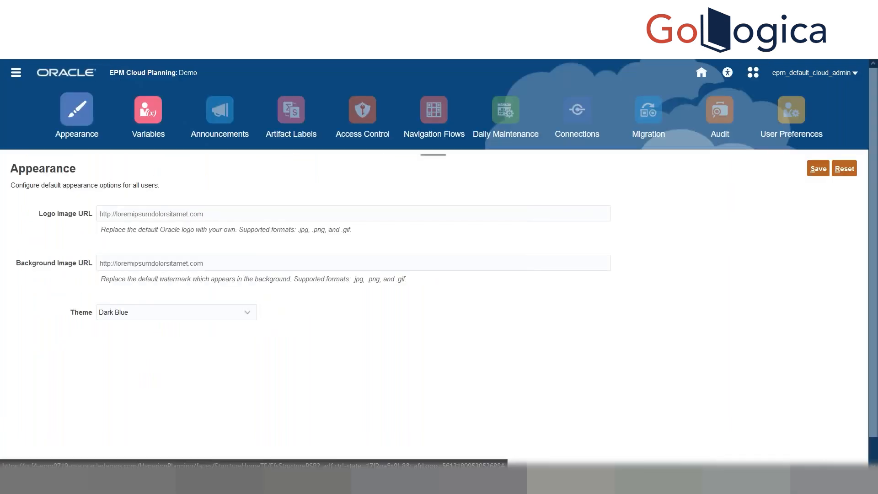
{"action": "left_click", "coordinate": [170, 219]}
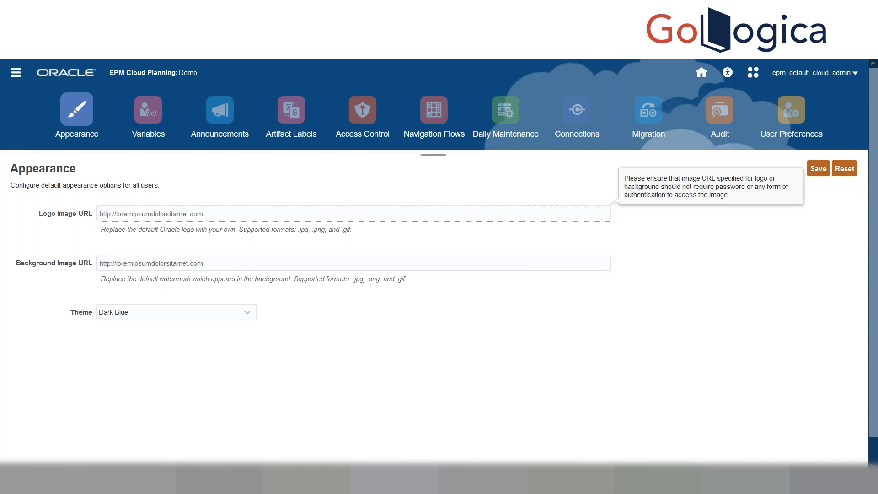
- Search the web for MRINE BUSINESS in a new browser tab
{"action": "key", "text": "ctrl+t"}
{"action": "type", "text": "o"}
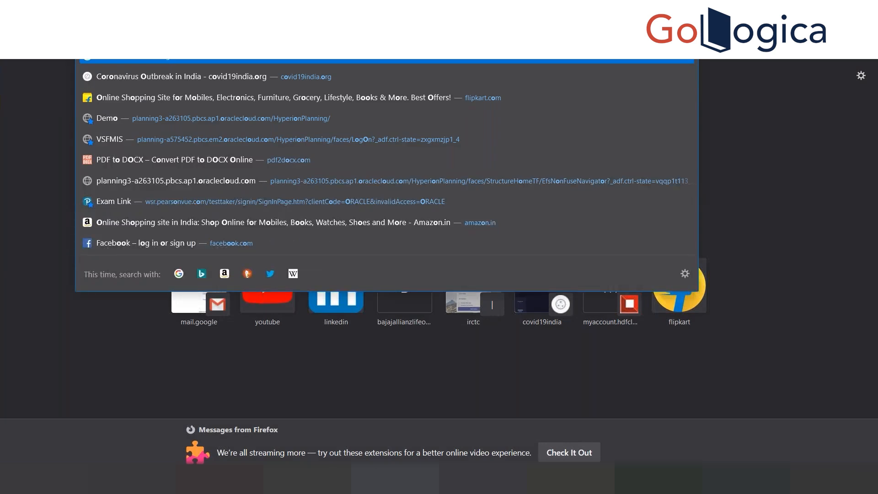
{"action": "key", "text": "BackSpace"}
{"action": "type", "text": "mrine"}
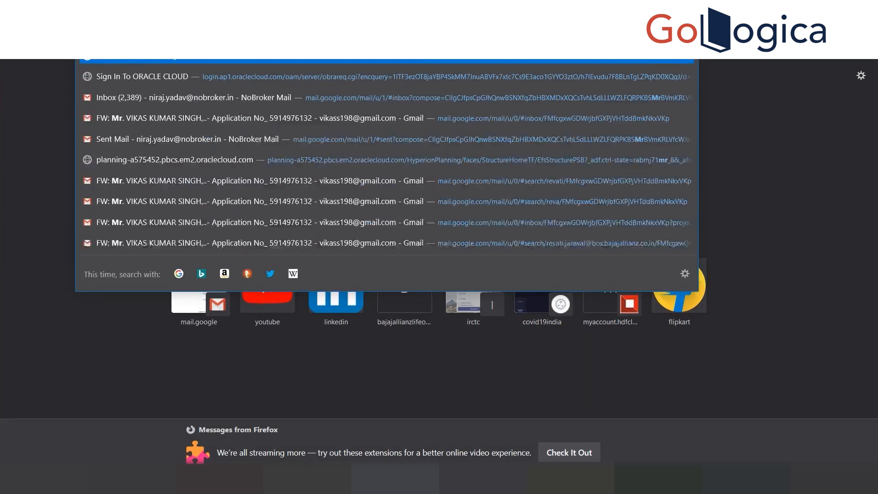
{"action": "type", "text": " busi"}
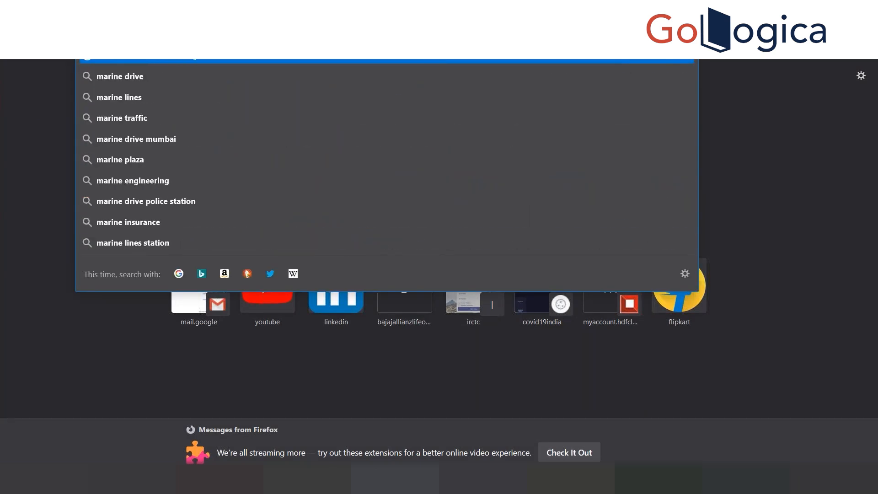
{"action": "key", "text": "BackSpace"}
{"action": "key", "text": "BackSpace"}
{"action": "key", "text": "BackSpace"}
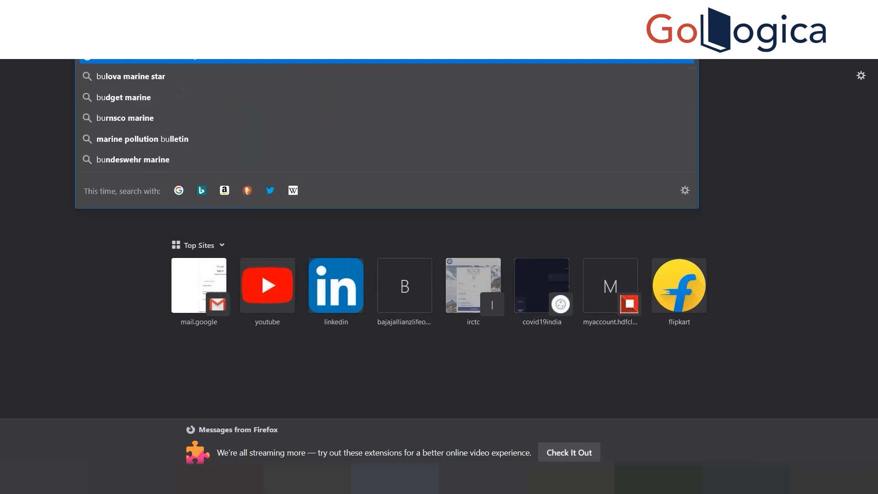
{"action": "type", "text": "usi"}
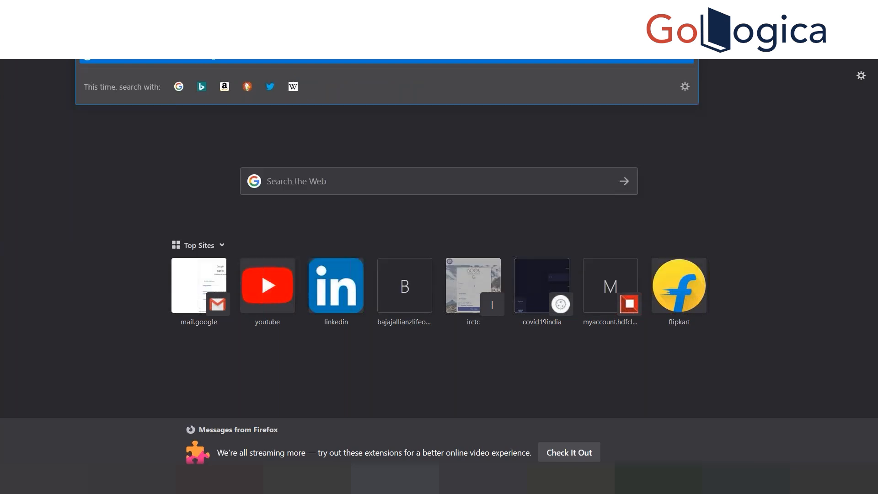
{"action": "key", "text": "Return"}
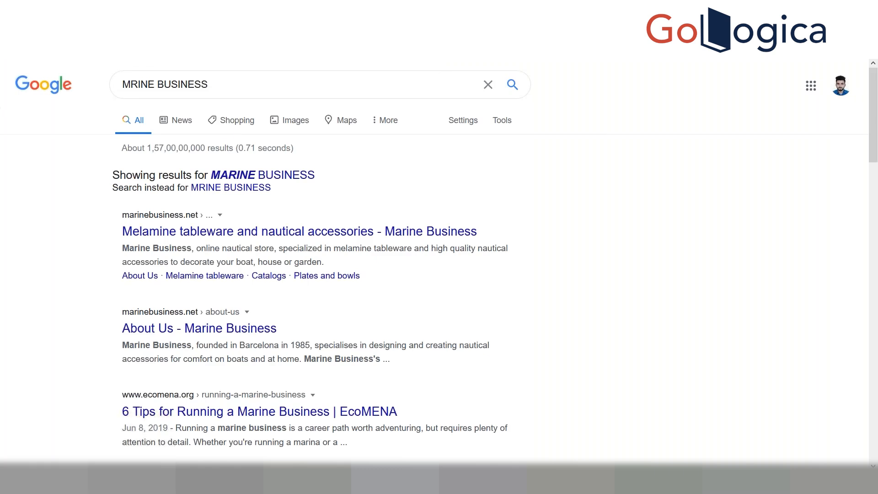
- From the image results, open Yamaha's Marine Business boat picture on its own and select its web address
{"action": "left_click", "coordinate": [290, 120]}
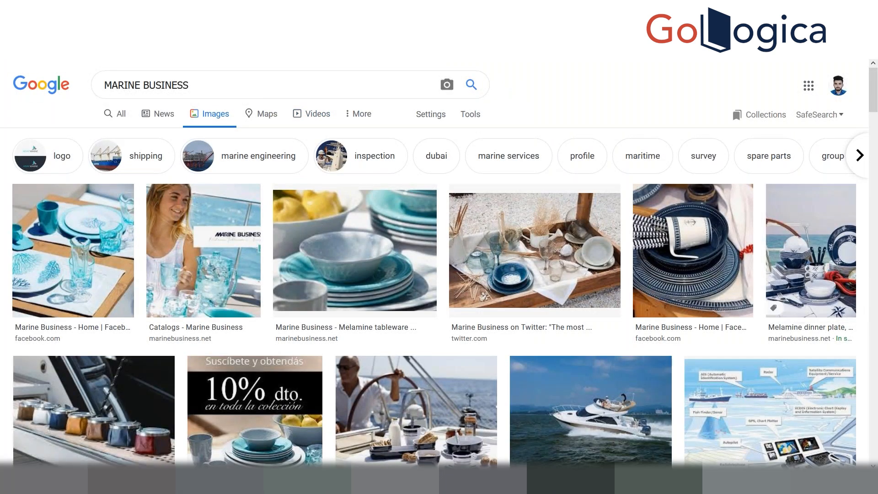
{"action": "left_click", "coordinate": [592, 424]}
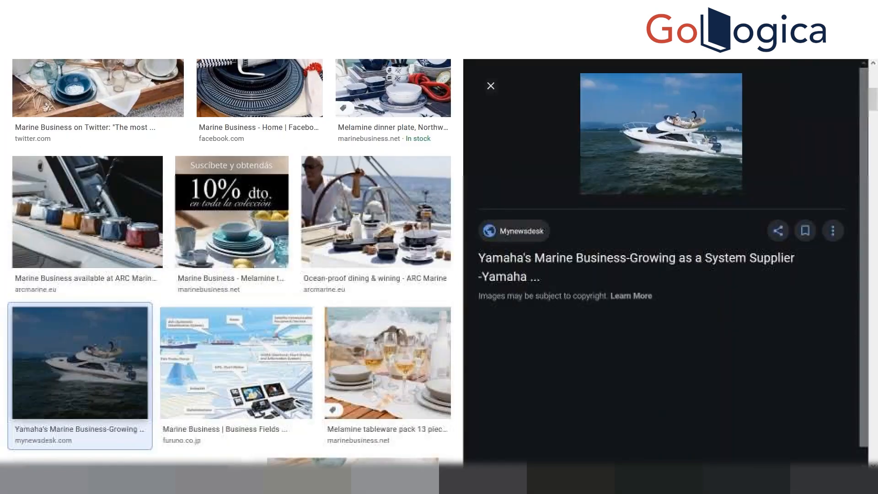
{"action": "right_click", "coordinate": [666, 277]}
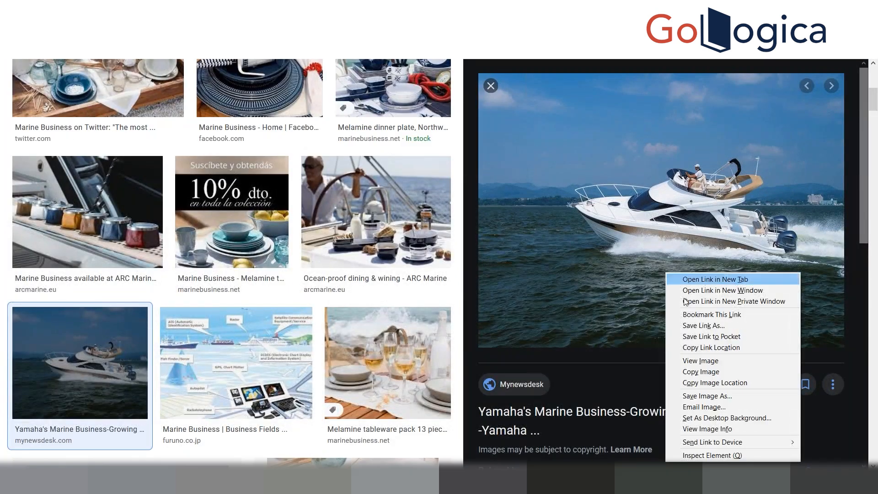
{"action": "left_click", "coordinate": [701, 363]}
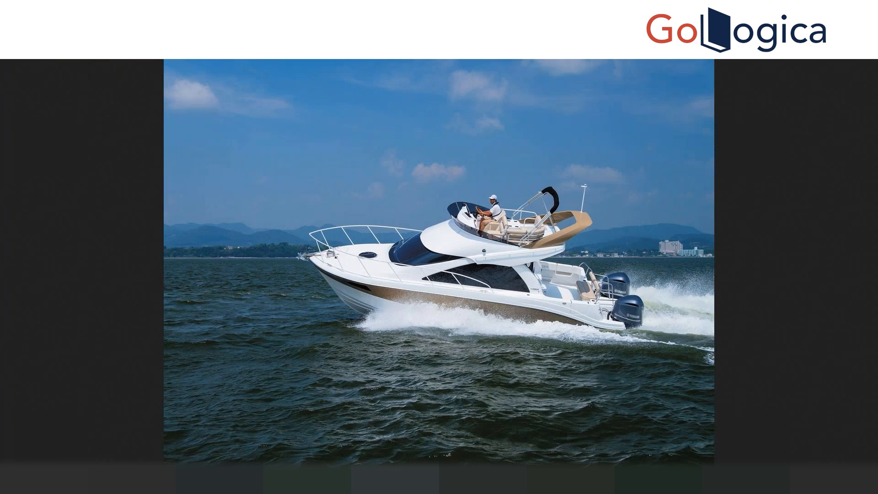
{"action": "left_click", "coordinate": [389, 34]}
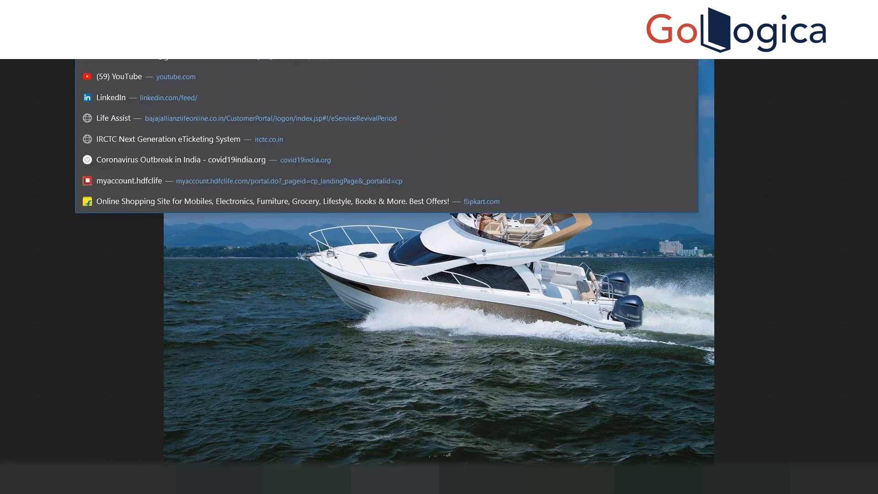
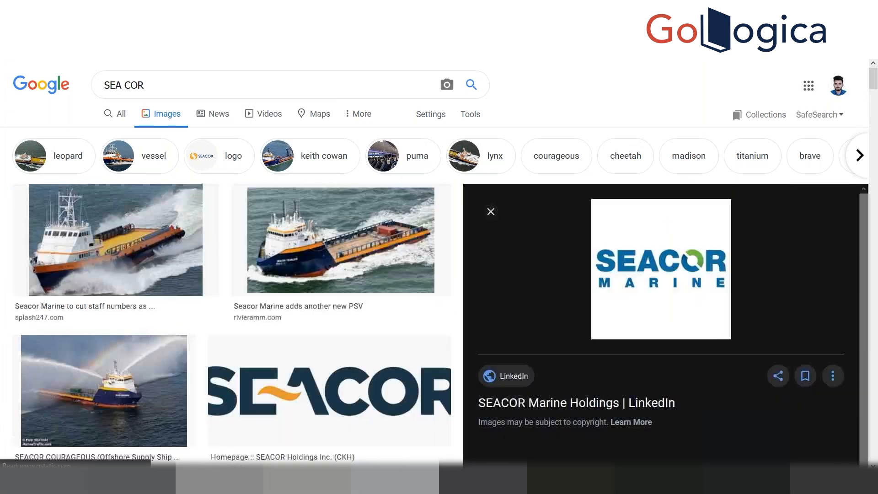
- Open the SEACOR Marine logo from LinkedIn on its own, copy its image address, and switch back to EPM Cloud Planning
{"action": "right_click", "coordinate": [641, 285]}
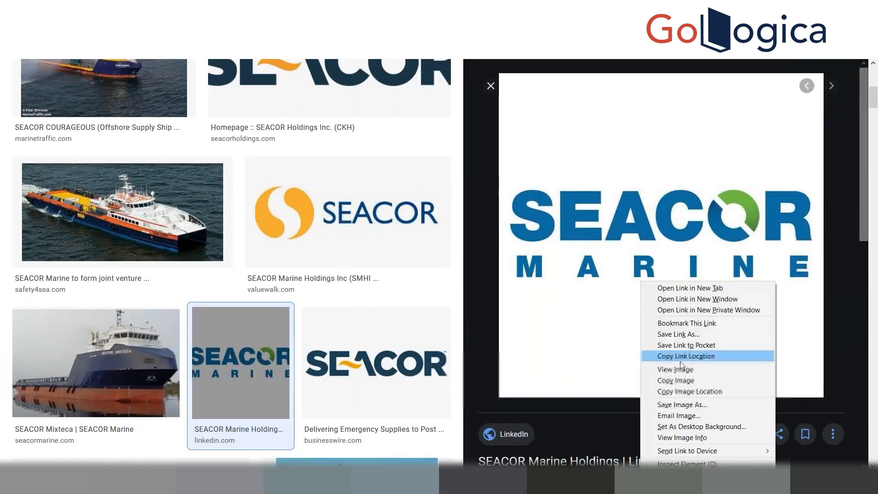
{"action": "left_click", "coordinate": [681, 376]}
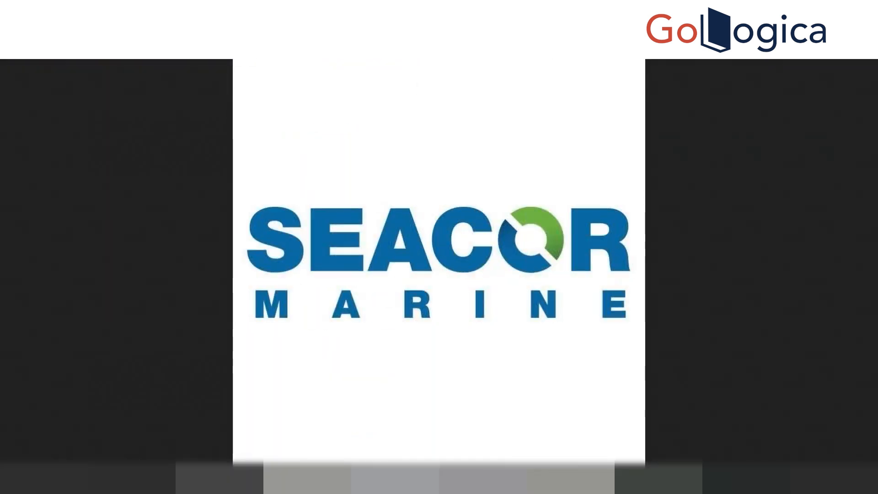
{"action": "left_click", "coordinate": [320, 37]}
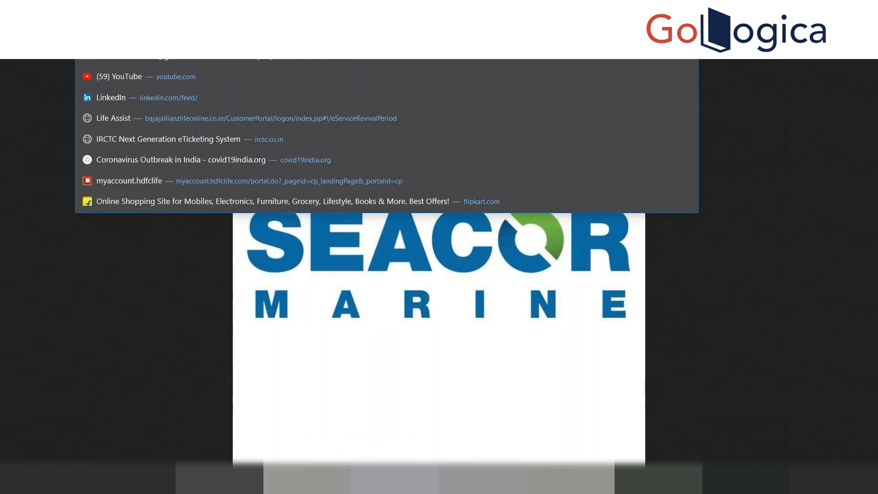
{"action": "key", "text": "Escape"}
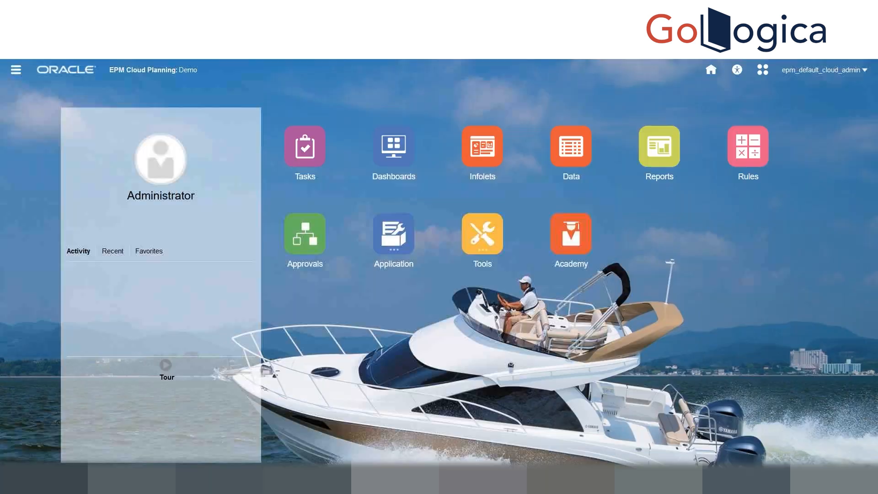
- Reopen the Appearance settings, paste the copied SEACOR Marine image address as the Logo Image URL, and save
{"action": "left_click", "coordinate": [13, 72]}
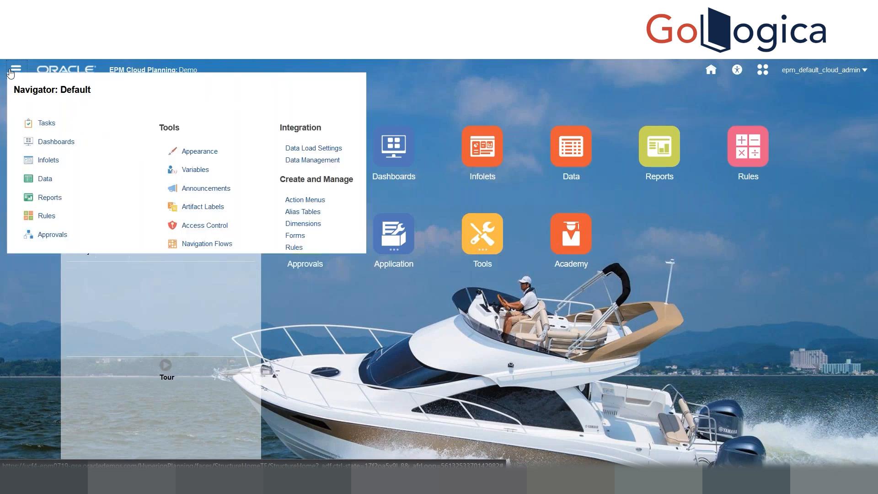
{"action": "left_click", "coordinate": [15, 72]}
{"action": "left_click", "coordinate": [16, 71]}
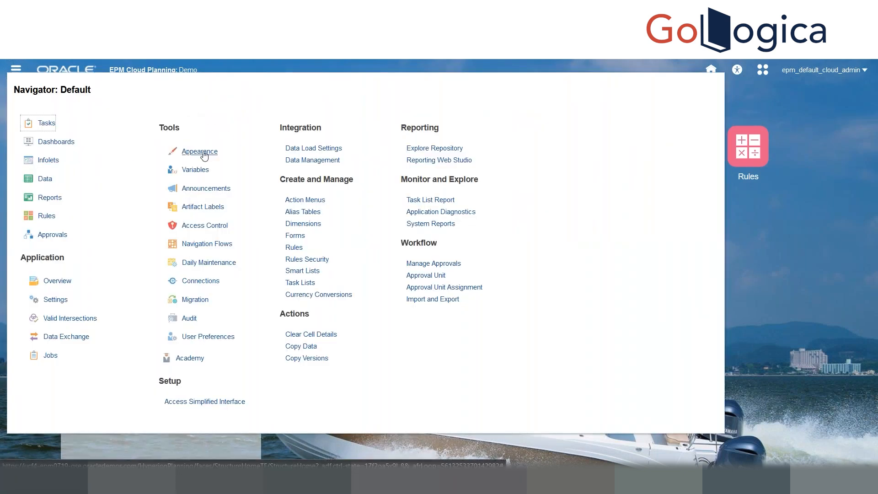
{"action": "left_click", "coordinate": [201, 151]}
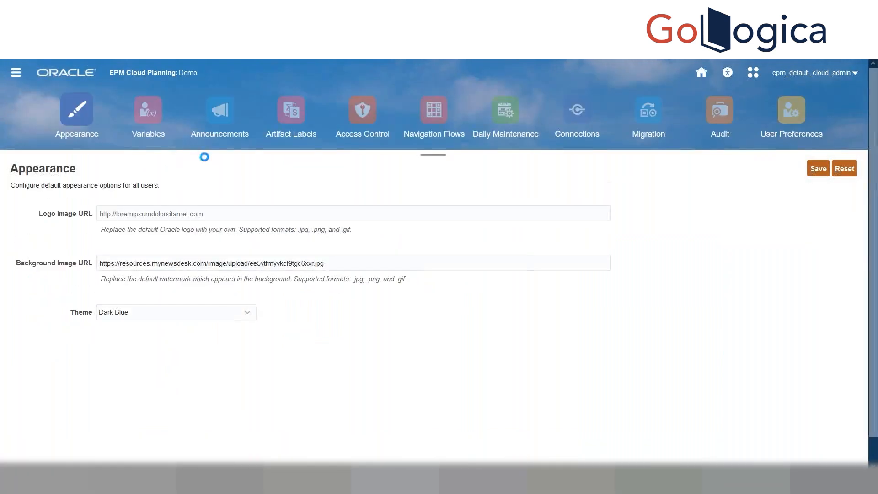
{"action": "left_click", "coordinate": [194, 215]}
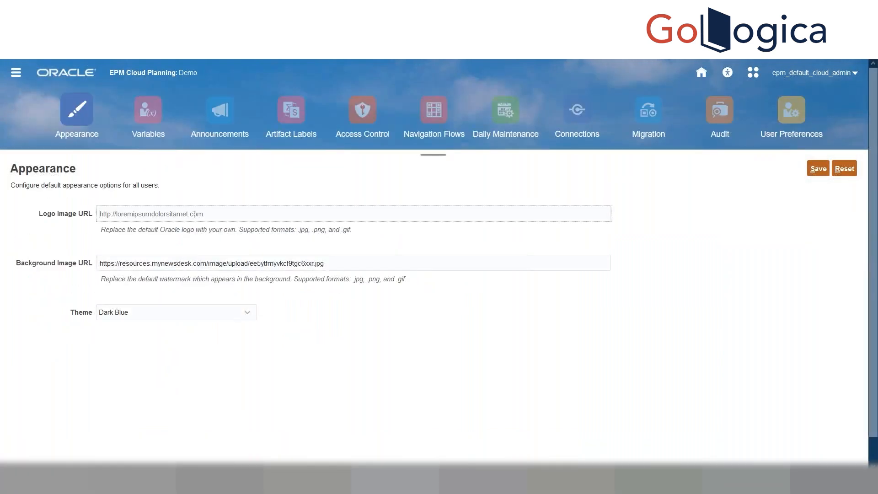
{"action": "key", "text": "ctrl+v"}
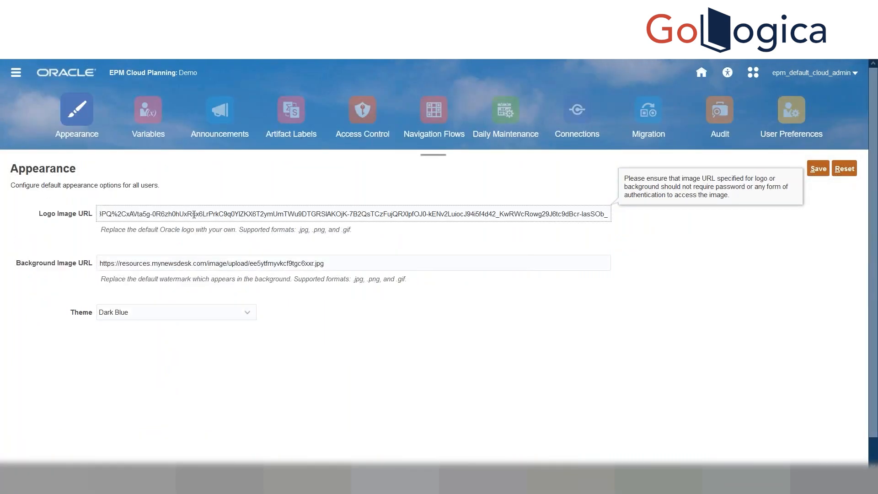
{"action": "left_click", "coordinate": [811, 170]}
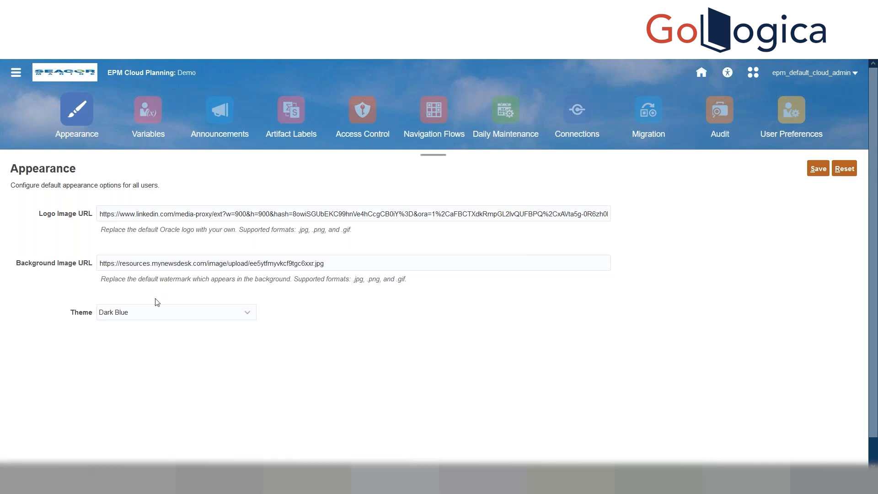
- Set the application theme to Autumn Red, save it, and return to the home page
{"action": "left_click", "coordinate": [156, 319]}
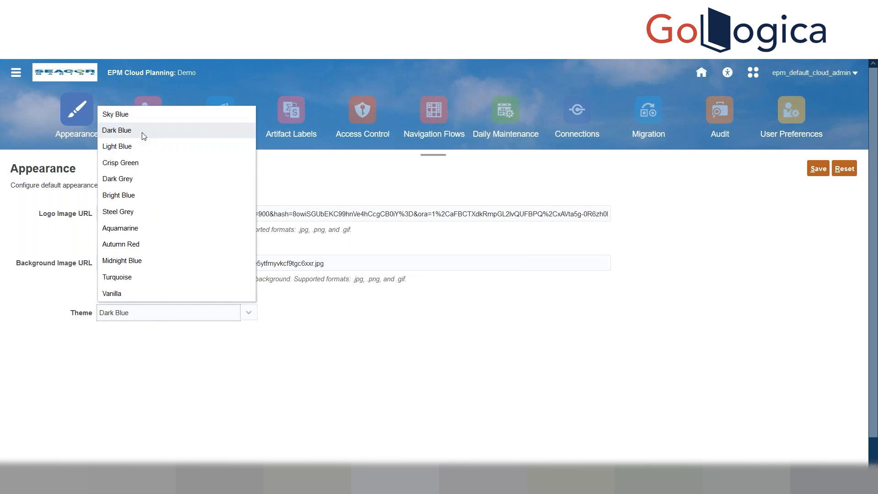
{"action": "left_click", "coordinate": [137, 244]}
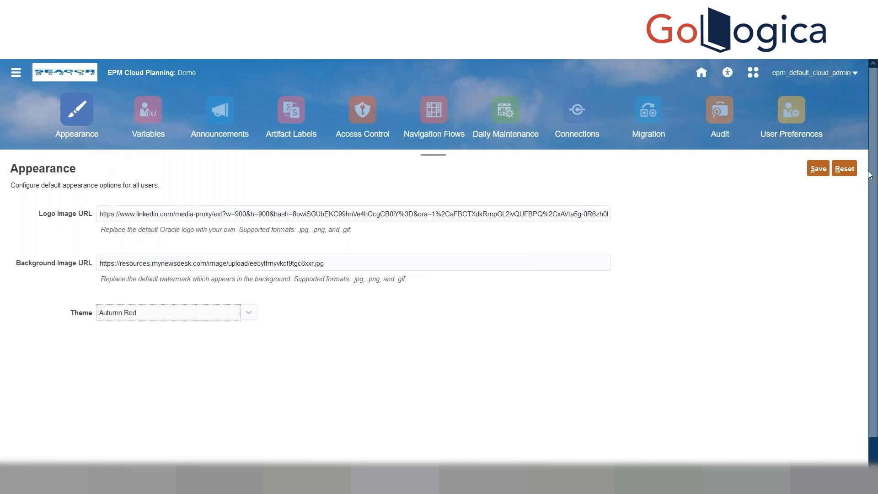
{"action": "left_click", "coordinate": [818, 169]}
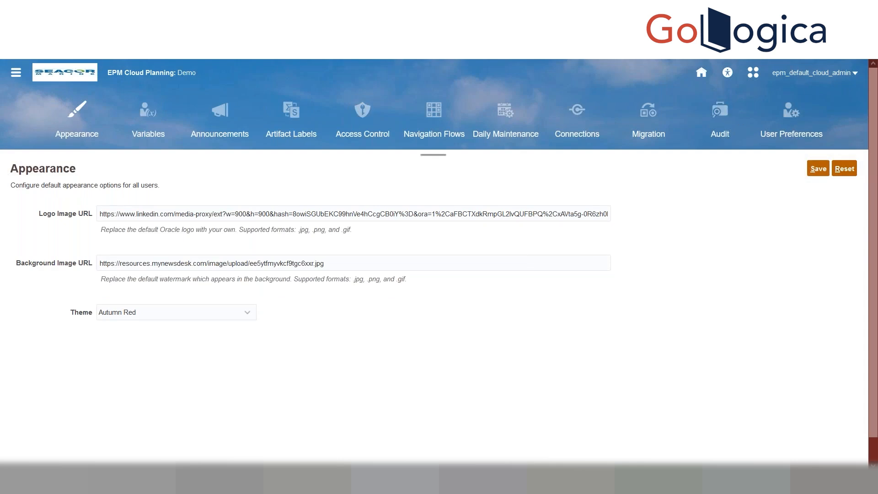
{"action": "left_click", "coordinate": [699, 70]}
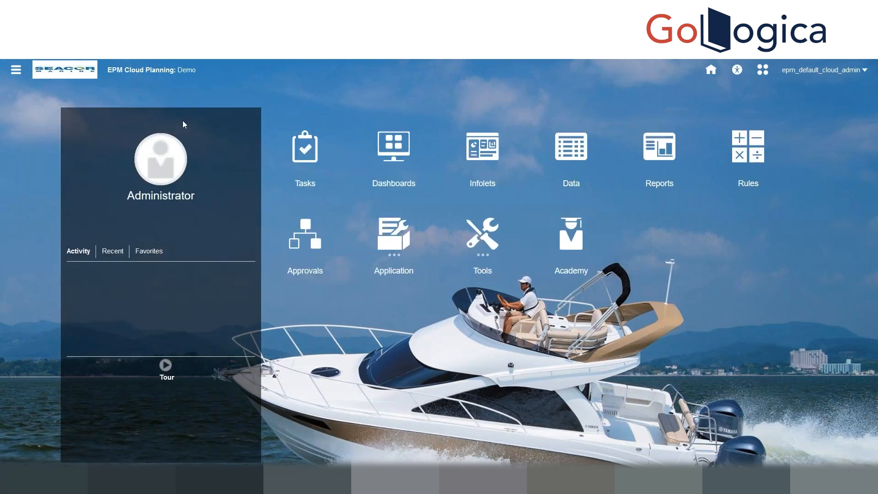
- Open the Variables page and look at the Substitution Variables and User Variables lists
{"action": "left_click", "coordinate": [16, 70]}
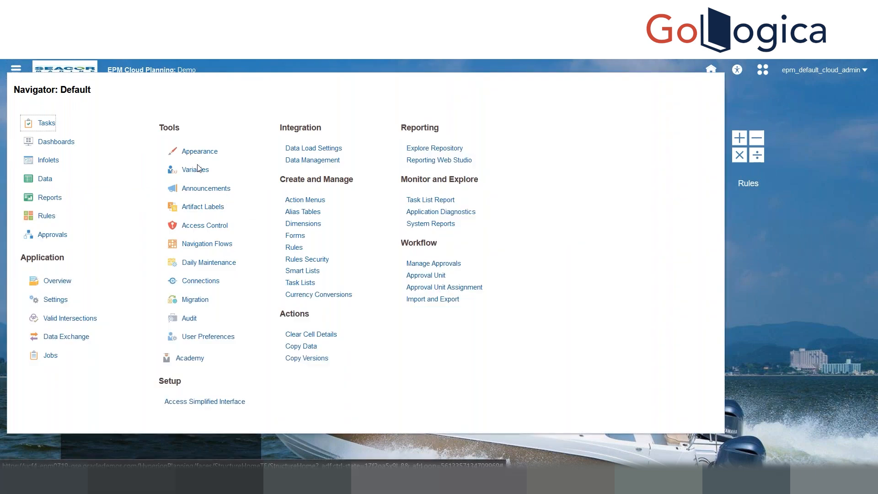
{"action": "left_click", "coordinate": [196, 170]}
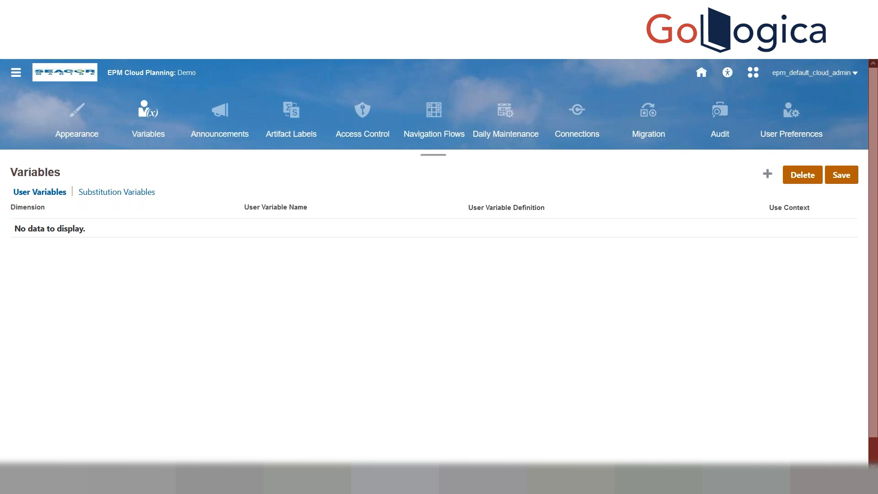
{"action": "left_click", "coordinate": [108, 193]}
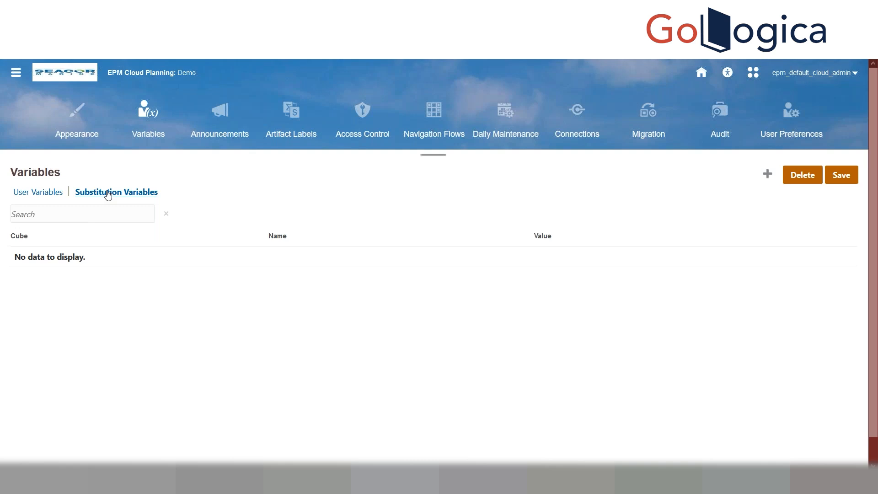
{"action": "left_click", "coordinate": [46, 198]}
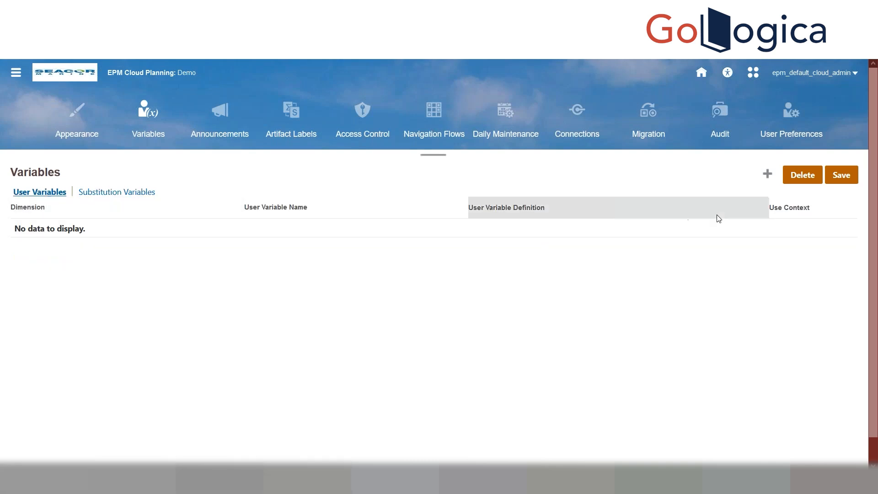
- Add a new user variable and choose Years as its dimension
{"action": "left_click", "coordinate": [771, 181]}
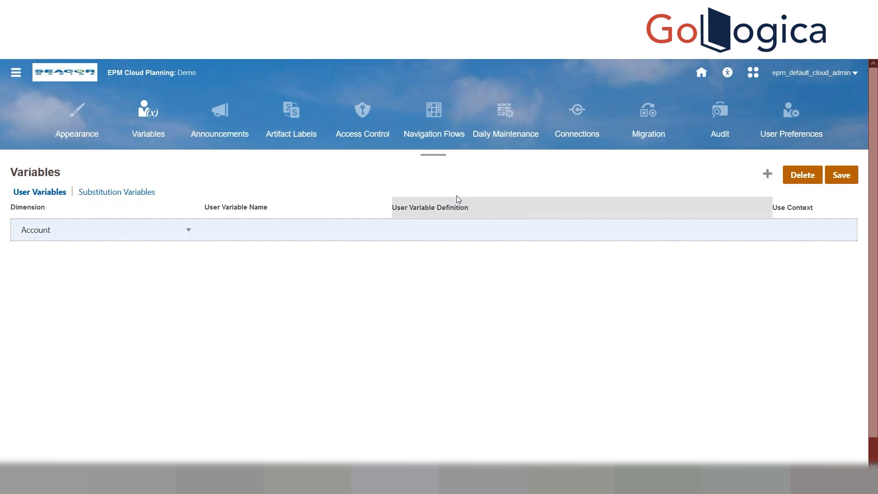
{"action": "left_click", "coordinate": [73, 233]}
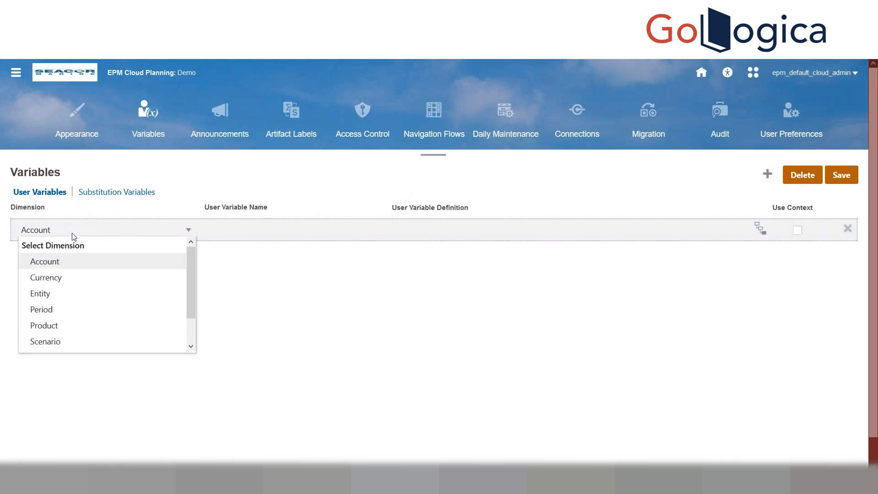
{"action": "left_click_drag", "start_coordinate": [189, 273], "coordinate": [197, 322]}
{"action": "left_click", "coordinate": [153, 344]}
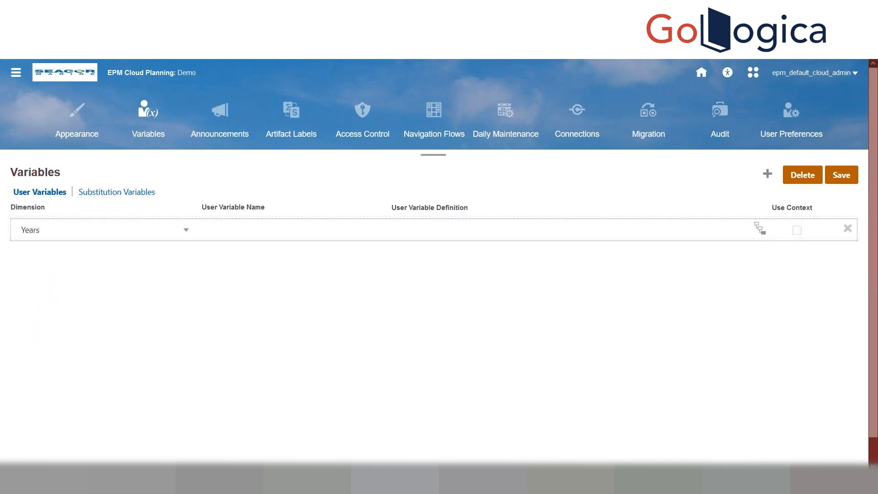
- Name the new Years user variable &Year
{"action": "left_click", "coordinate": [233, 233]}
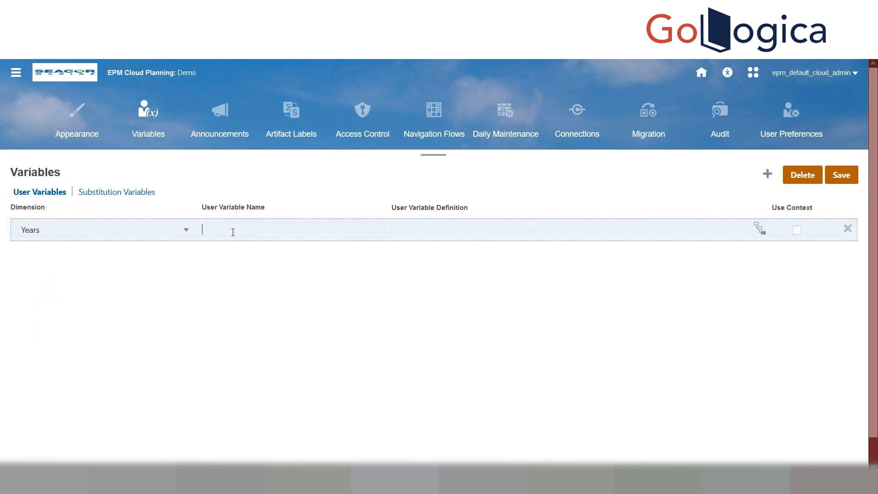
{"action": "type", "text": "&"}
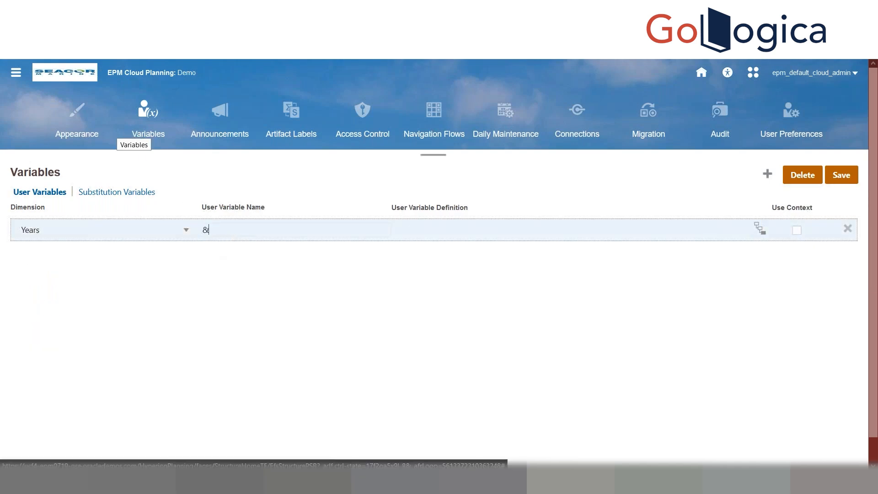
{"action": "type", "text": "Tea"}
{"action": "key", "text": "BackSpace"}
{"action": "key", "text": "BackSpace"}
{"action": "key", "text": "BackSpace"}
{"action": "key", "text": "BackSpace"}
{"action": "type", "text": "Yer"}
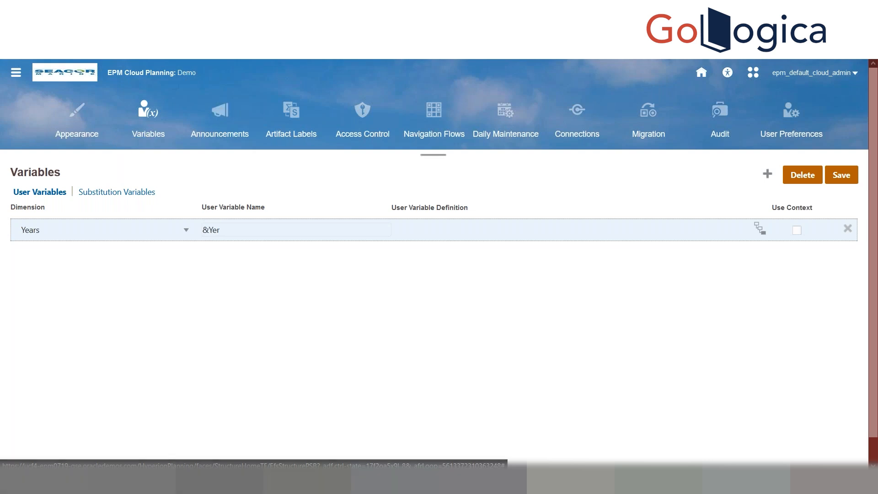
{"action": "left_click", "coordinate": [403, 230]}
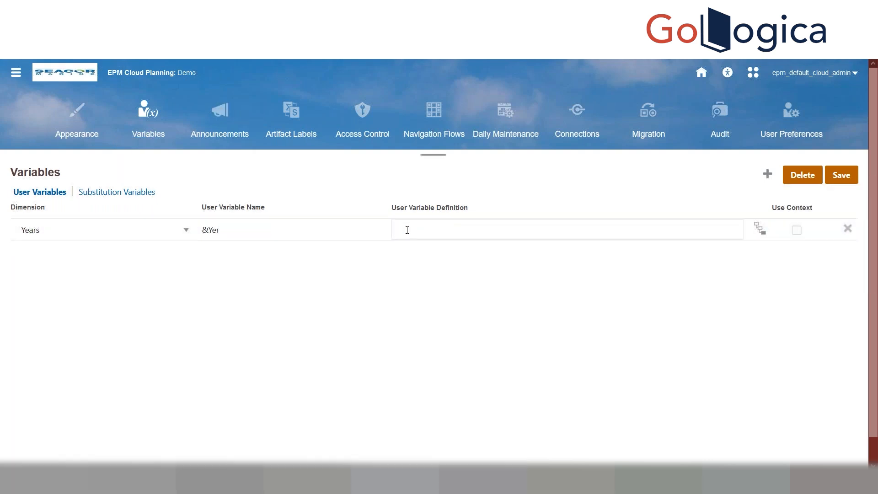
{"action": "left_click", "coordinate": [234, 229]}
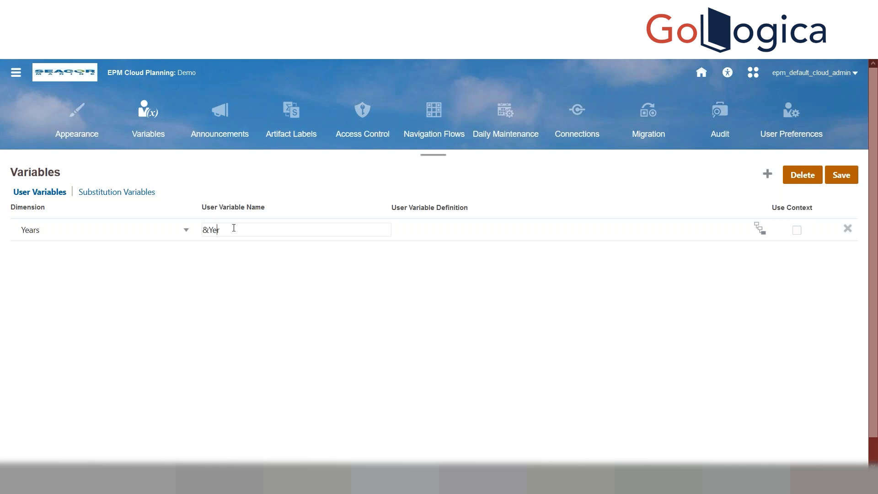
{"action": "type", "text": "ar"}
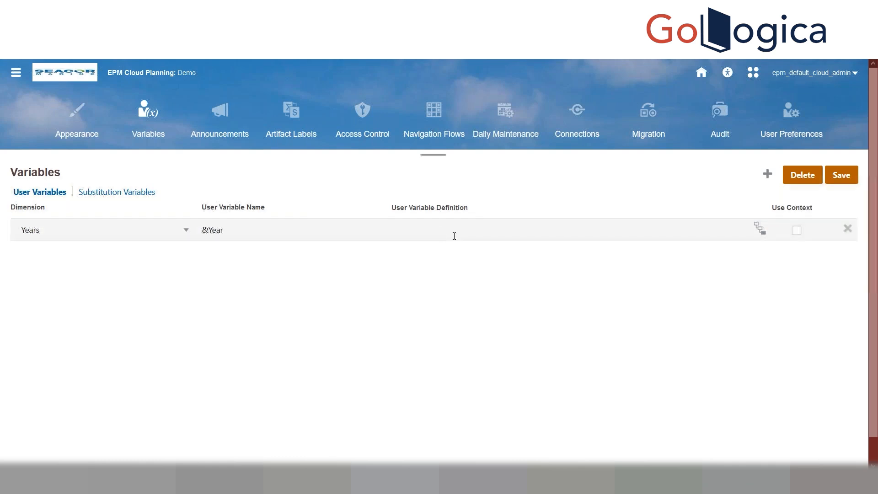
- Define the &Year variable as Children(Years) through member selection and save the user variables
{"action": "left_click", "coordinate": [760, 228]}
{"action": "left_click", "coordinate": [762, 230]}
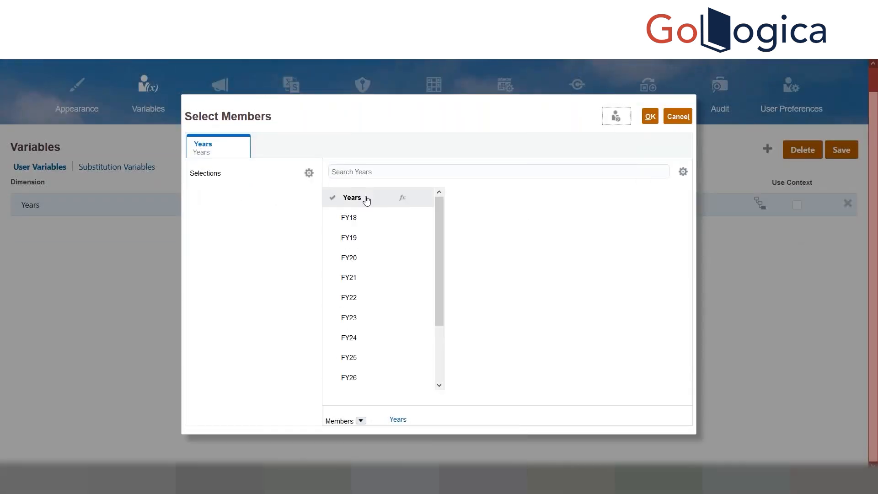
{"action": "left_click", "coordinate": [404, 200]}
{"action": "left_click", "coordinate": [404, 204]}
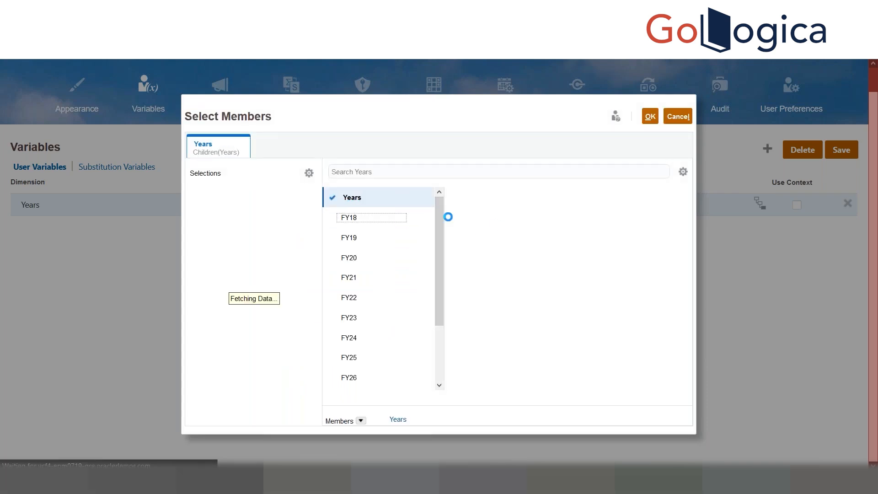
{"action": "left_click_drag", "start_coordinate": [441, 219], "coordinate": [441, 340]}
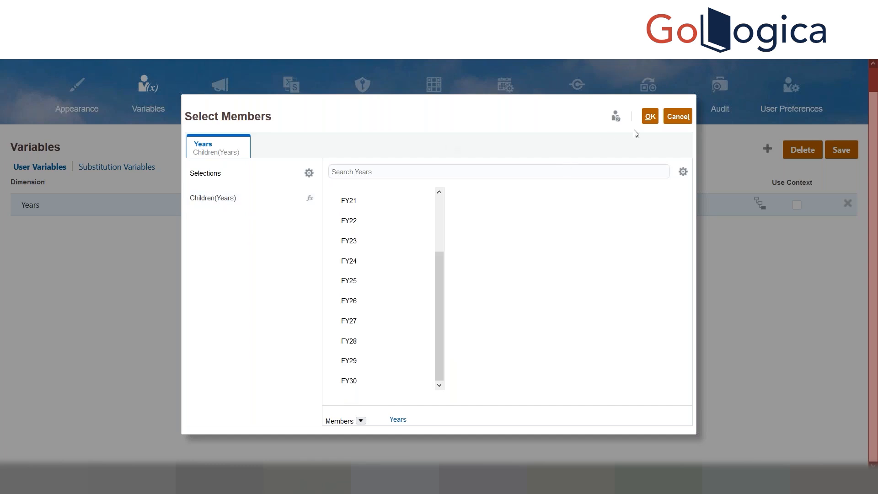
{"action": "left_click", "coordinate": [650, 117]}
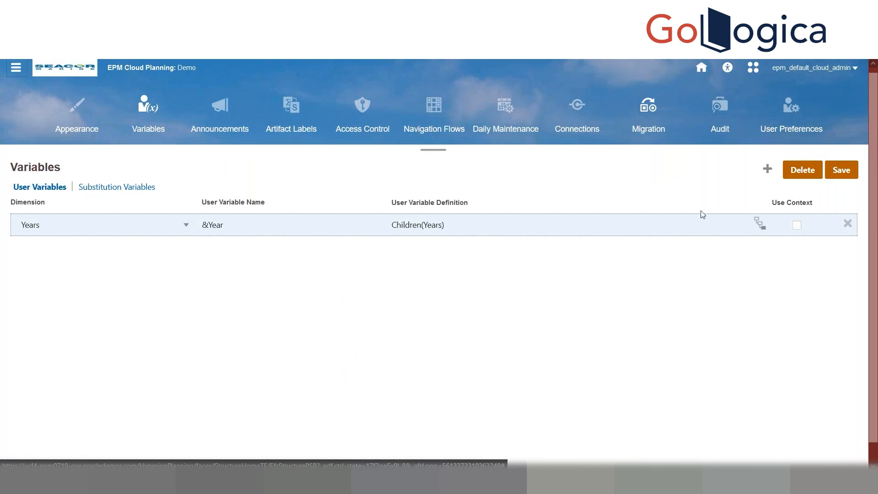
{"action": "left_click", "coordinate": [847, 172]}
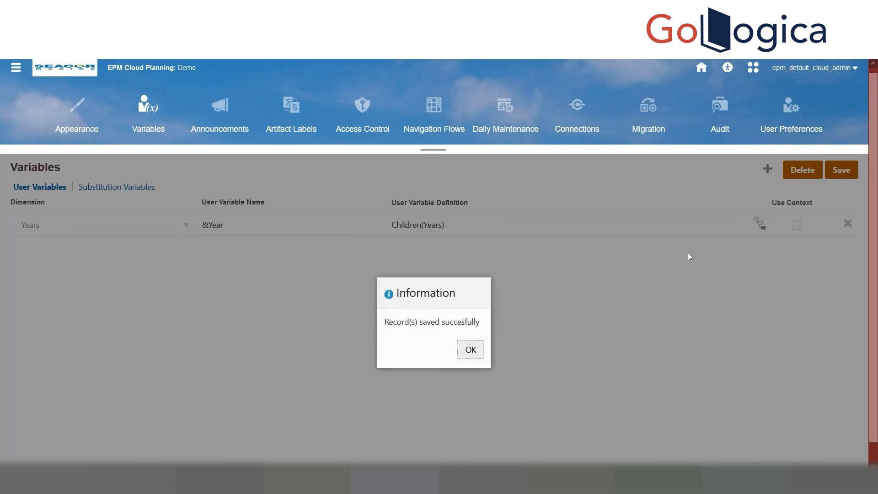
{"action": "left_click", "coordinate": [468, 350]}
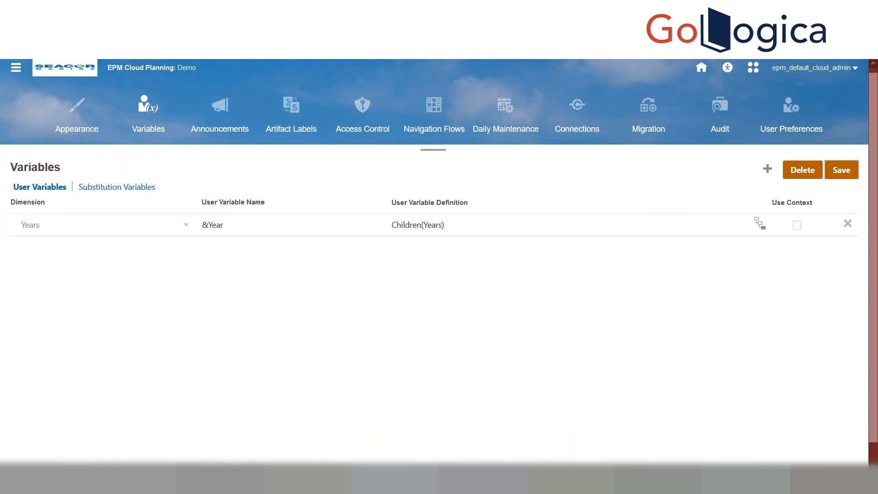
- Go to form management and open the layout of the Date form for editing
{"action": "left_click", "coordinate": [17, 72]}
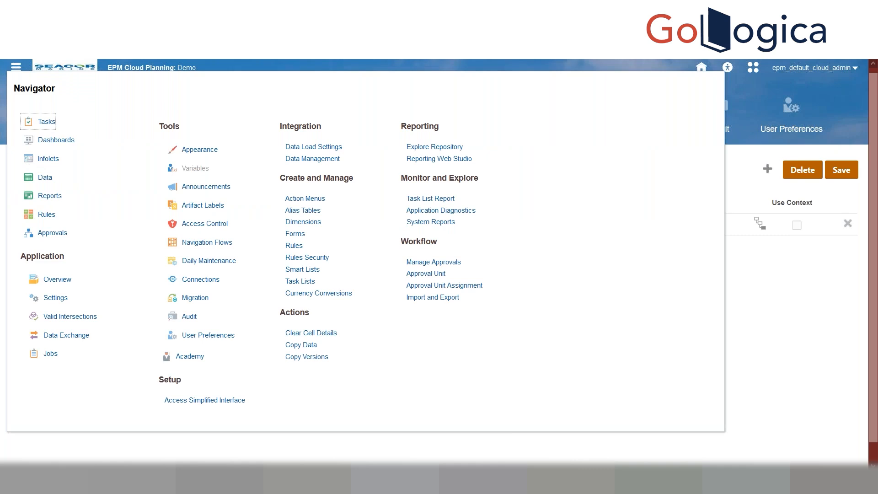
{"action": "left_click", "coordinate": [295, 233]}
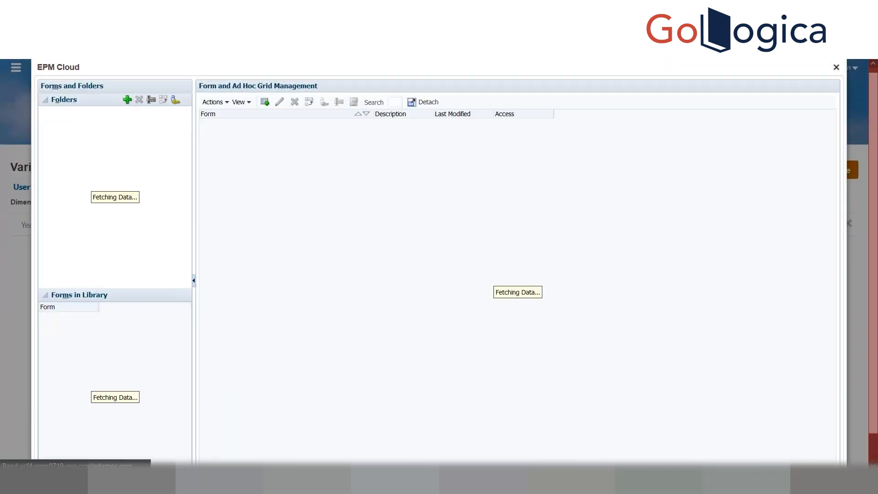
{"action": "left_click", "coordinate": [304, 122]}
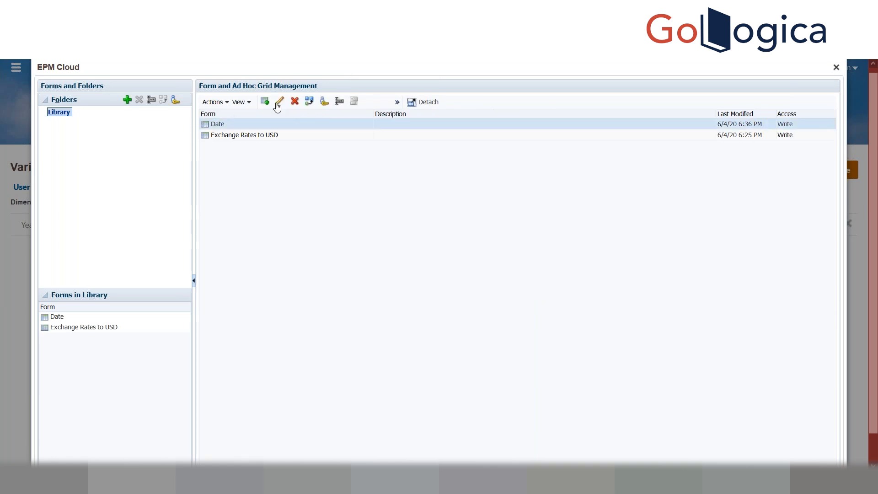
{"action": "left_click", "coordinate": [279, 101]}
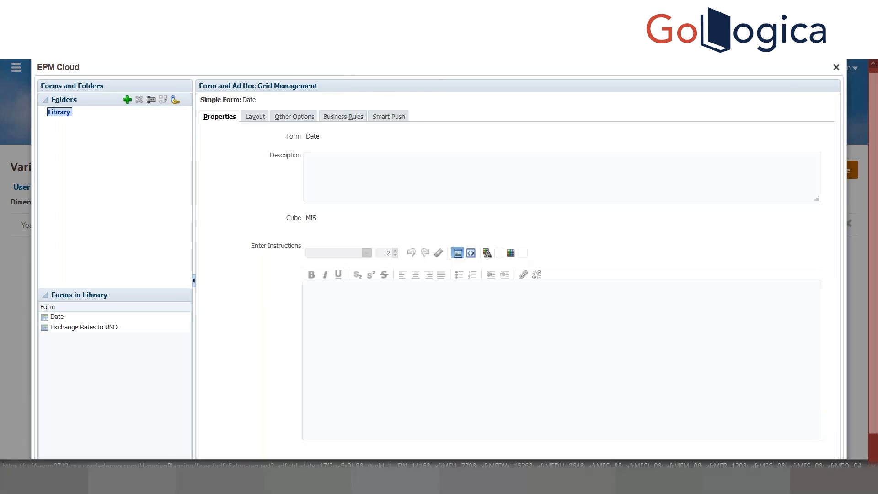
{"action": "left_click", "coordinate": [255, 120]}
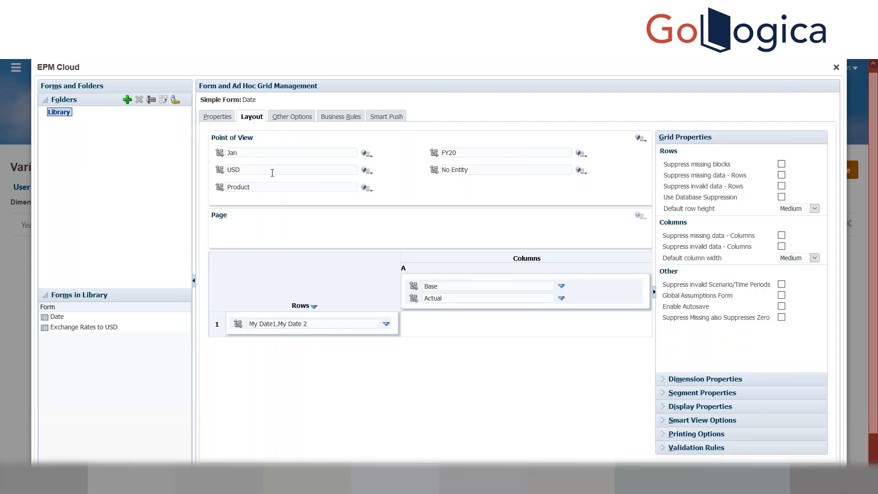
- Set the Years member in the Date form's point of view to &Year, save the form, and finish editing
{"action": "left_click", "coordinate": [475, 155]}
{"action": "type", "text": "&Year"}
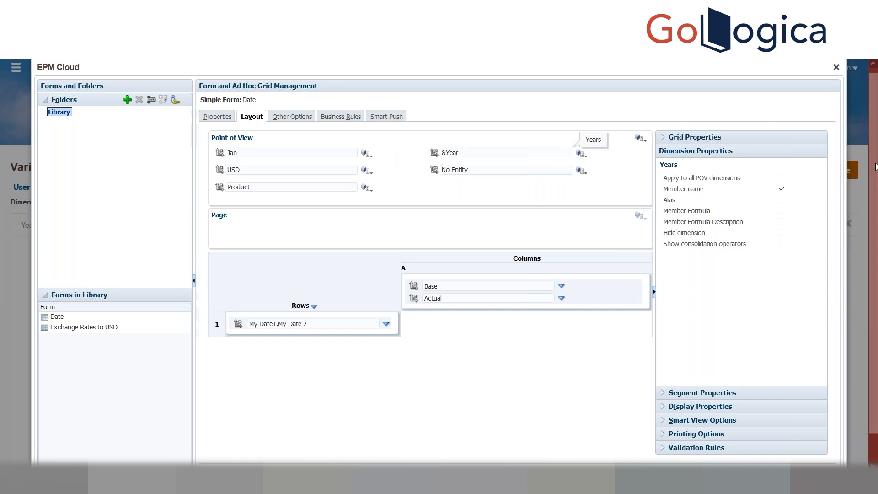
{"action": "scroll", "coordinate": [755, 324], "scroll_direction": "down", "scroll_amount": 1}
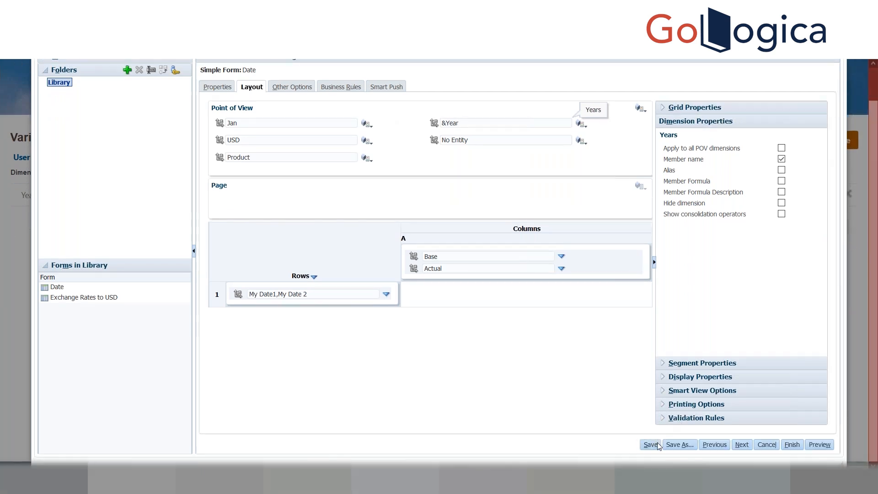
{"action": "left_click", "coordinate": [658, 444]}
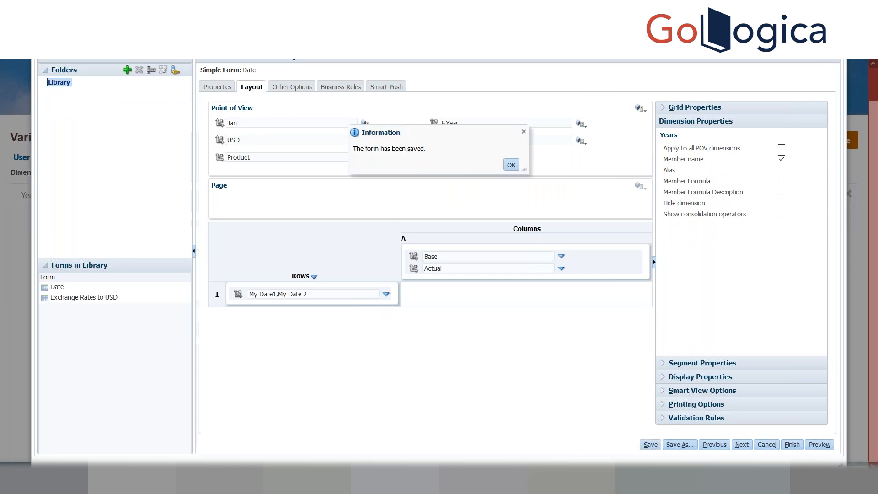
{"action": "left_click", "coordinate": [511, 167]}
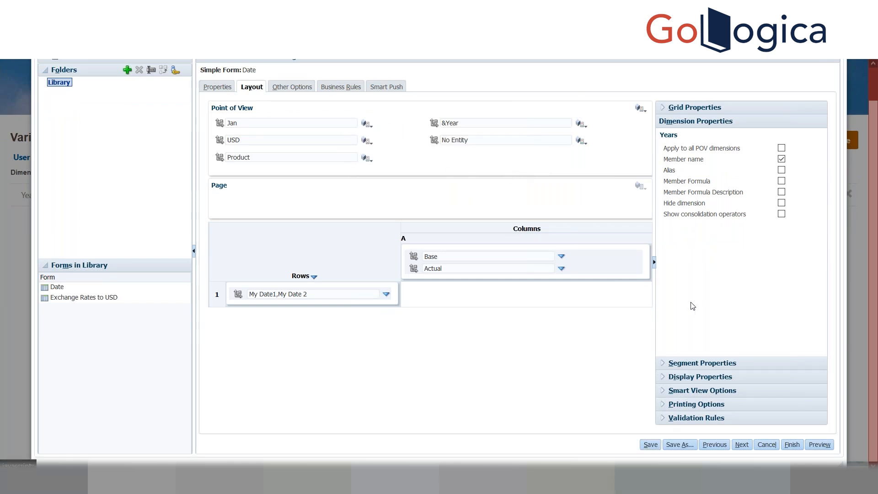
{"action": "left_click", "coordinate": [792, 444]}
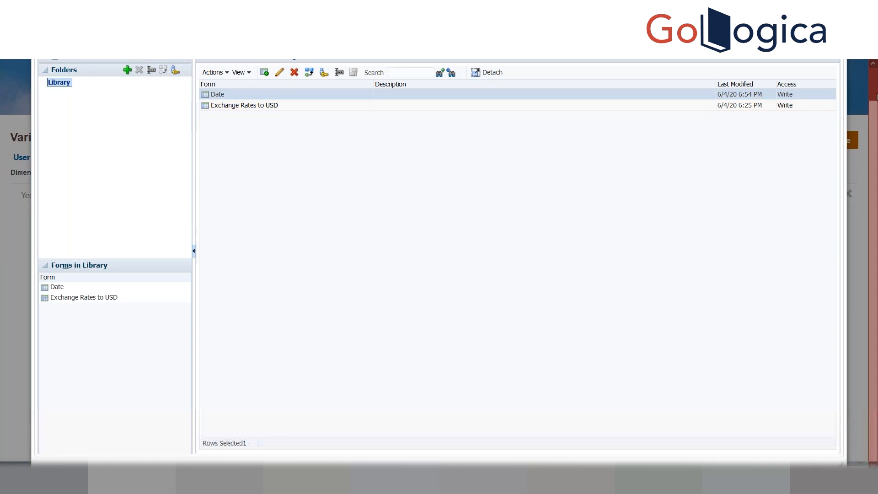
- Close form management and open the Date form from the Data Entry list
{"action": "left_click", "coordinate": [872, 75]}
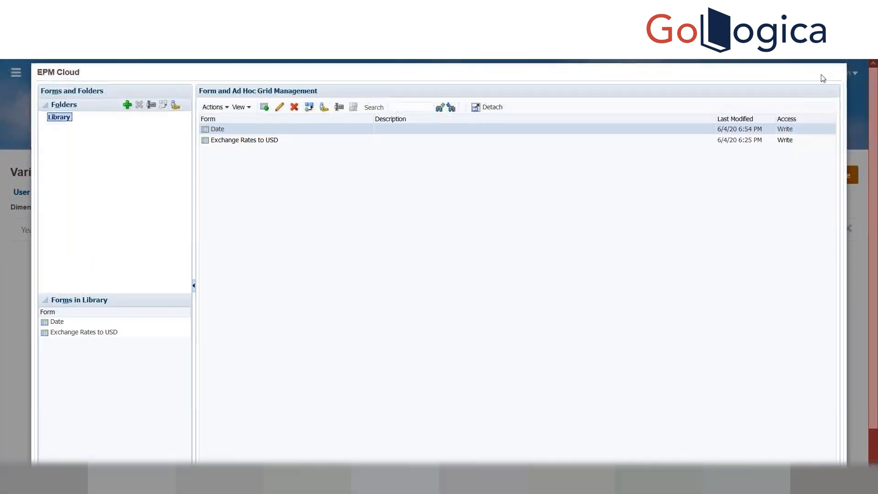
{"action": "left_click", "coordinate": [835, 73]}
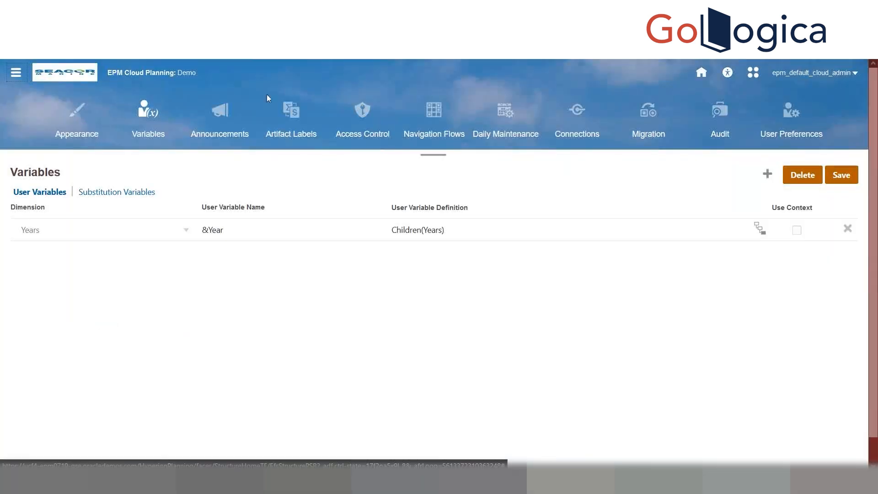
{"action": "left_click", "coordinate": [16, 73]}
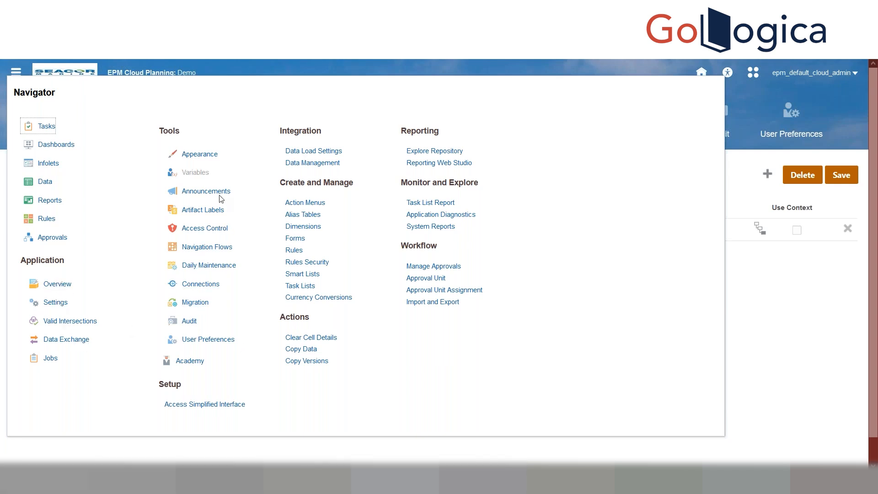
{"action": "left_click", "coordinate": [46, 182]}
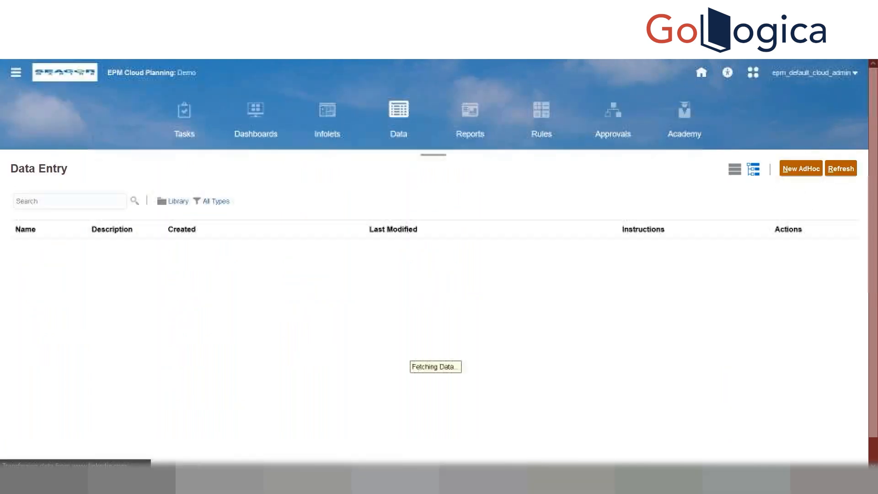
{"action": "left_click", "coordinate": [71, 281]}
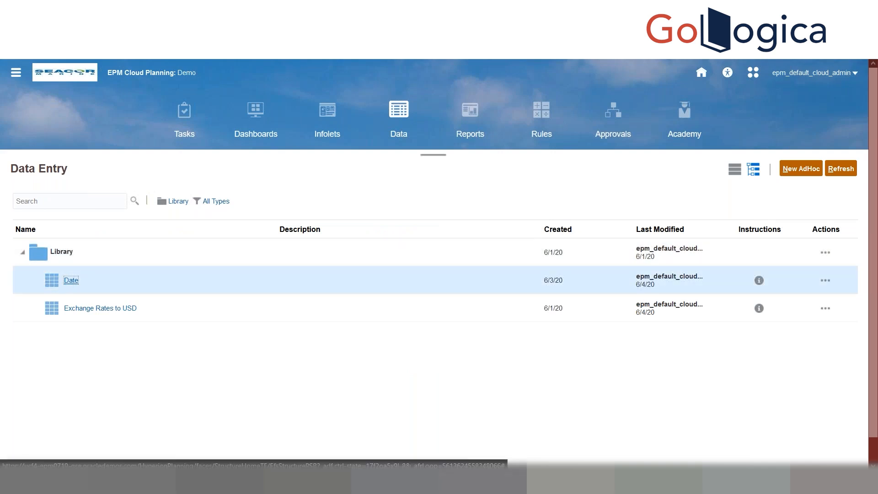
{"action": "left_click", "coordinate": [72, 281]}
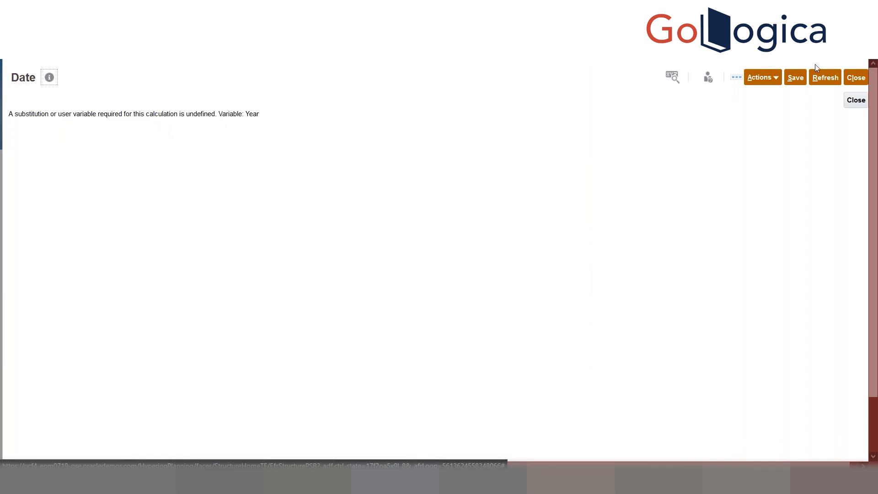
- Look through the Date form's actions and help options, and close the form
{"action": "left_click", "coordinate": [768, 78]}
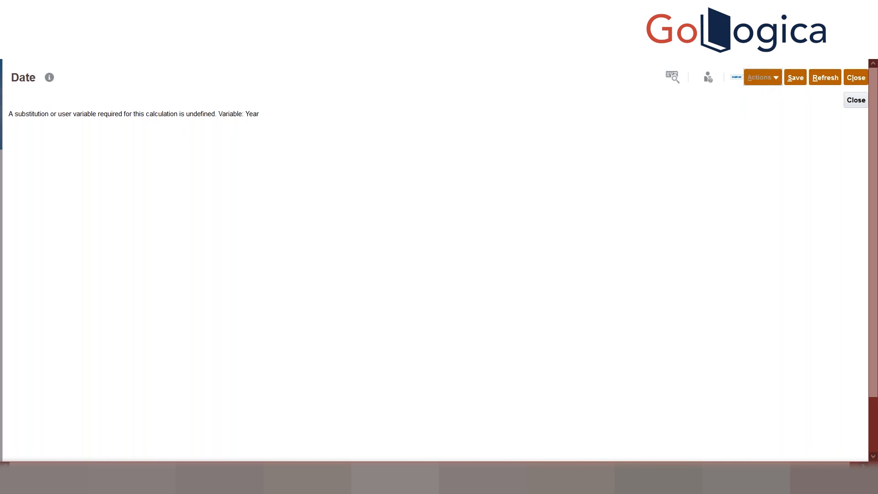
{"action": "left_click", "coordinate": [776, 80]}
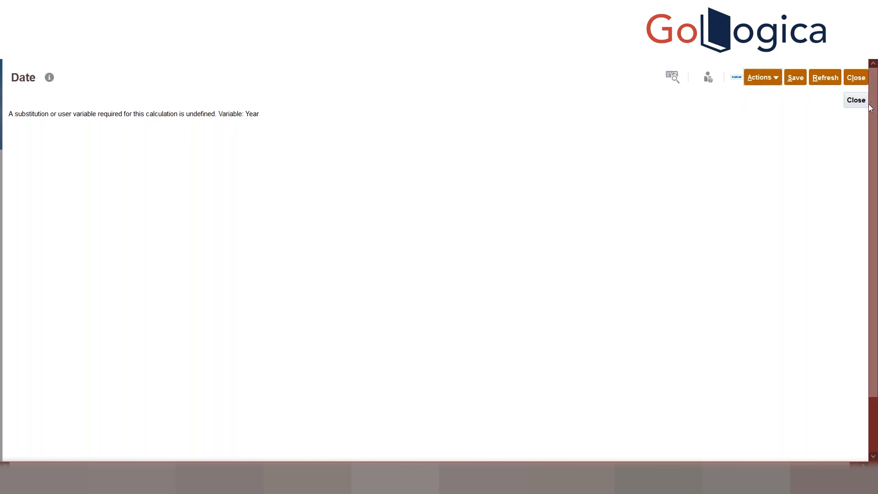
{"action": "left_click", "coordinate": [676, 86]}
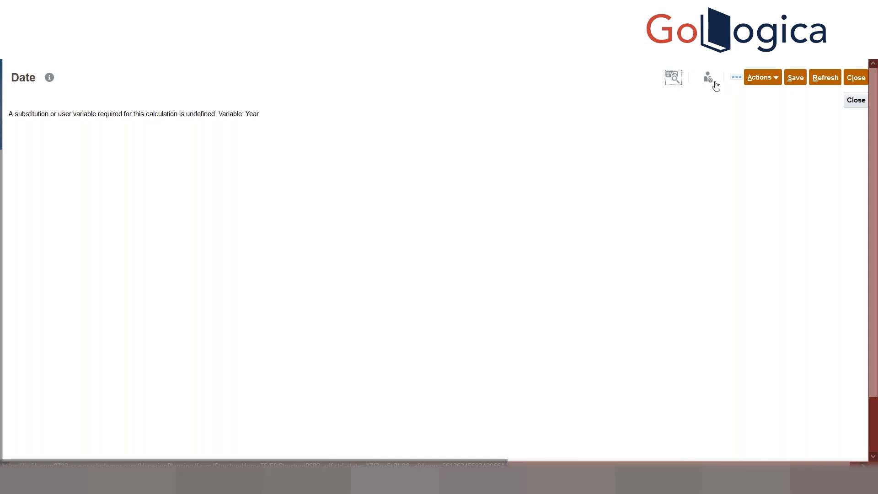
{"action": "left_click", "coordinate": [708, 81]}
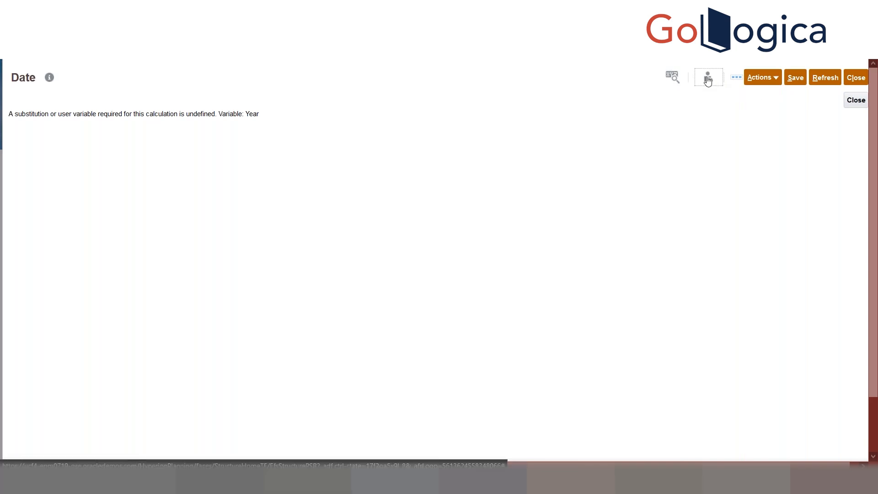
{"action": "left_click", "coordinate": [709, 82]}
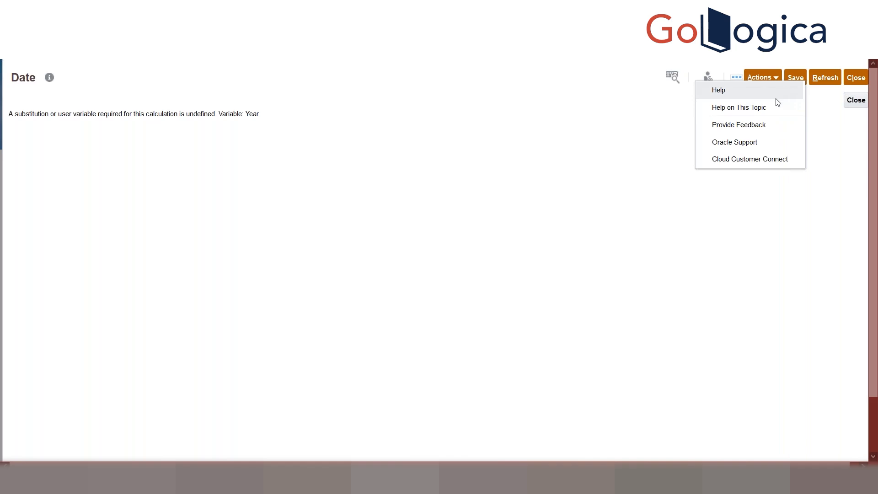
{"action": "left_click", "coordinate": [856, 99]}
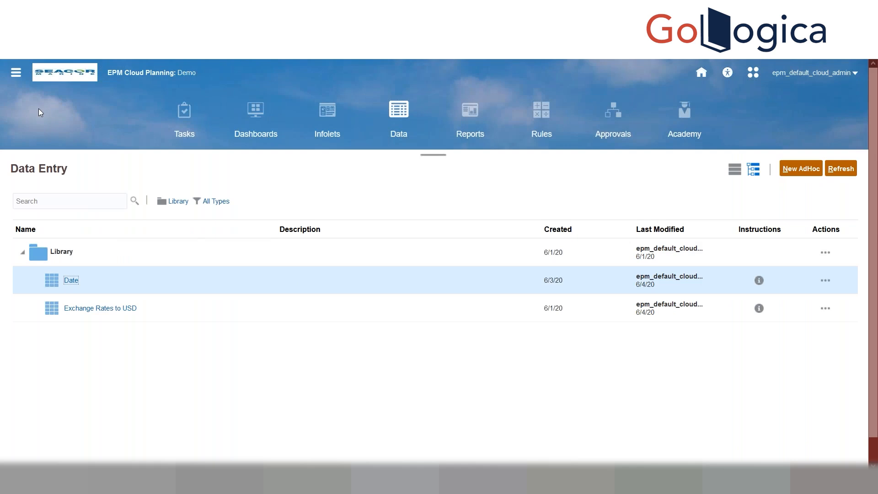
{"action": "left_click", "coordinate": [17, 73]}
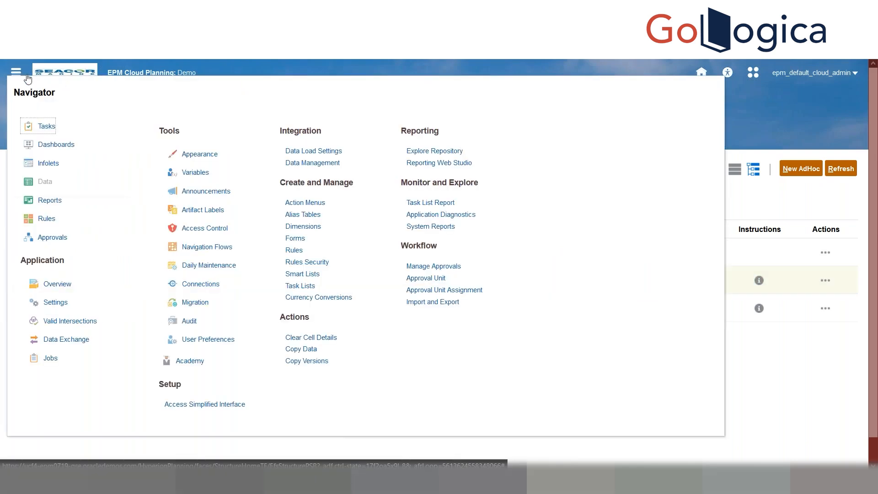
{"action": "left_click", "coordinate": [814, 195]}
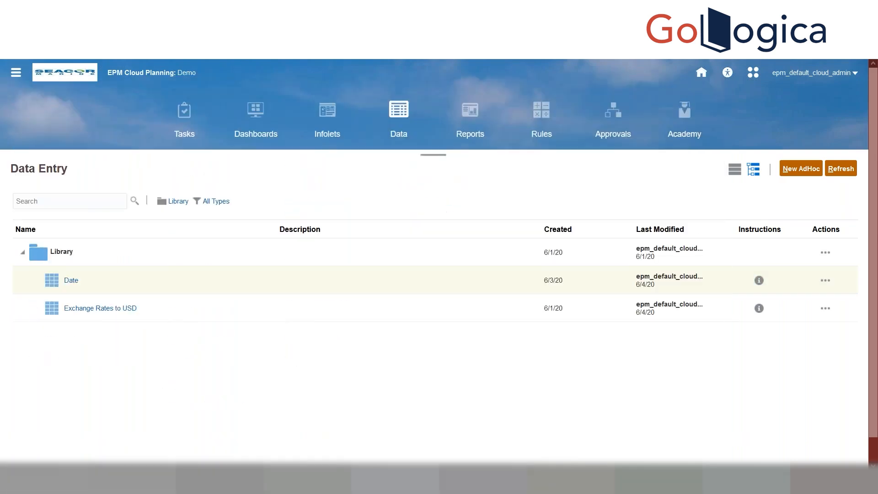
{"action": "left_click", "coordinate": [826, 280]}
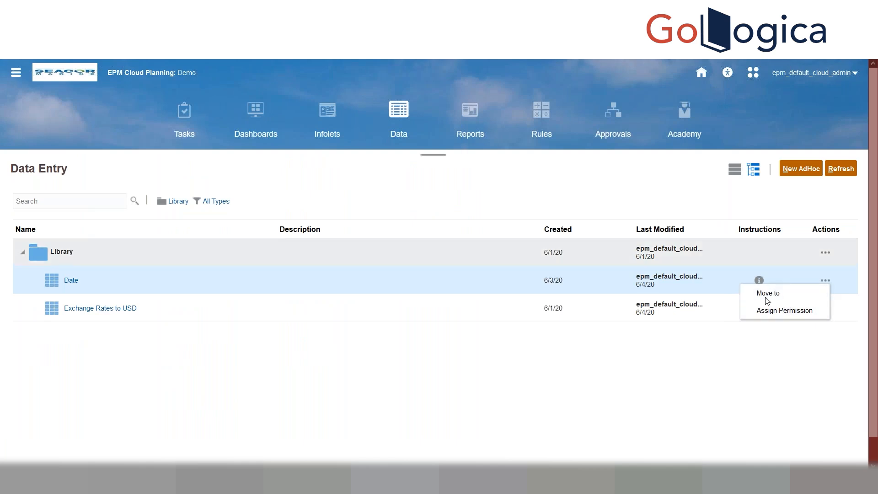
{"action": "left_click", "coordinate": [771, 201]}
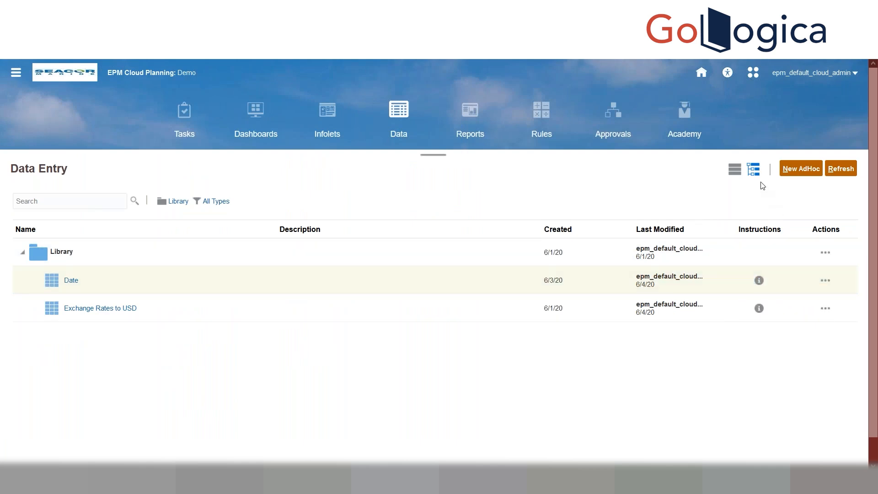
- Switch the Data Entry list from the folder tree to the flat list view
{"action": "left_click", "coordinate": [735, 173]}
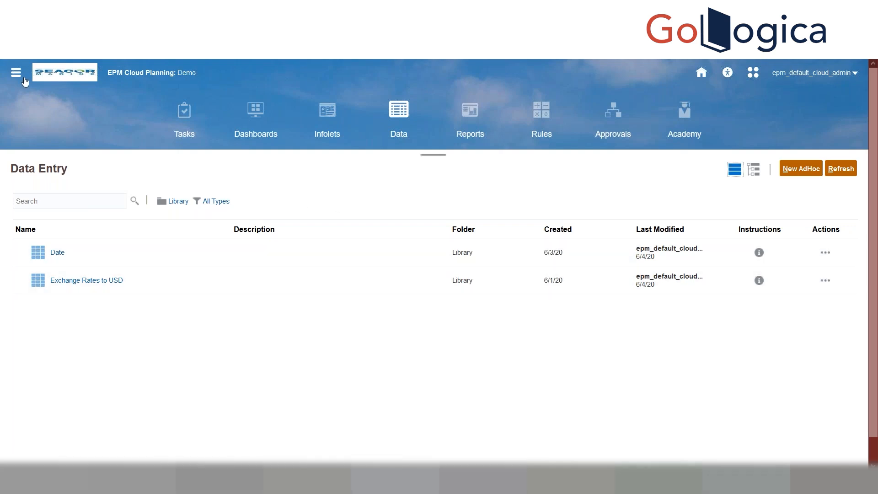
{"action": "left_click", "coordinate": [14, 78]}
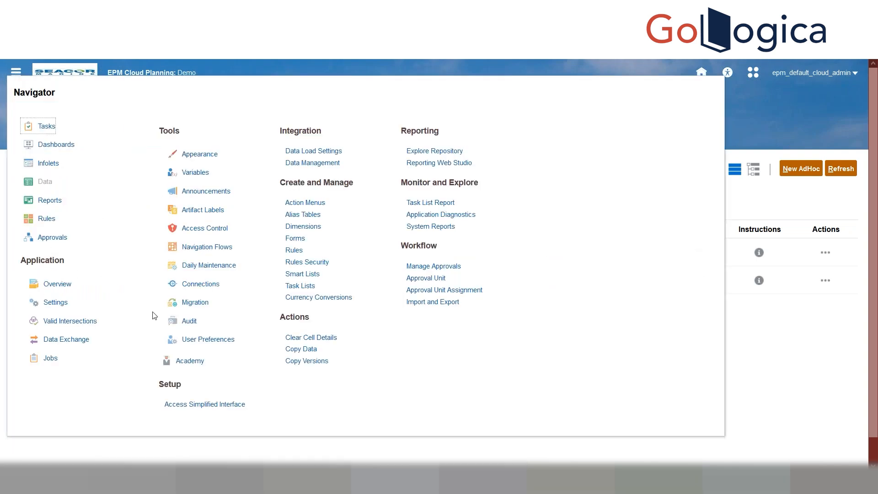
{"action": "left_click", "coordinate": [789, 110]}
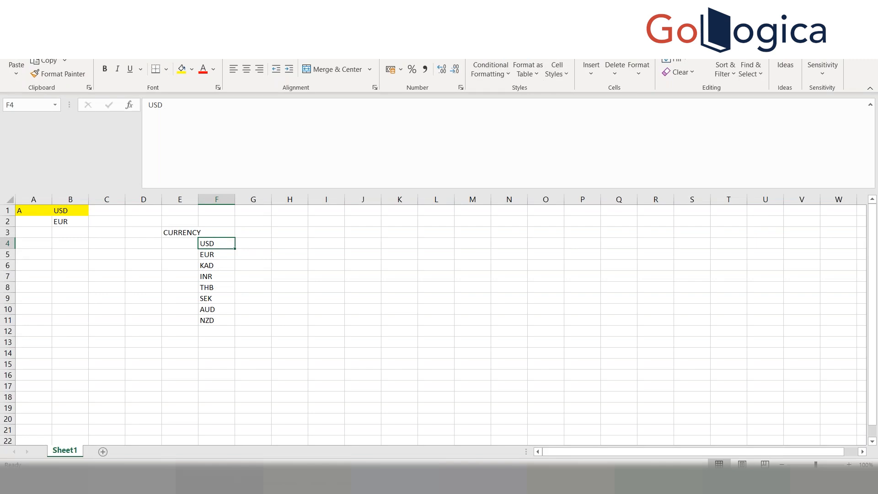
- Switch to Excel, select planning-a575452.pbcs.em2.oraclecloud.com in Smart View's private connections, and connect to the VSFMIS application
{"action": "left_click", "coordinate": [315, 35]}
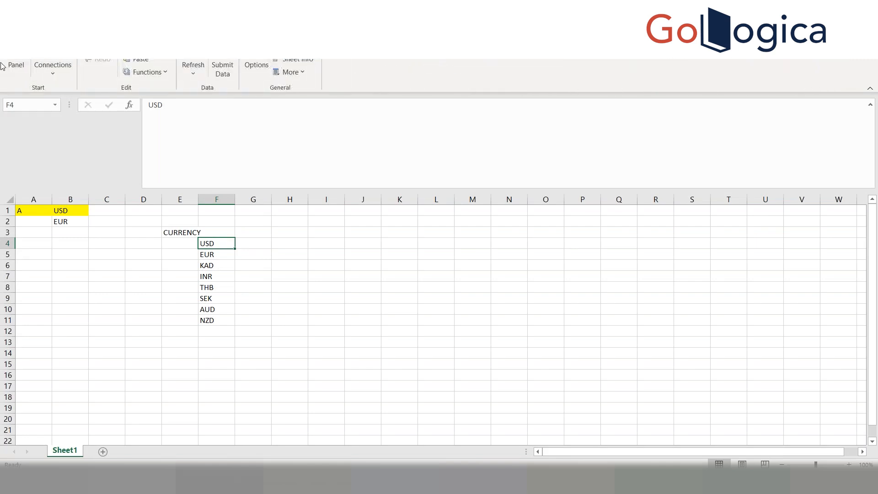
{"action": "left_click", "coordinate": [16, 54]}
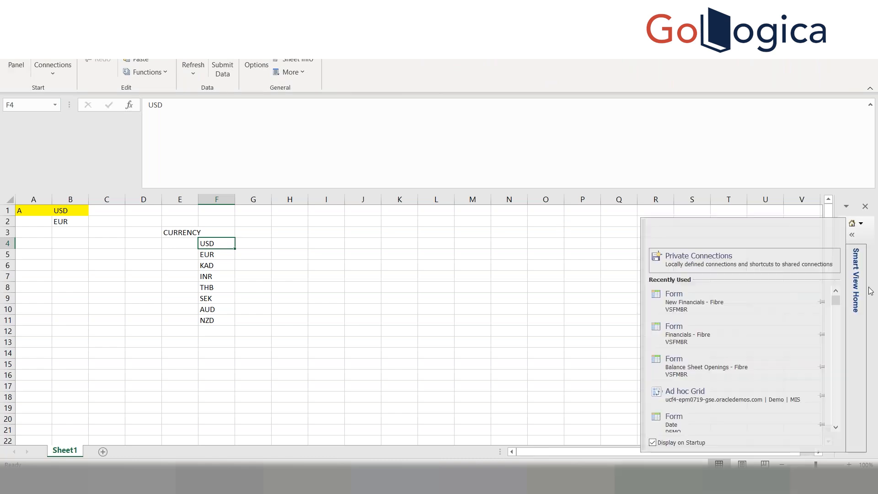
{"action": "left_click", "coordinate": [727, 263]}
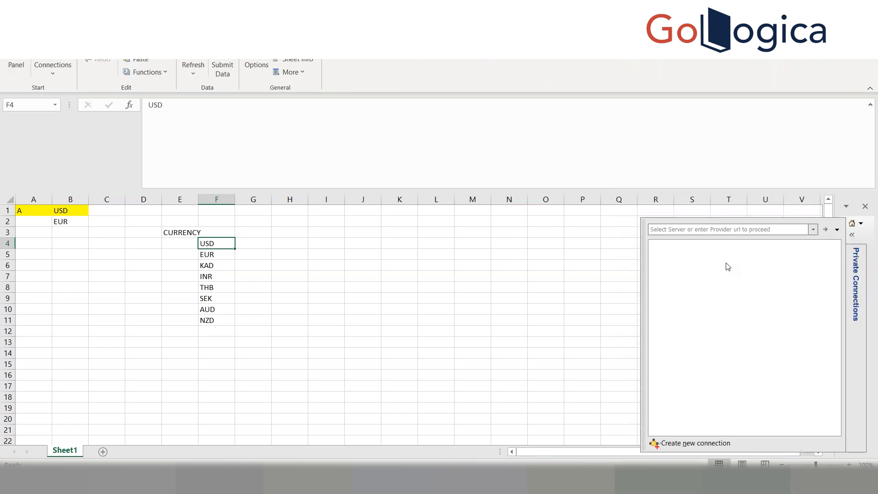
{"action": "left_click", "coordinate": [814, 229]}
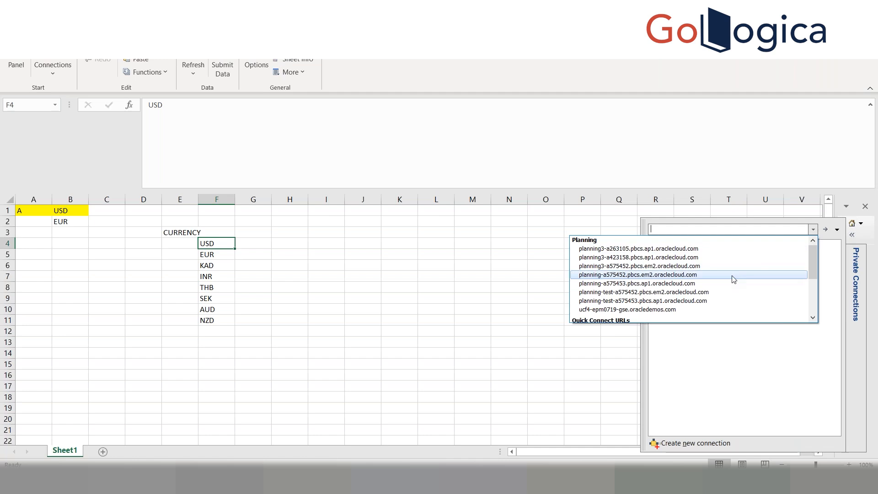
{"action": "left_click", "coordinate": [732, 276]}
{"action": "left_click", "coordinate": [702, 245]}
{"action": "right_click", "coordinate": [703, 246]}
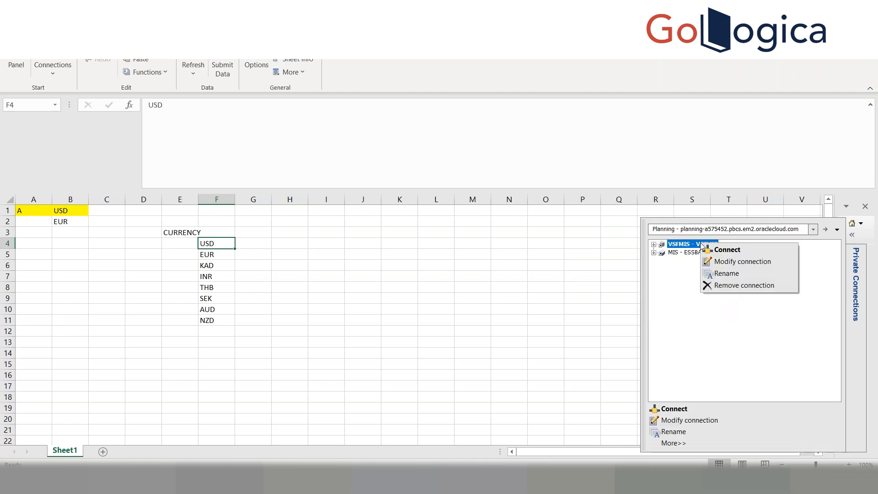
{"action": "left_click", "coordinate": [713, 249]}
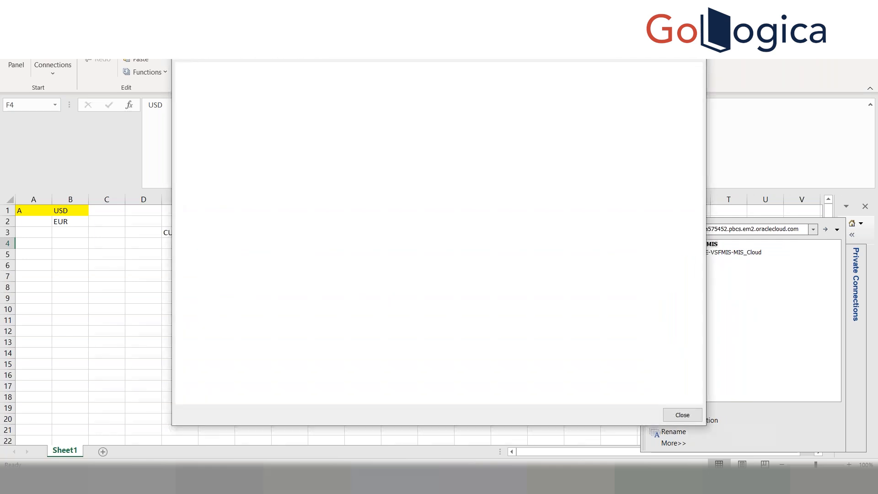
- Sign in to Oracle Cloud with the account's user name and password
{"action": "type", "text": "grasim"}
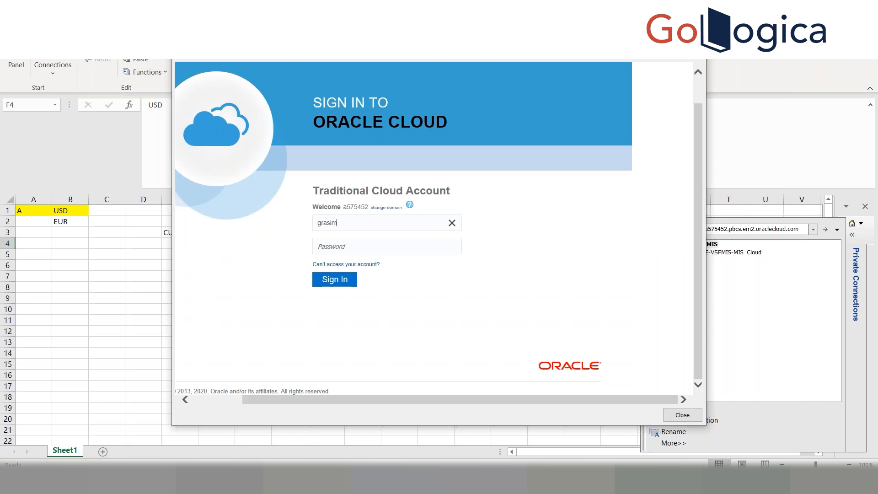
{"action": "key", "text": "Tab"}
{"action": "type", "text": "••••••••"}
{"action": "key", "text": "Return"}
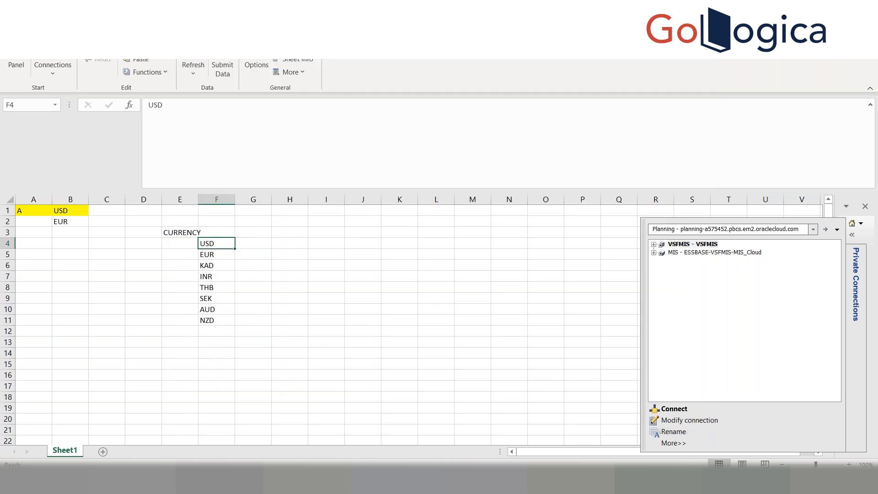
- In the VSFMIS connection's user preferences, set the Year user variable to FY20 and confirm the preferences
{"action": "right_click", "coordinate": [680, 250]}
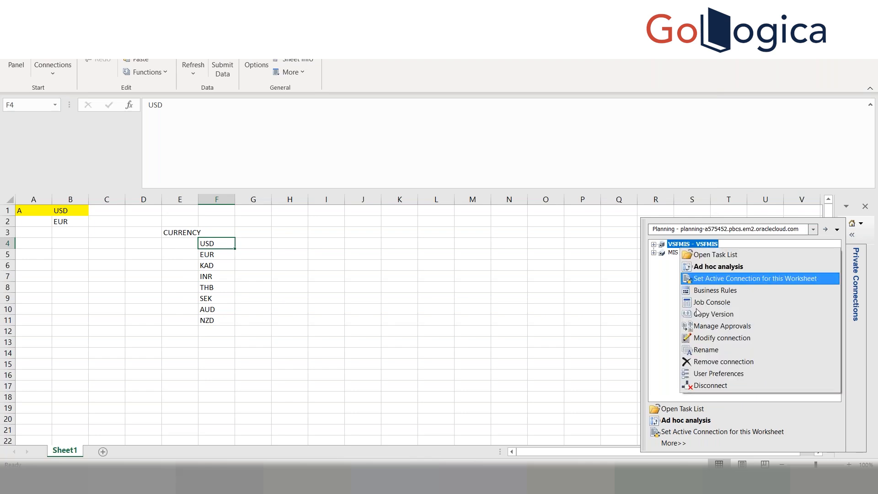
{"action": "left_click", "coordinate": [709, 375]}
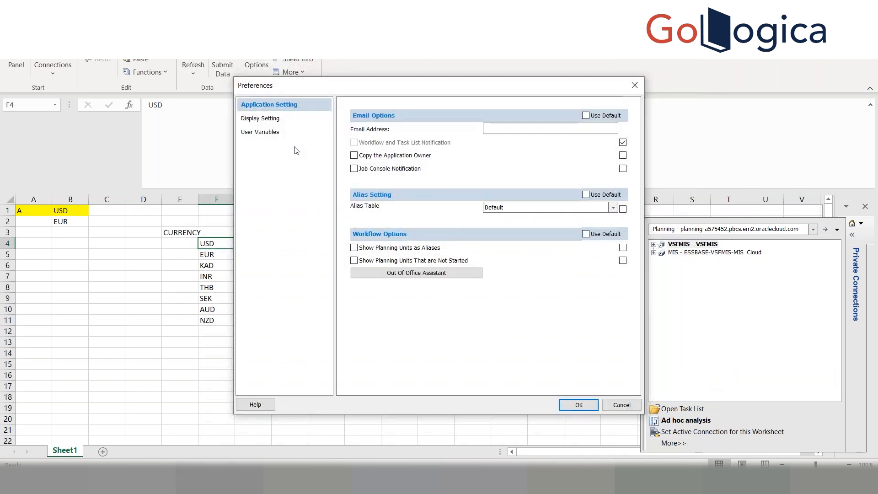
{"action": "left_click", "coordinate": [271, 134]}
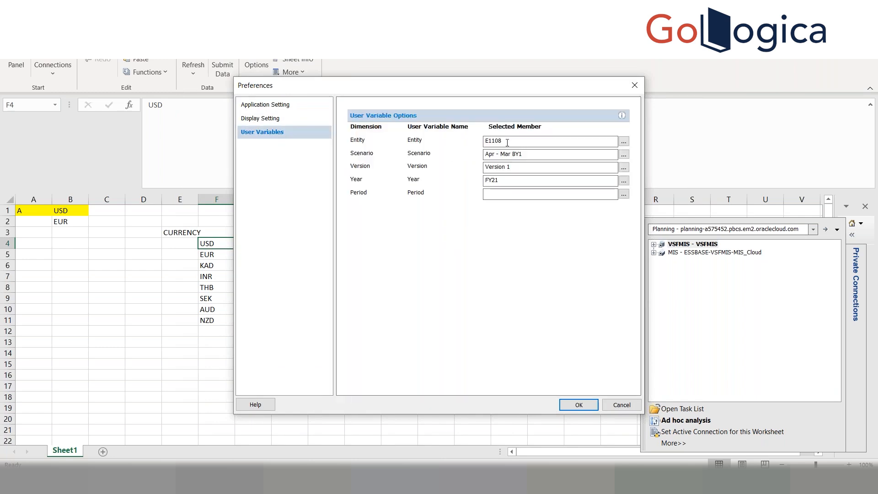
{"action": "left_click", "coordinate": [502, 182]}
{"action": "key", "text": "BackSpace"}
{"action": "type", "text": "0"}
{"action": "left_click", "coordinate": [575, 405]}
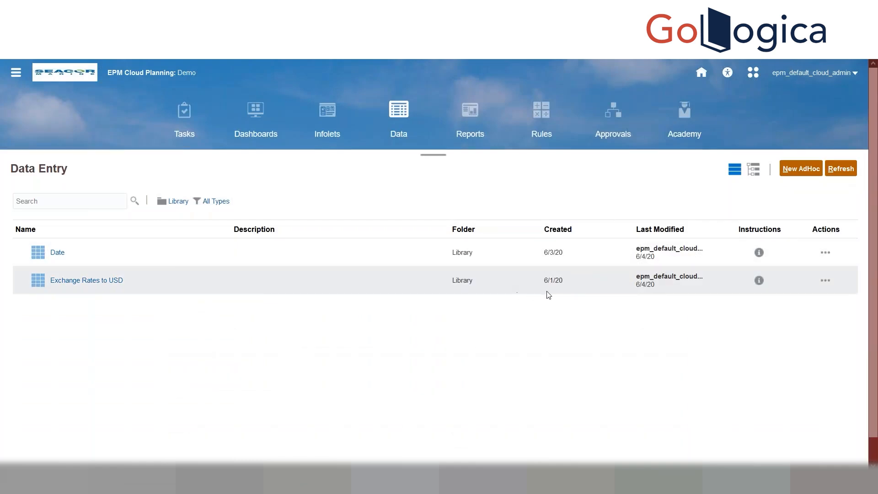
- Go back to EPM Cloud Planning and open the substitution variables of the Demo application
{"action": "left_click", "coordinate": [16, 80]}
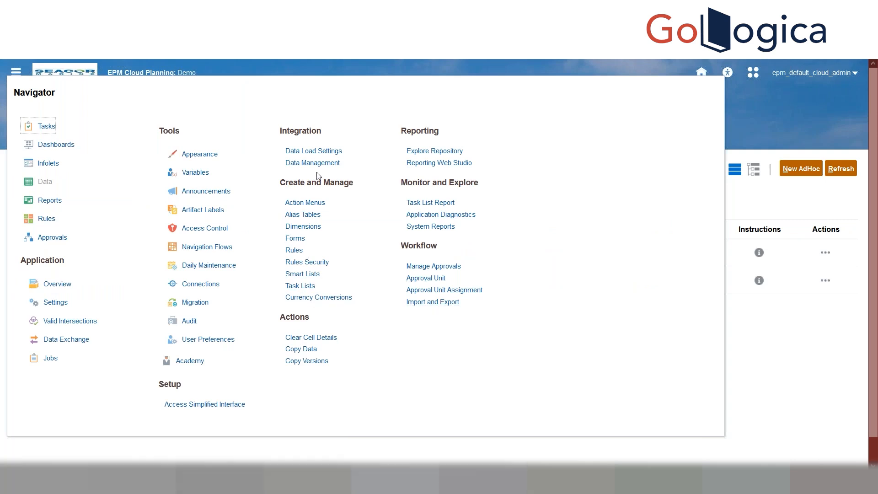
{"action": "left_click", "coordinate": [763, 109]}
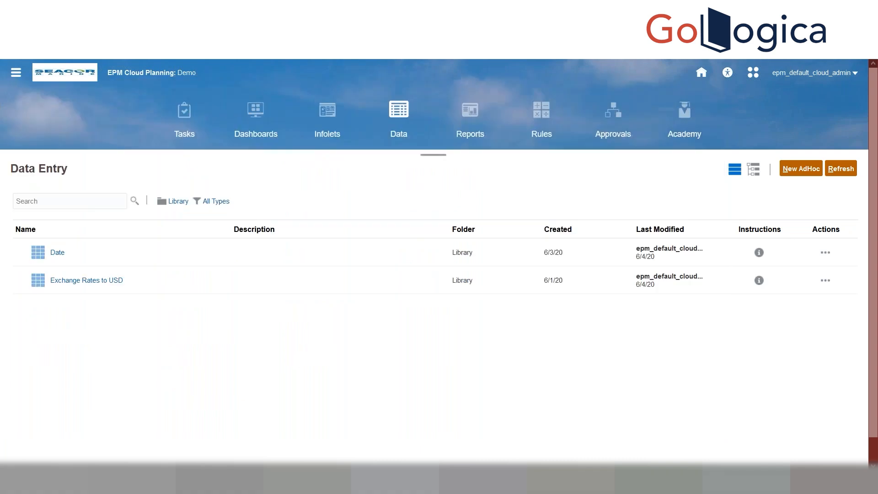
{"action": "left_click", "coordinate": [16, 72]}
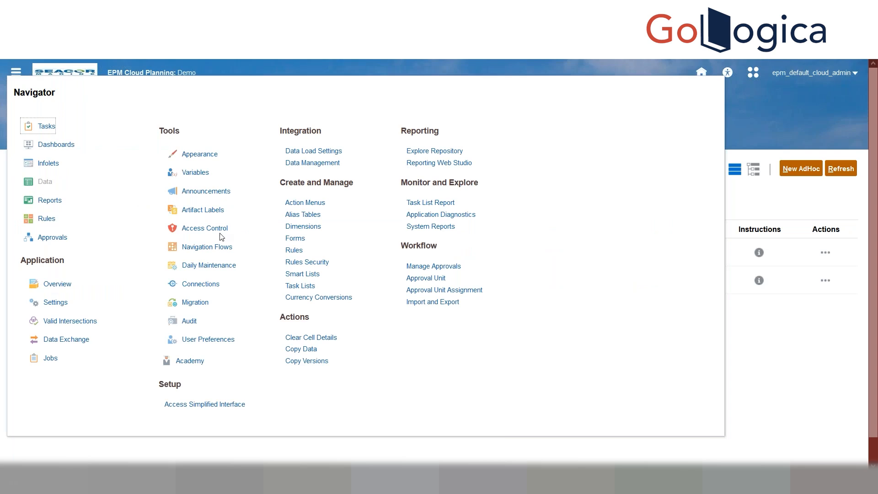
{"action": "left_click", "coordinate": [196, 173]}
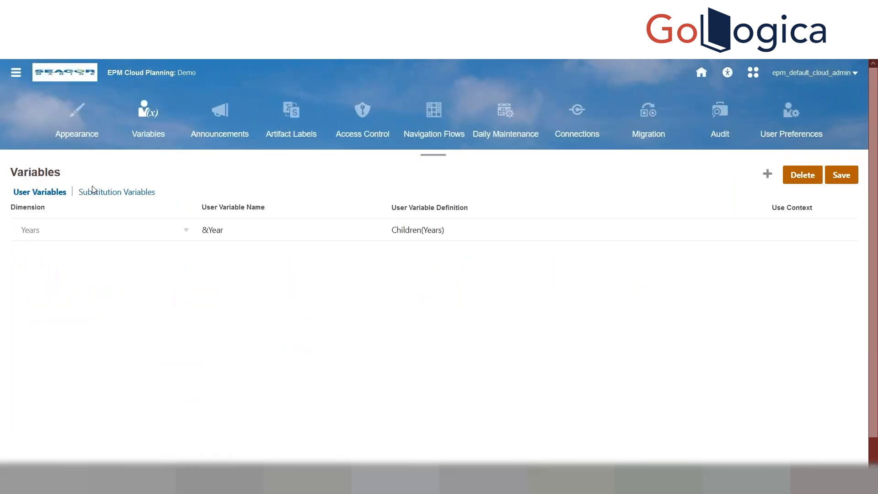
{"action": "left_click", "coordinate": [138, 193]}
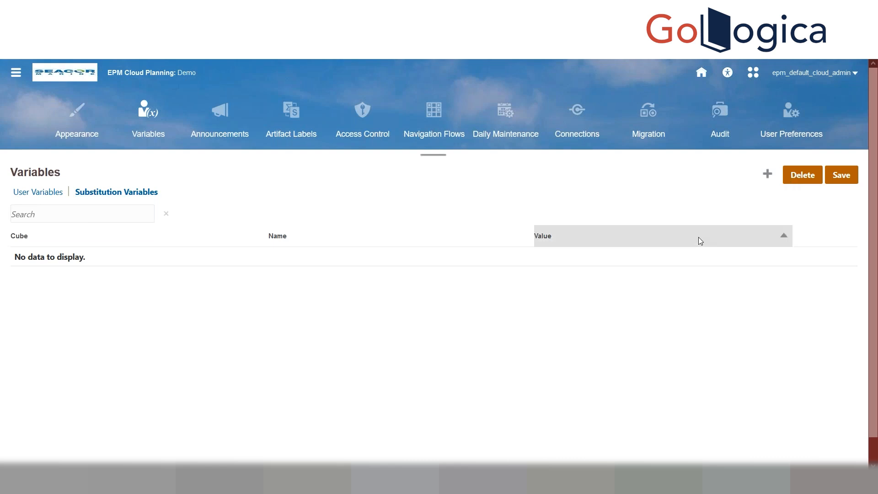
- Add a new substitution variable and assign it to the MIS cube
{"action": "left_click", "coordinate": [764, 175]}
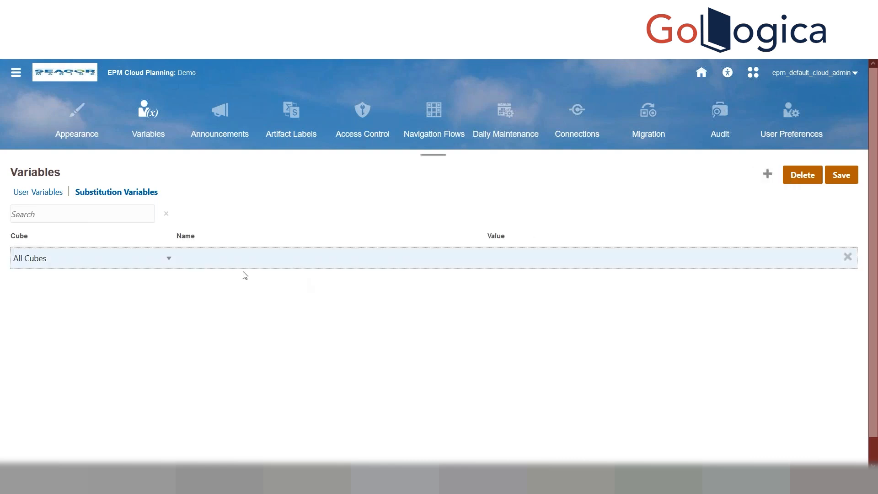
{"action": "left_click", "coordinate": [47, 258]}
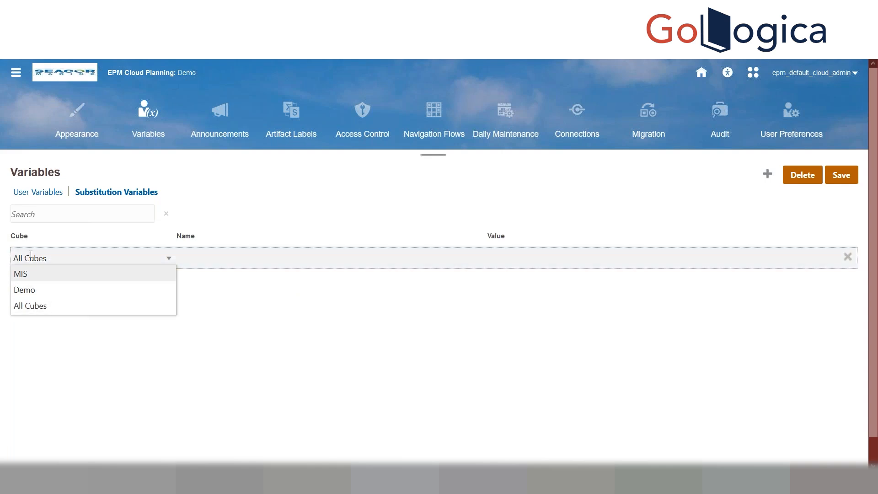
{"action": "left_click", "coordinate": [295, 287]}
{"action": "left_click", "coordinate": [148, 267]}
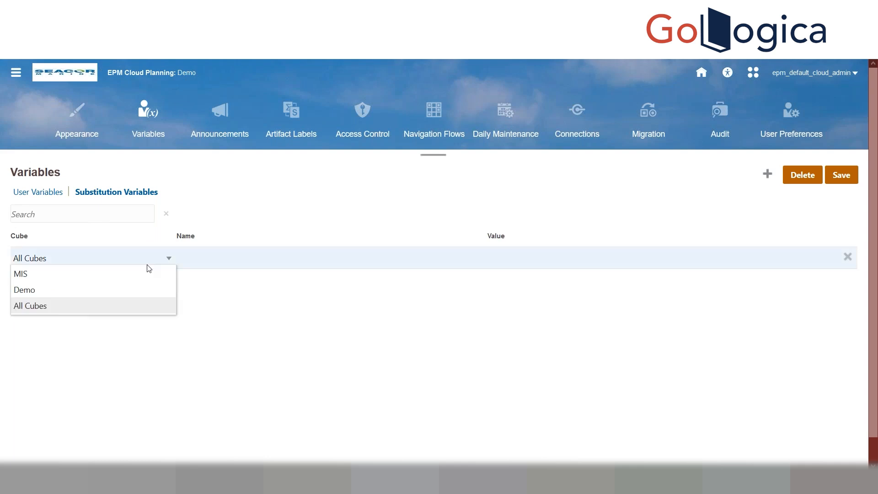
{"action": "left_click", "coordinate": [137, 276]}
- Name the new MIS substitution variable Curr_Year
{"action": "left_click", "coordinate": [236, 257]}
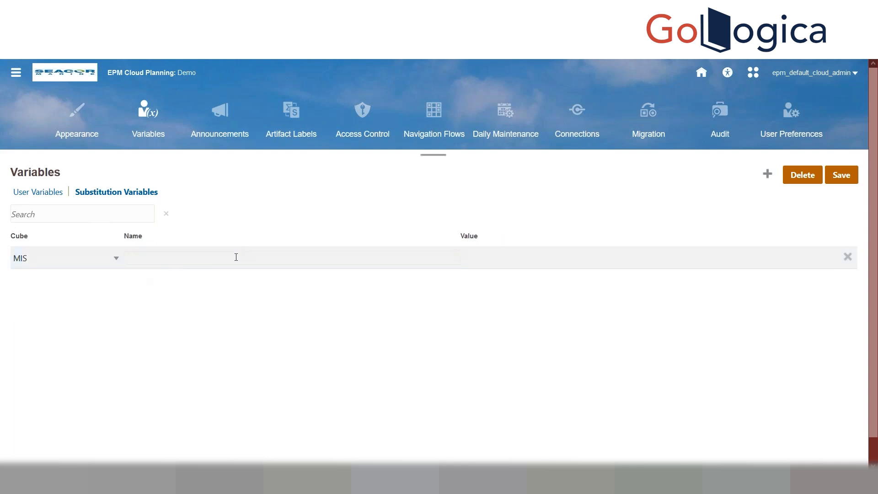
{"action": "type", "text": "Curr"}
{"action": "key", "text": "ctrl+a"}
{"action": "left_click", "coordinate": [236, 257]}
{"action": "type", "text": "ear"}
{"action": "key", "text": "Return"}
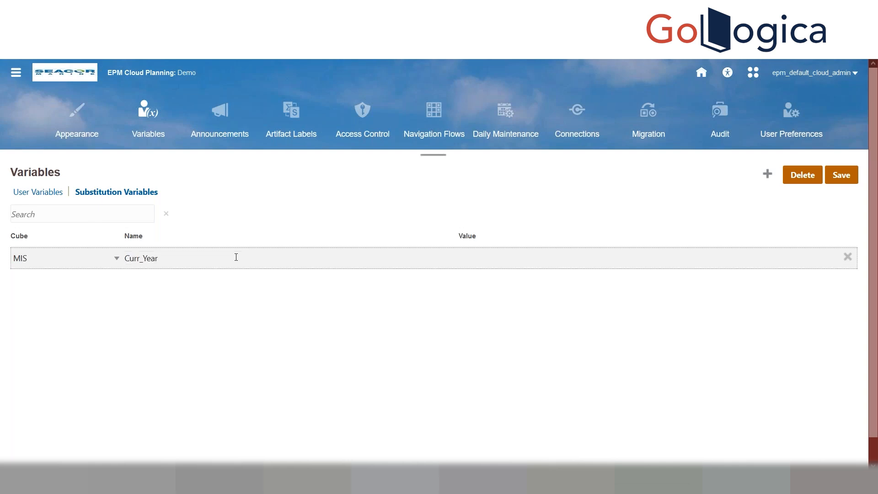
- Set the Curr_Year substitution variable's value to FY20 and save it
{"action": "left_click", "coordinate": [470, 264]}
{"action": "type", "text": "FY21"}
{"action": "key", "text": "BackSpace"}
{"action": "type", "text": "0"}
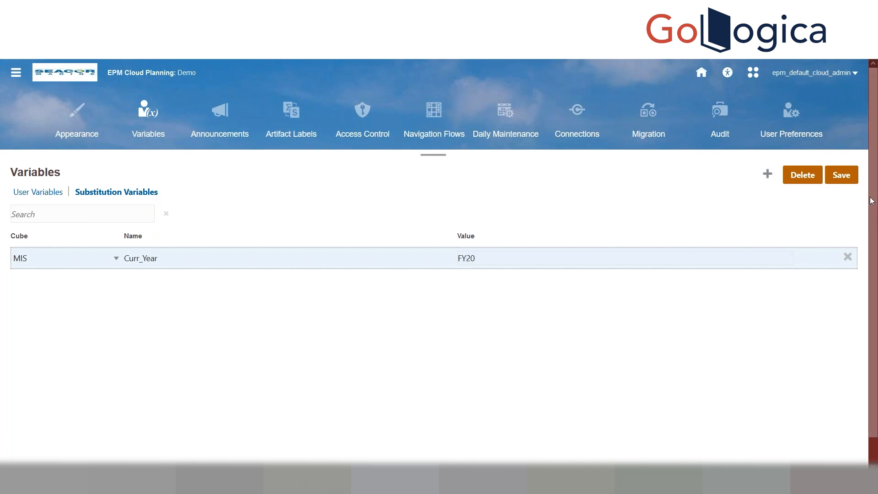
{"action": "left_click", "coordinate": [845, 178]}
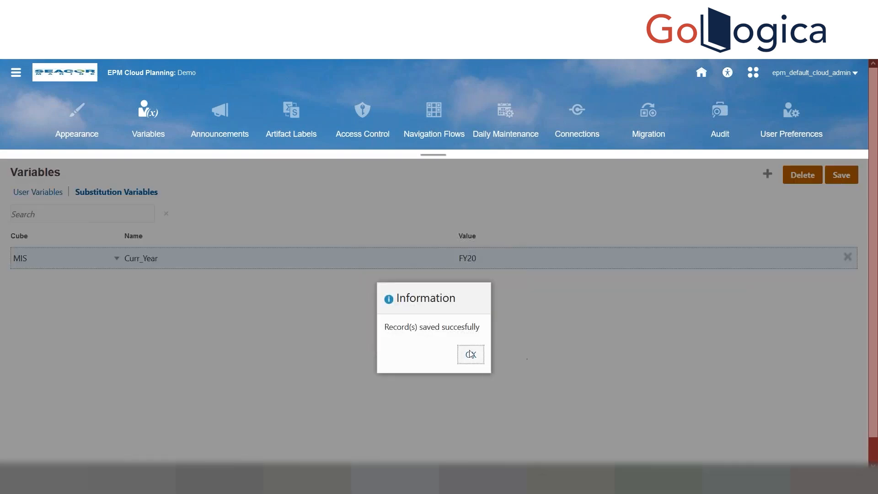
{"action": "left_click", "coordinate": [469, 353]}
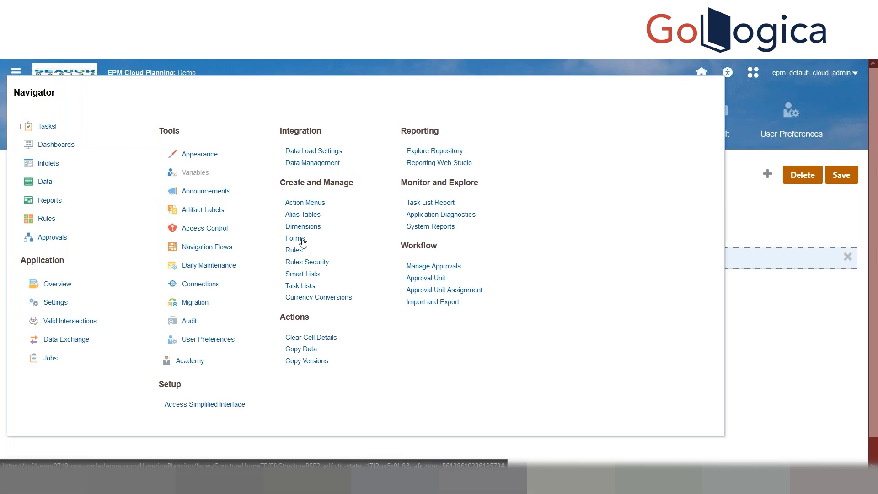
- Open the Date form from the form library for editing and show its layout
{"action": "left_click", "coordinate": [300, 238]}
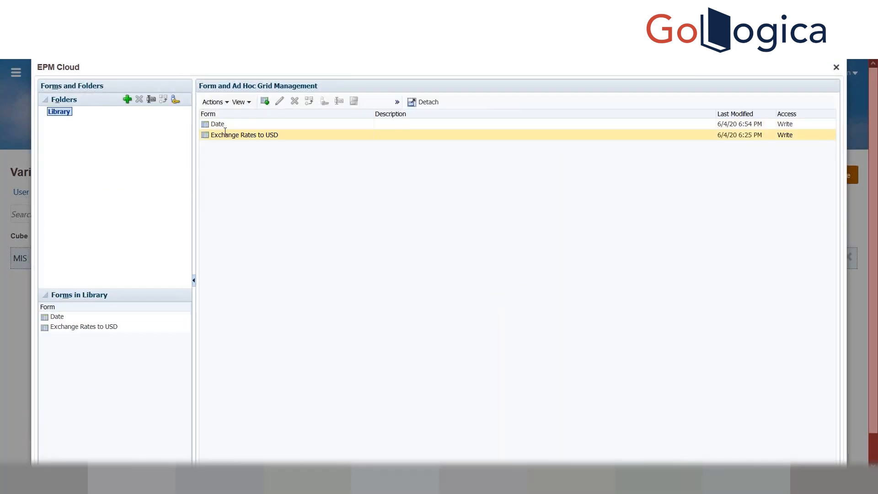
{"action": "left_click", "coordinate": [224, 126]}
{"action": "left_click", "coordinate": [280, 101]}
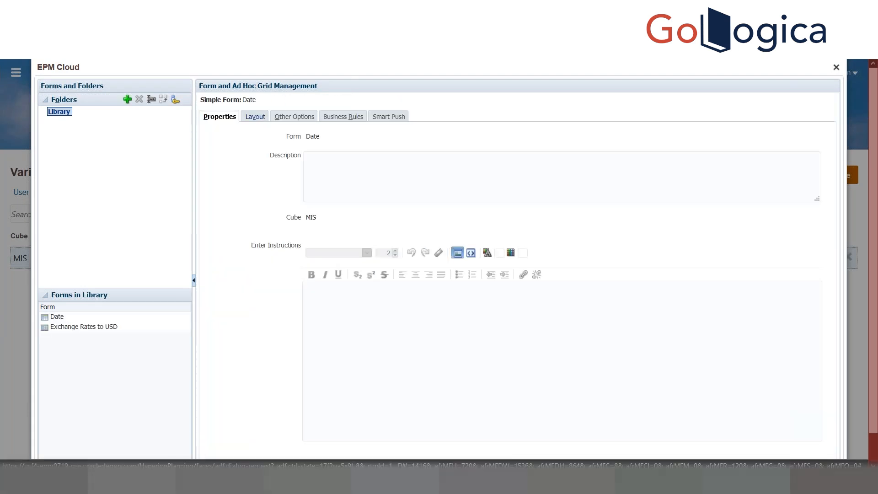
{"action": "left_click", "coordinate": [255, 117]}
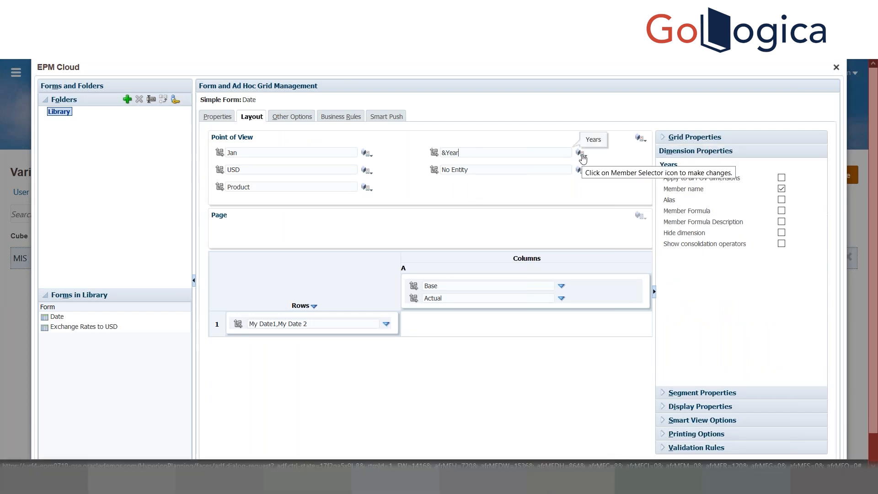
- Set the Years dimension in the Date form's point of view to the Curr_Year substitution variable
{"action": "left_click", "coordinate": [581, 156]}
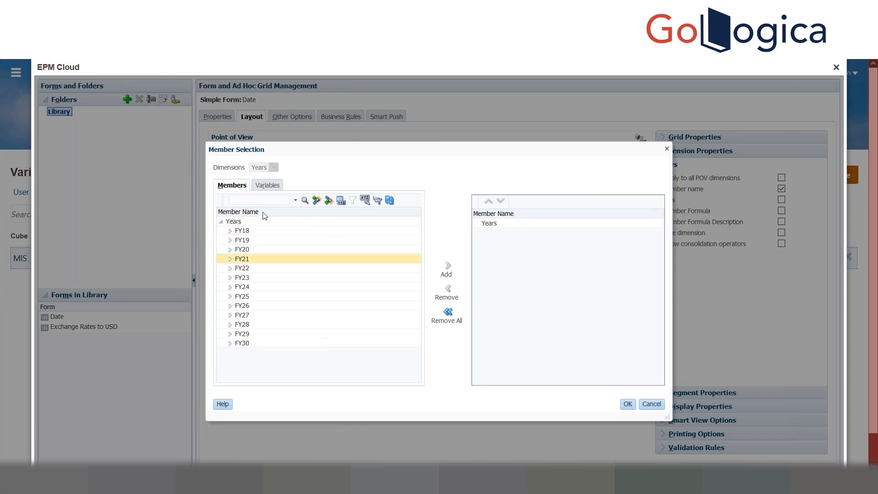
{"action": "left_click", "coordinate": [263, 188]}
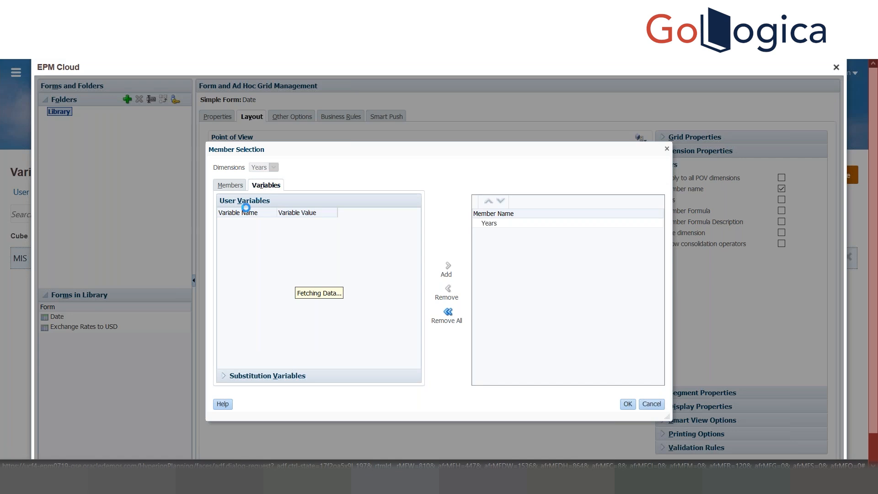
{"action": "left_click", "coordinate": [223, 377]}
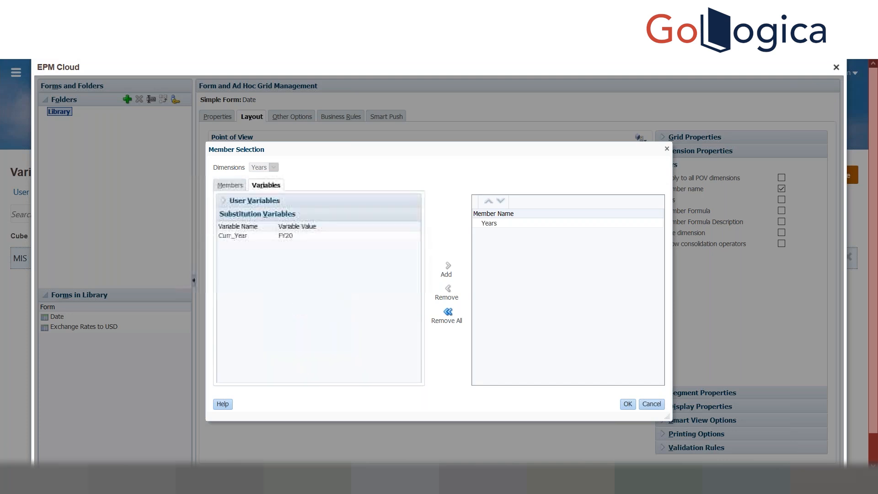
{"action": "left_click", "coordinate": [238, 237]}
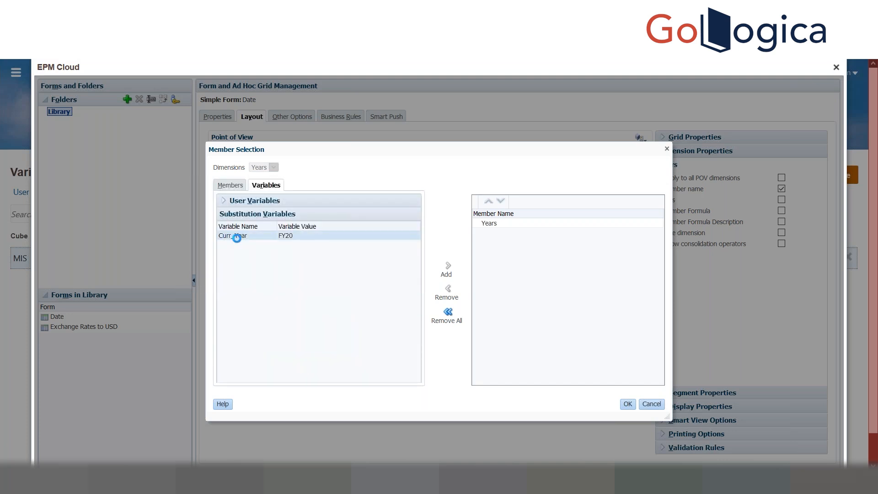
{"action": "left_click", "coordinate": [447, 269]}
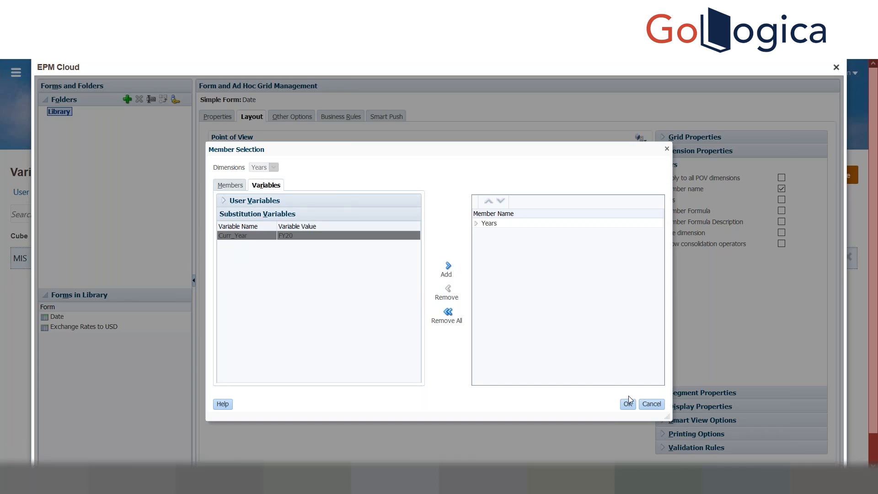
{"action": "left_click", "coordinate": [448, 271]}
{"action": "left_click", "coordinate": [504, 236]}
{"action": "left_click", "coordinate": [476, 225]}
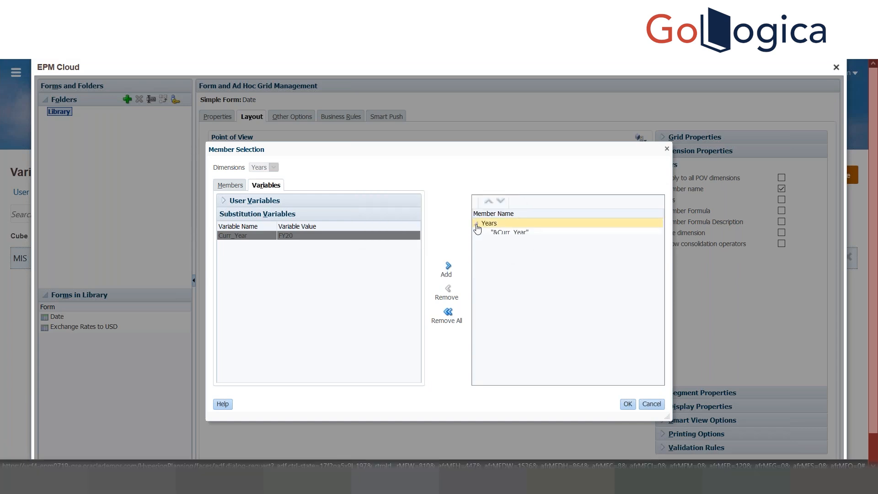
{"action": "left_click", "coordinate": [629, 405]}
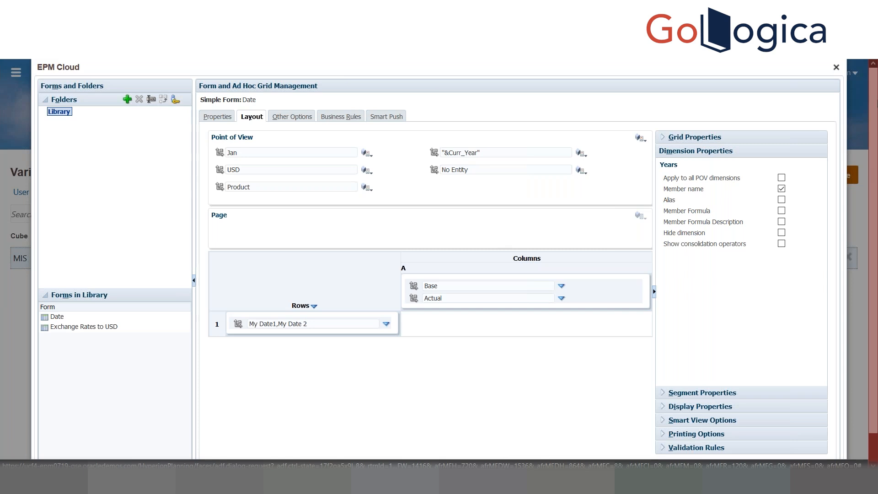
- Preview the Date form to check its Years point of view, and close the preview
{"action": "scroll", "coordinate": [872, 105], "scroll_direction": "down", "scroll_amount": 1}
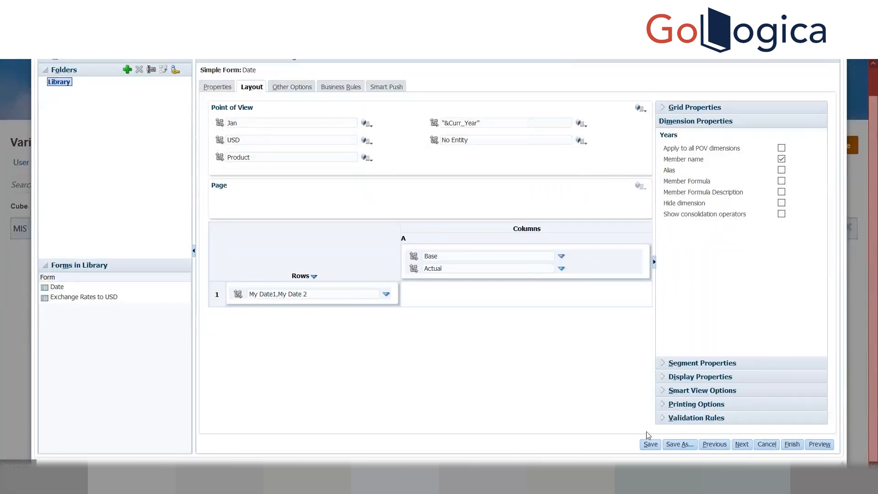
{"action": "left_click", "coordinate": [813, 448]}
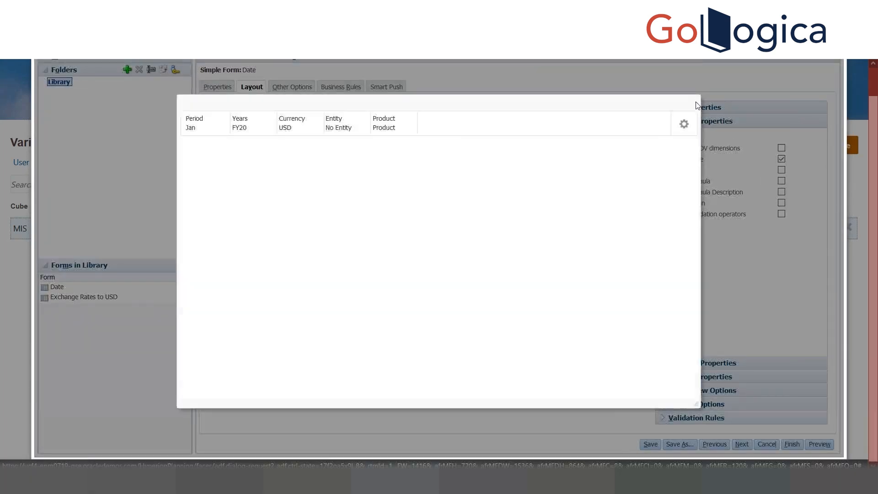
{"action": "left_click", "coordinate": [695, 101]}
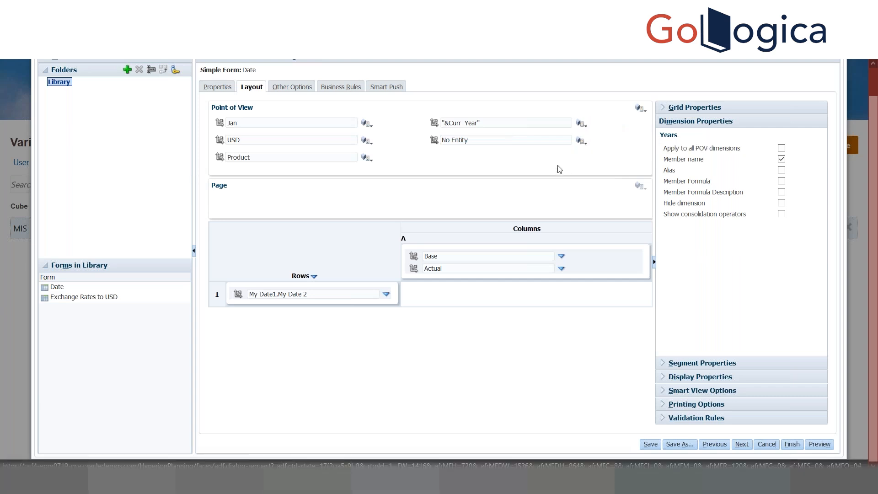
- Examine the available members for the Product point of view and the Account row, expanding BALANCE SHEET
{"action": "left_click", "coordinate": [366, 159]}
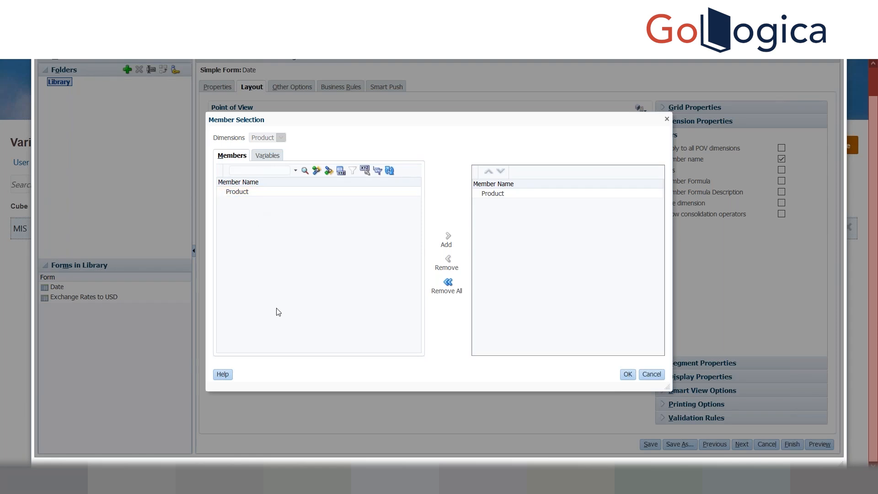
{"action": "left_click", "coordinate": [667, 120]}
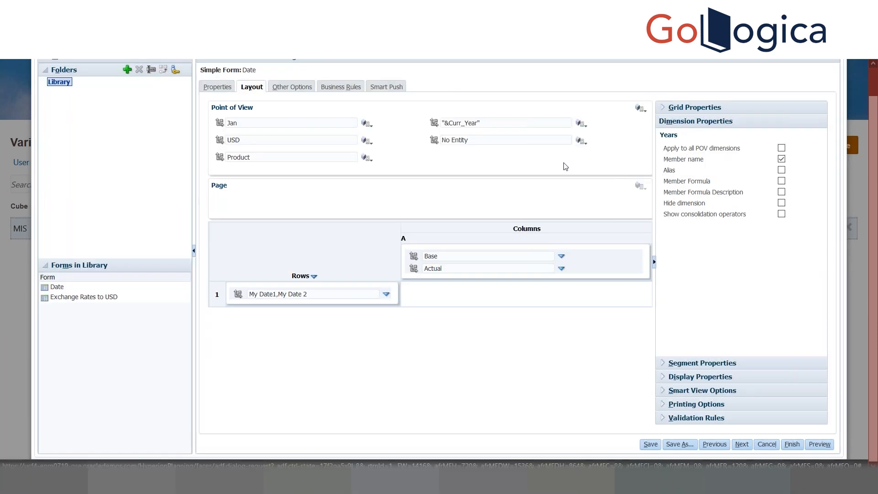
{"action": "left_click", "coordinate": [389, 293]}
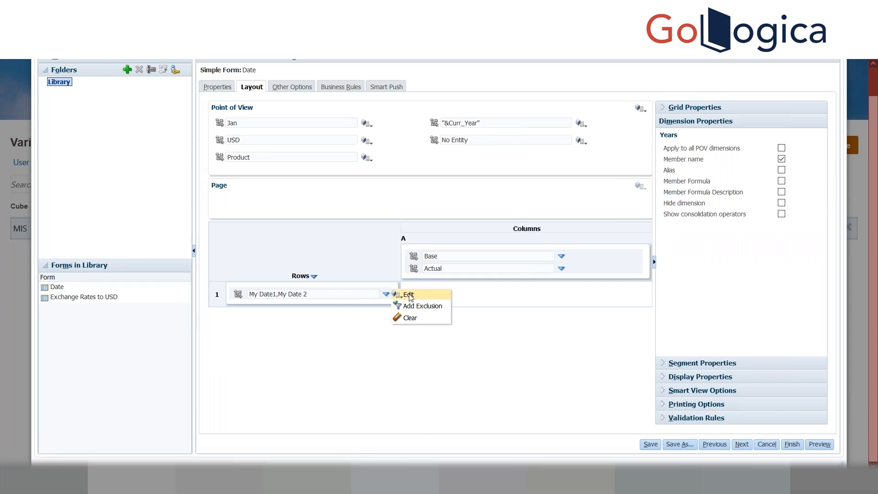
{"action": "left_click", "coordinate": [409, 297]}
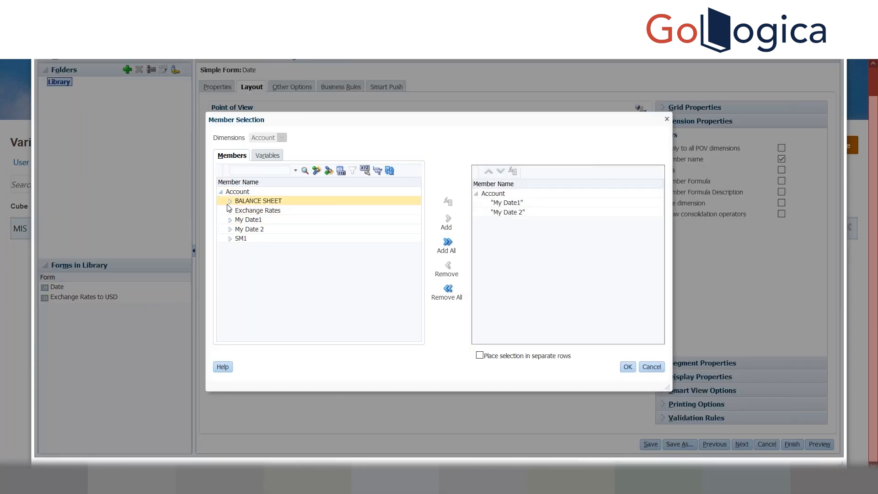
{"action": "left_click", "coordinate": [229, 201]}
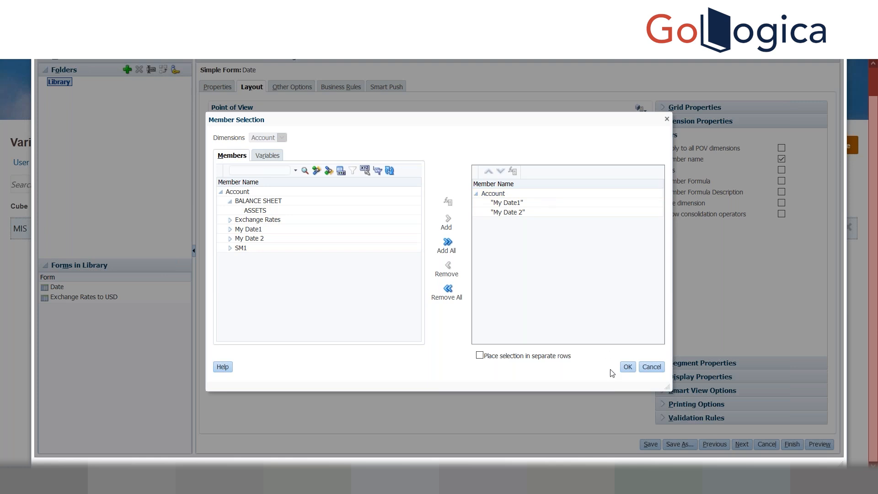
{"action": "left_click", "coordinate": [627, 364]}
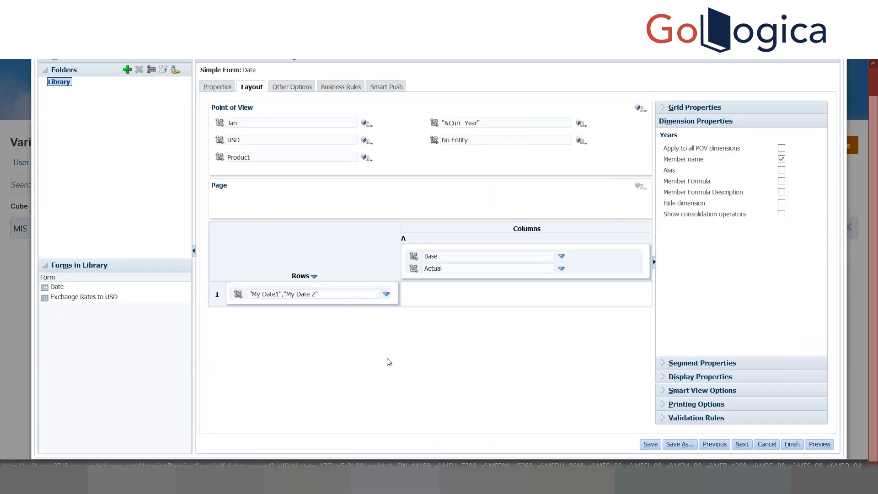
- Finish editing the Date form and leave form management for the home page
{"action": "left_click", "coordinate": [791, 445]}
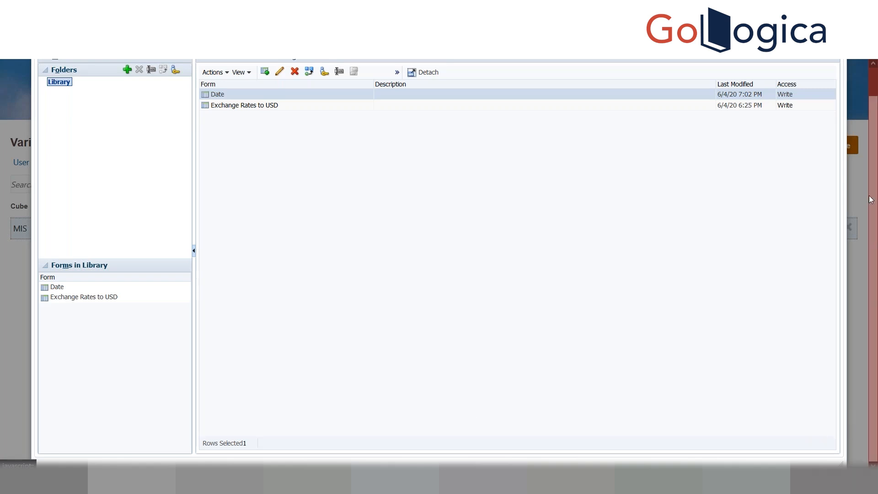
{"action": "scroll", "coordinate": [871, 206], "scroll_direction": "up", "scroll_amount": 1}
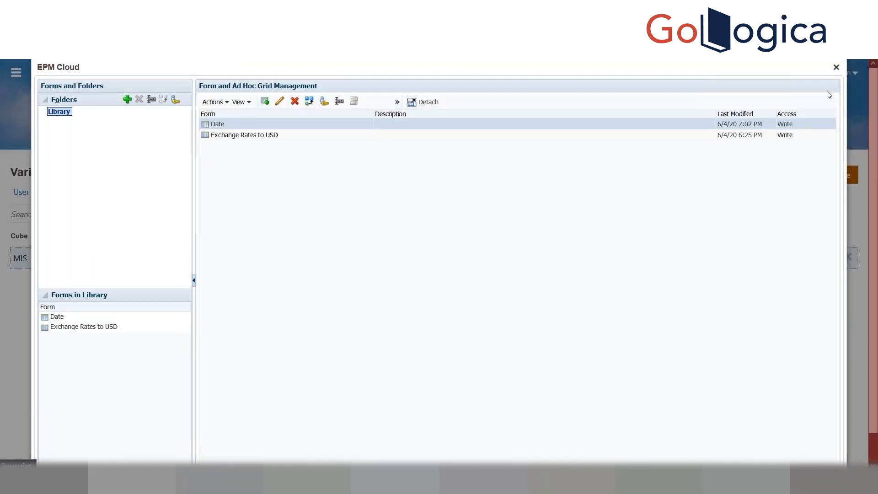
{"action": "left_click", "coordinate": [836, 67]}
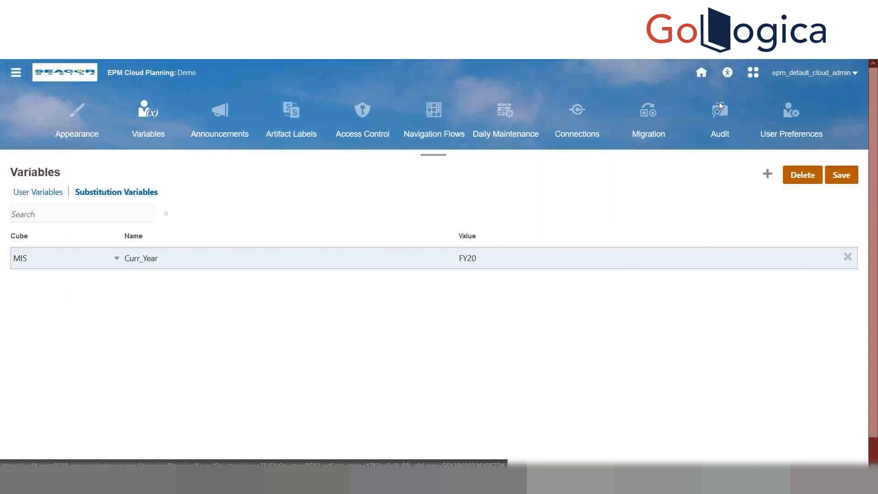
{"action": "left_click", "coordinate": [16, 74]}
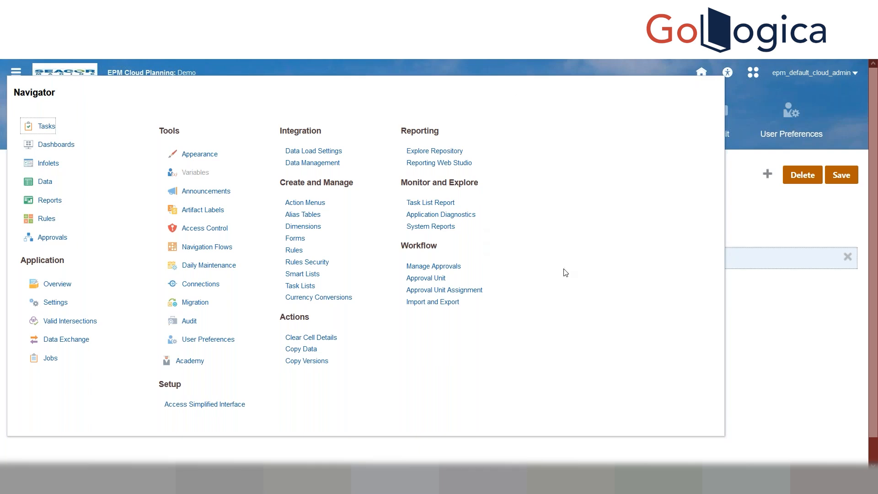
{"action": "left_click", "coordinate": [703, 73]}
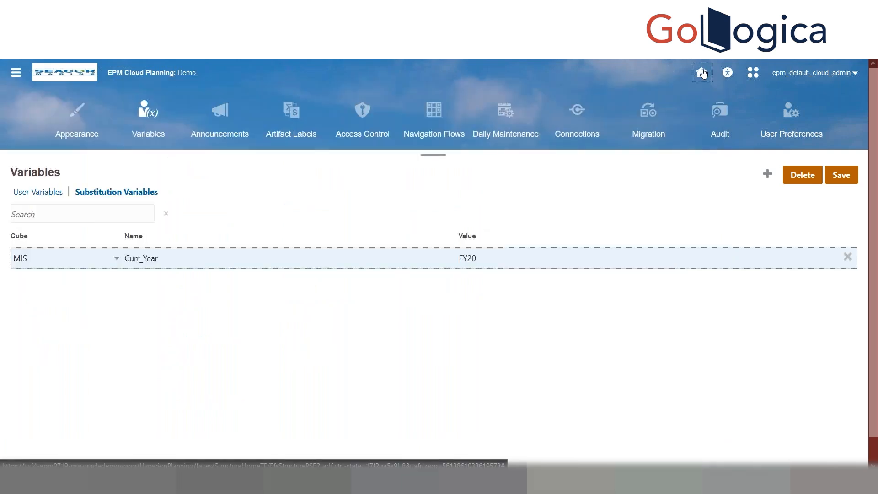